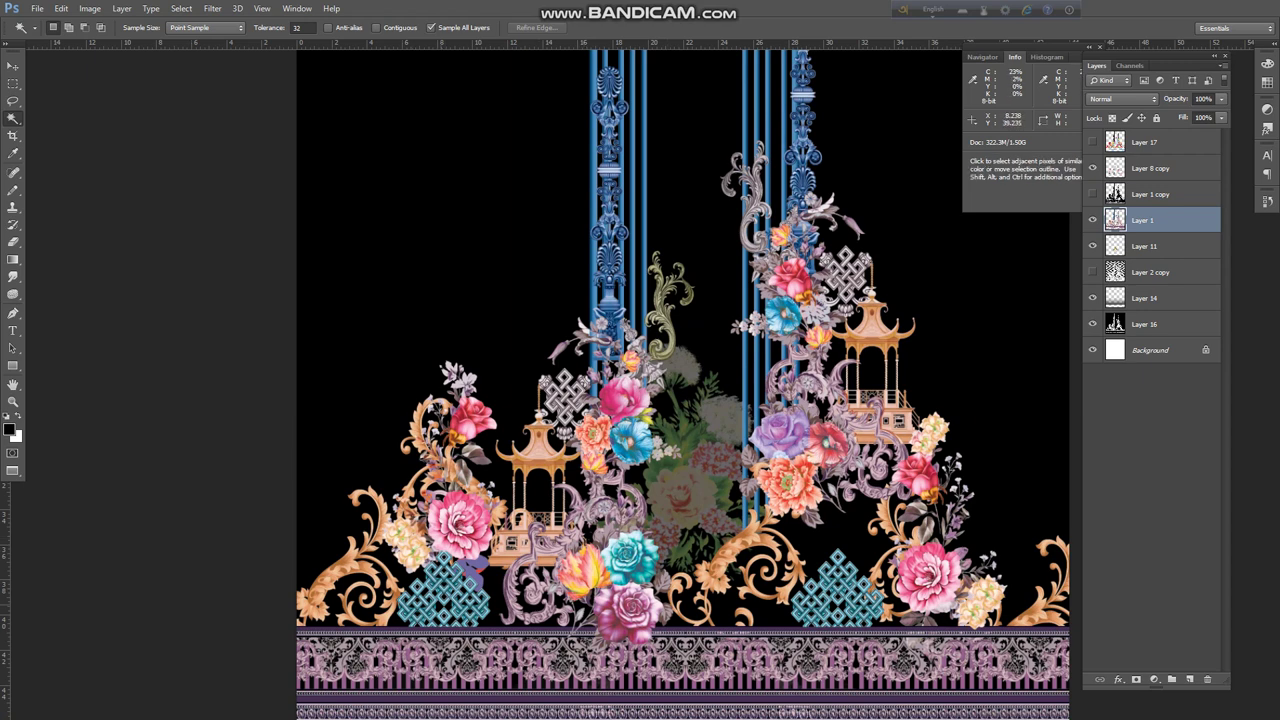
Select the green knot lattice shapes on the flat-color Layer 17 with the Magic Wand and hide that layer.
key("ctrl+space")
left_click_drag(457, 595, 545, 570)
right_click(503, 581, "ctrl")
left_click(546, 589)
key("ctrl+space")
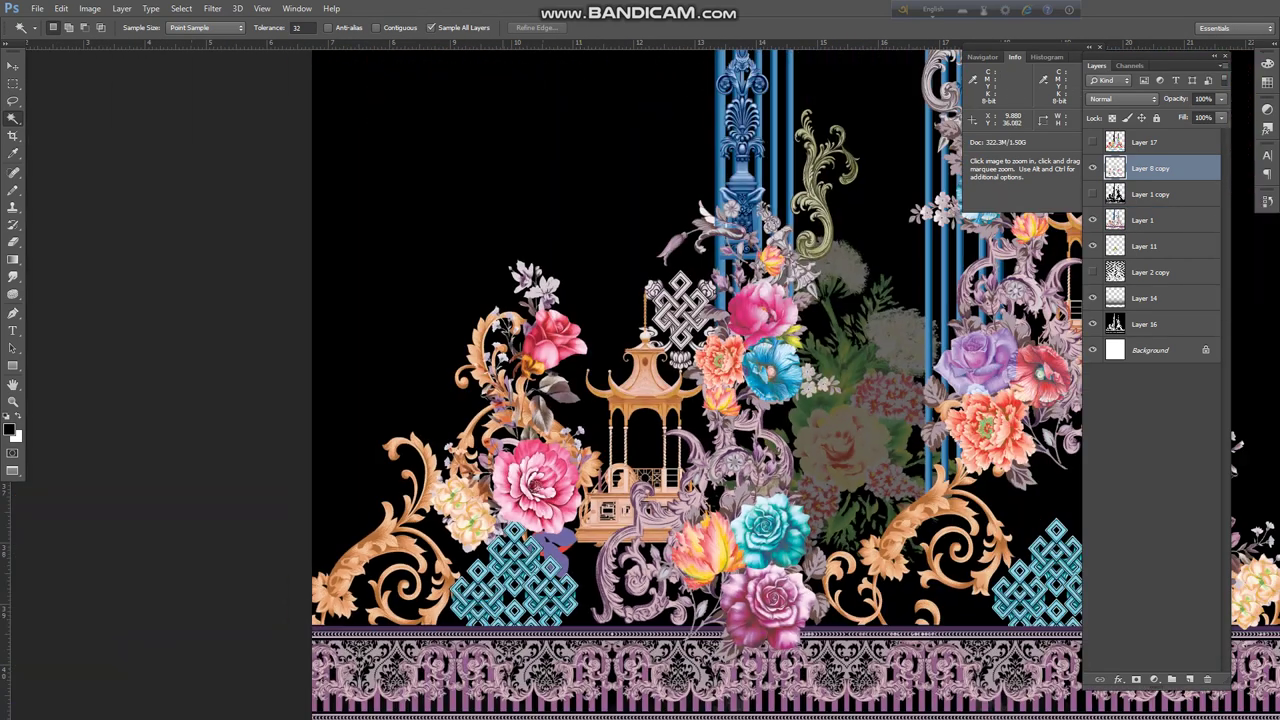
left_click(1146, 142)
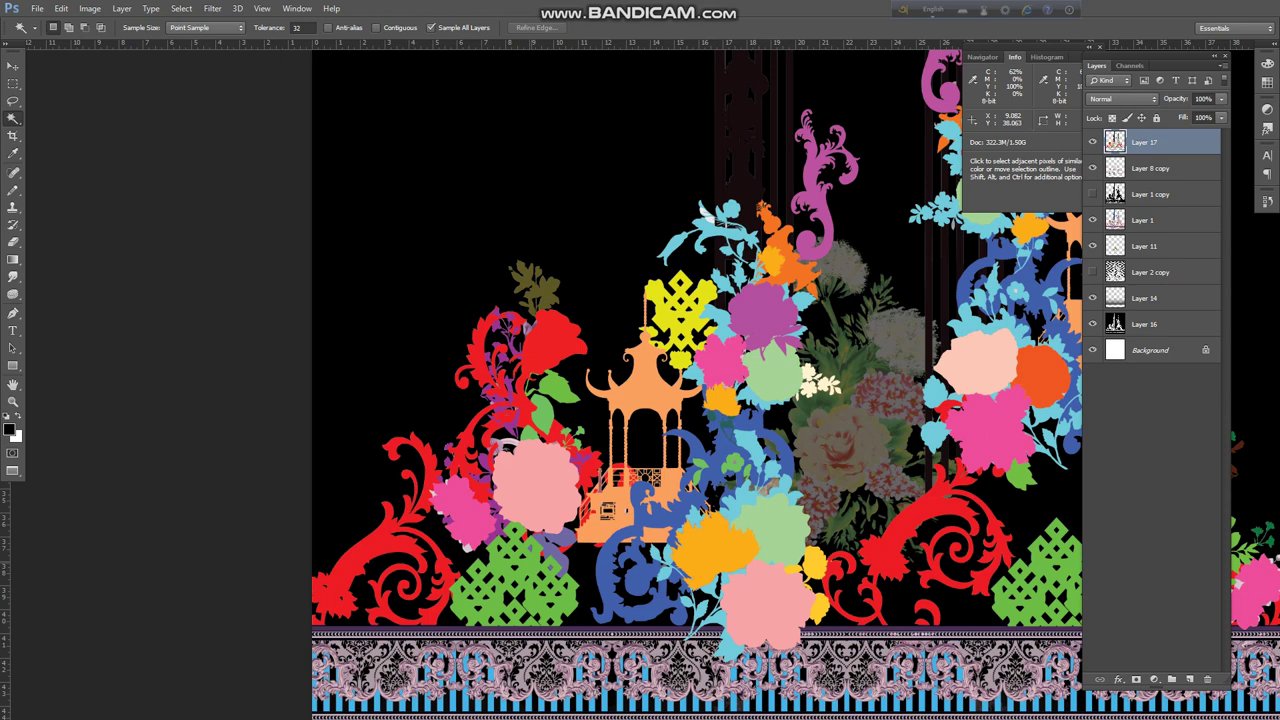
left_click(532, 565)
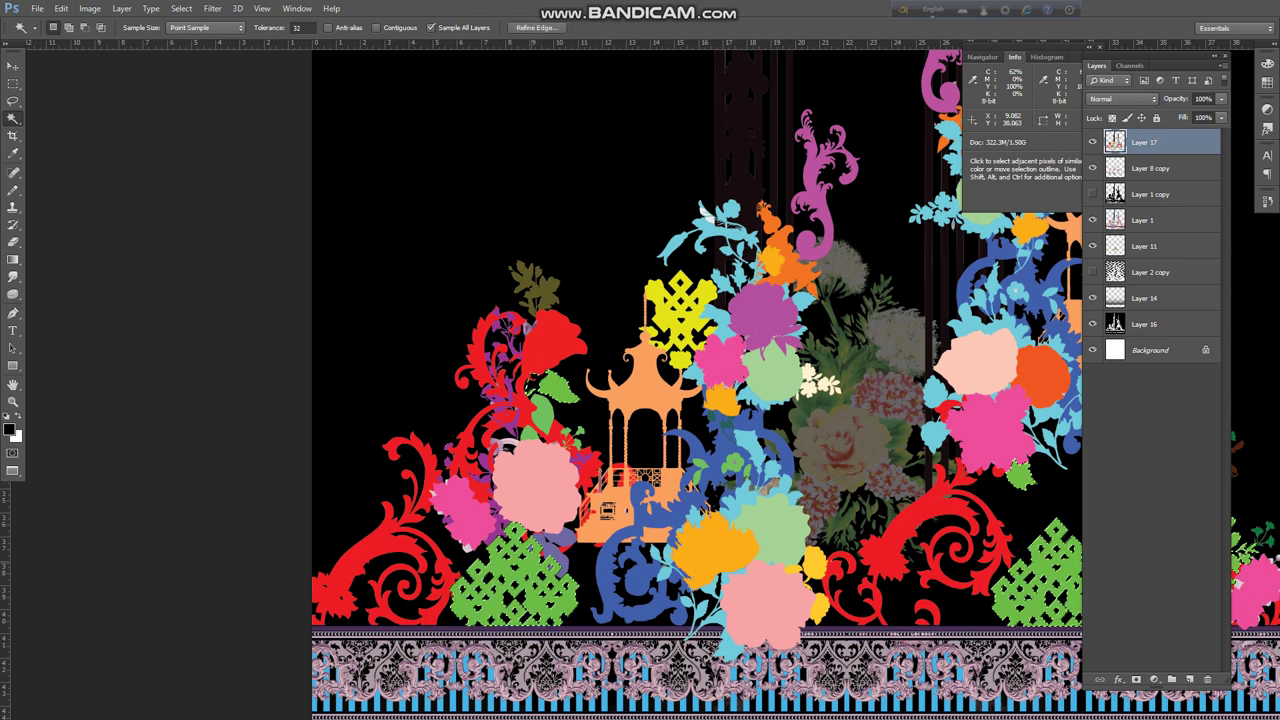
left_click(1092, 142)
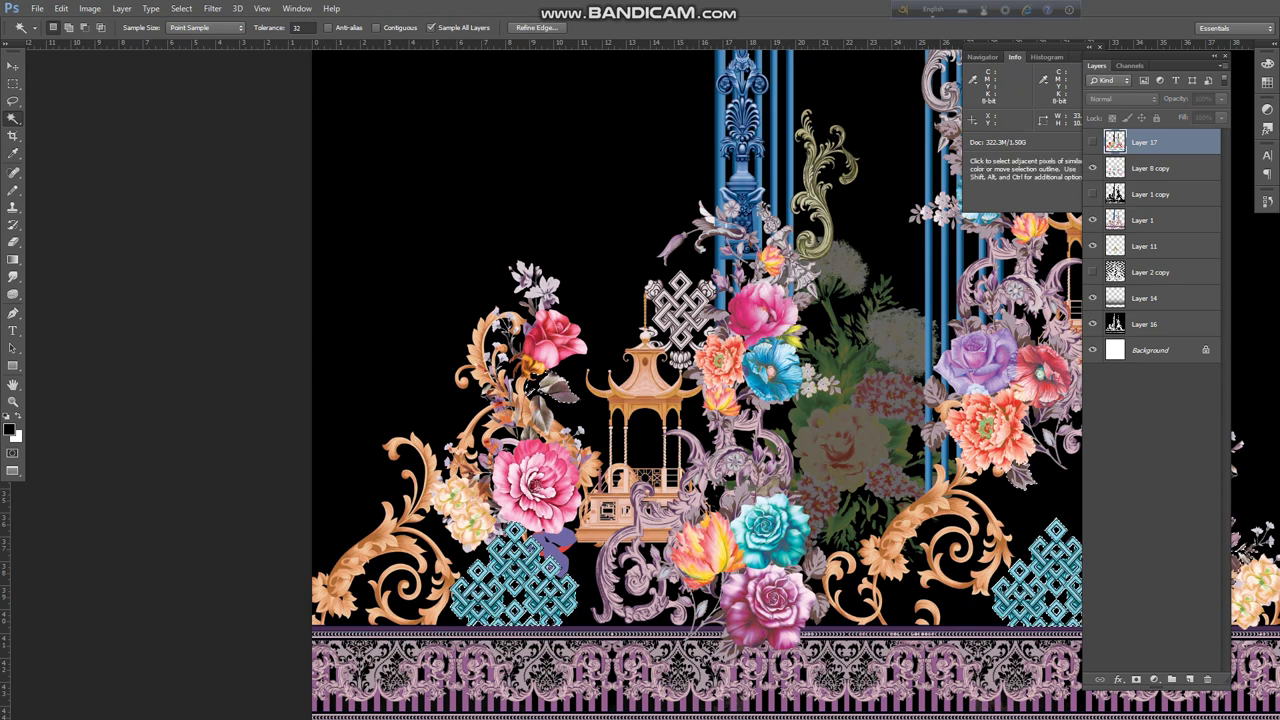
Recolor the selected teal knot lattices on Layer 8 copy crimson with a Hue/Saturation hue shift of +155, and deselect.
left_click(1152, 168)
key("ctrl+u")
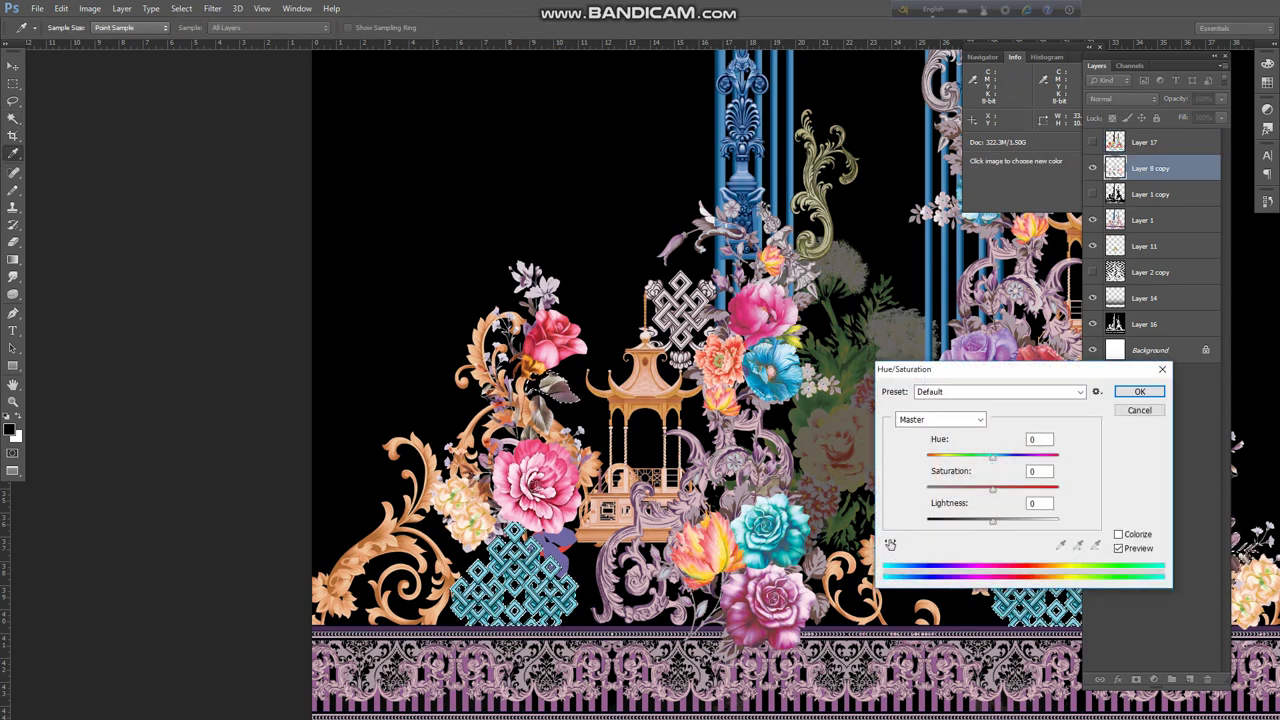
left_click_drag(993, 457, 1052, 457)
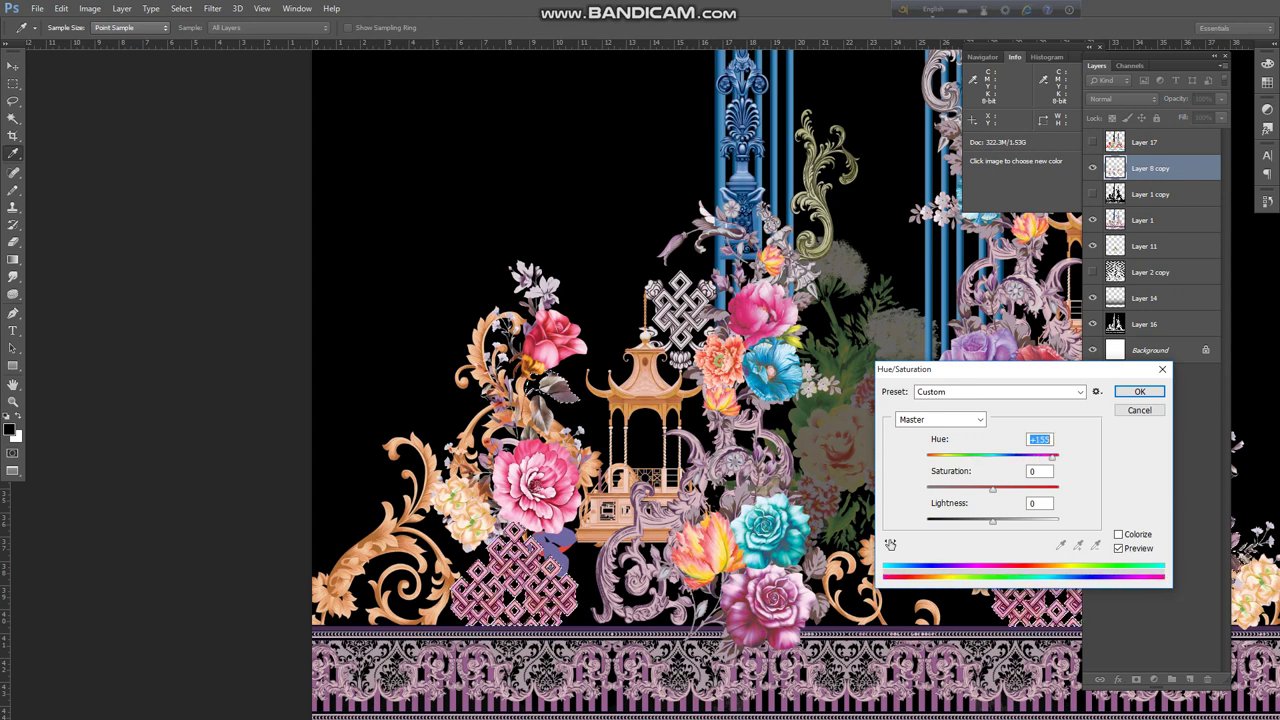
key("Return")
key("w")
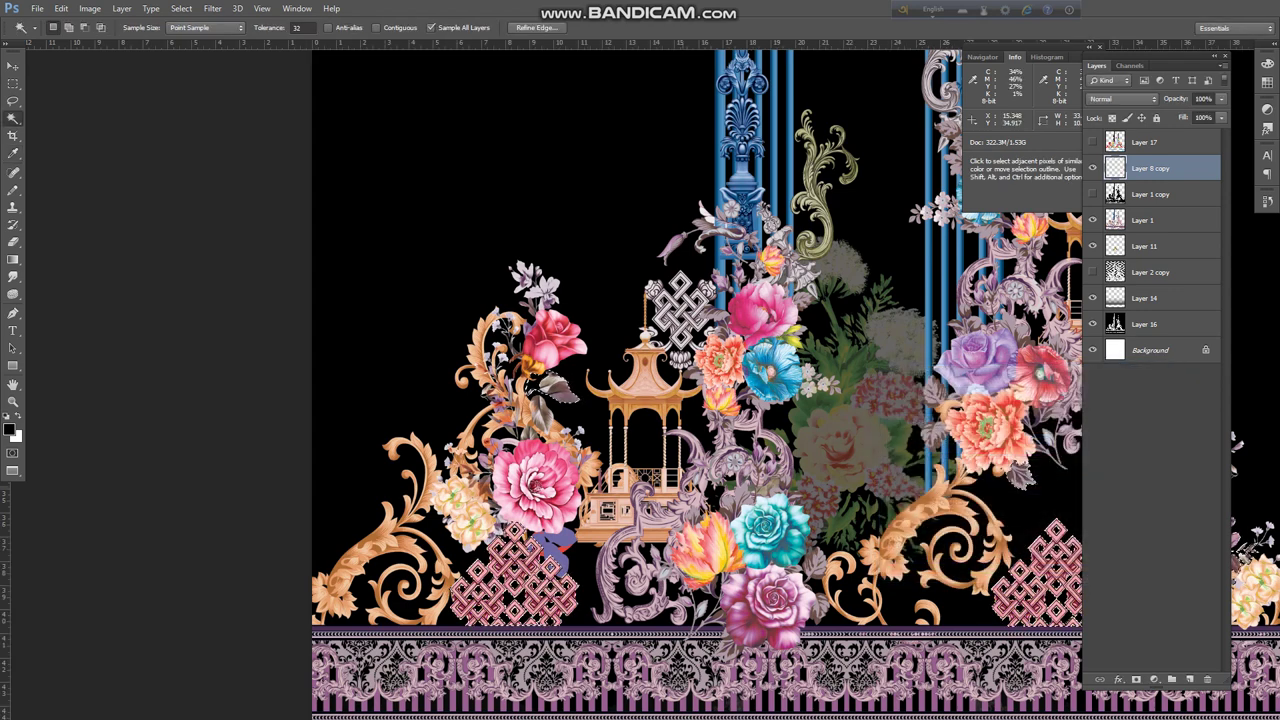
key("ctrl+d")
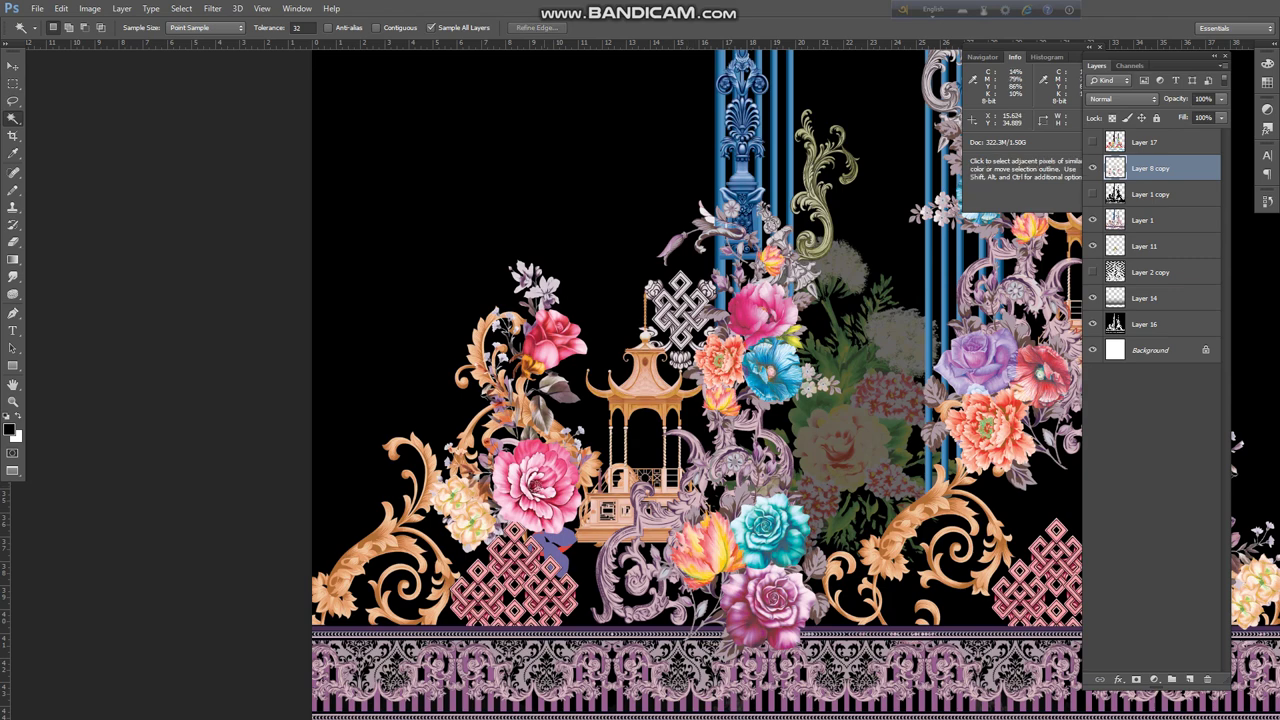
Hide the black background Layer 16 and show the flat-color Layer 17.
left_click(1093, 194)
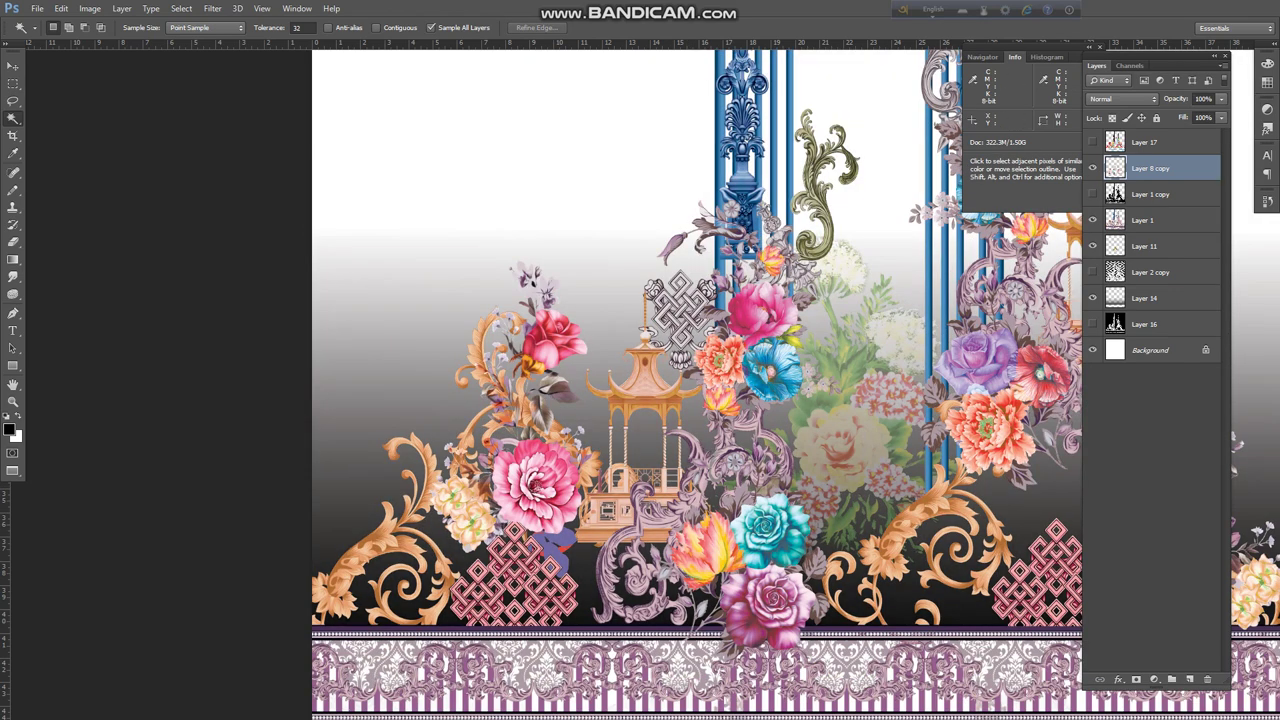
left_click(1093, 168)
left_click(1093, 168)
left_click(1093, 142)
left_click(1093, 142)
left_click(1093, 142)
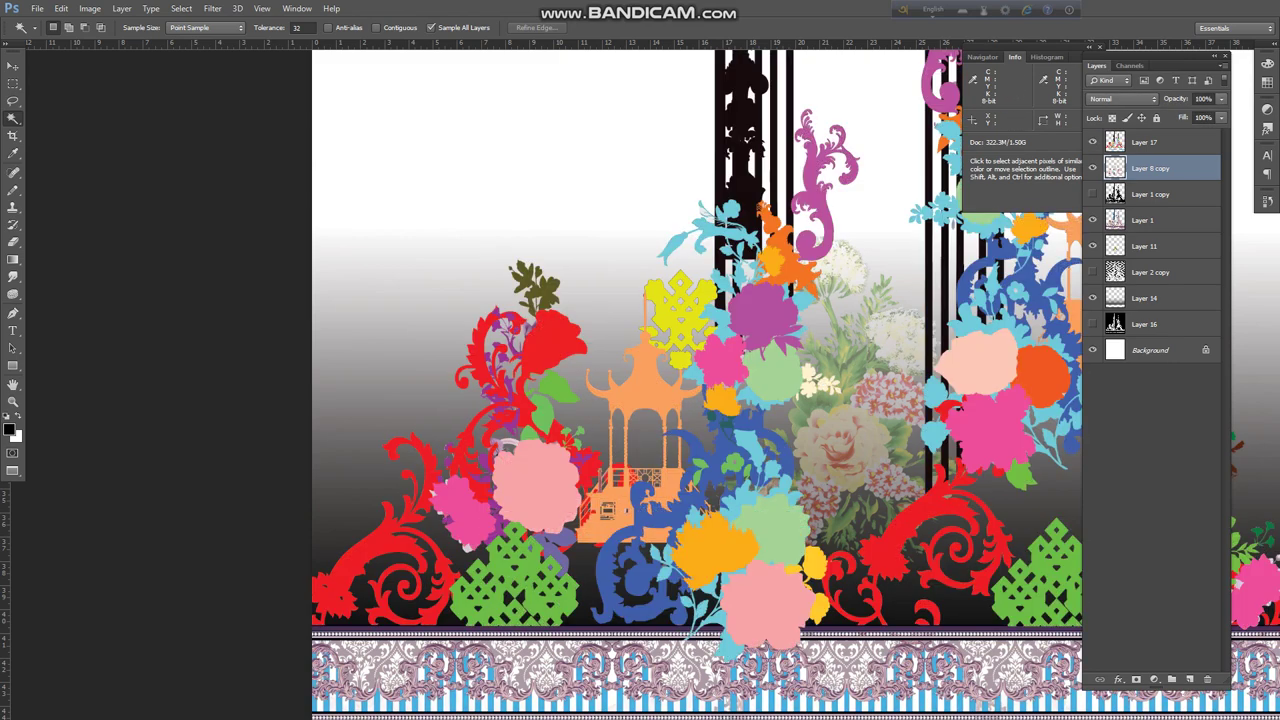
Select the salmon-pink flower shapes on Layer 17 by color with the Magic Wand and hide the layer.
left_click(1145, 142)
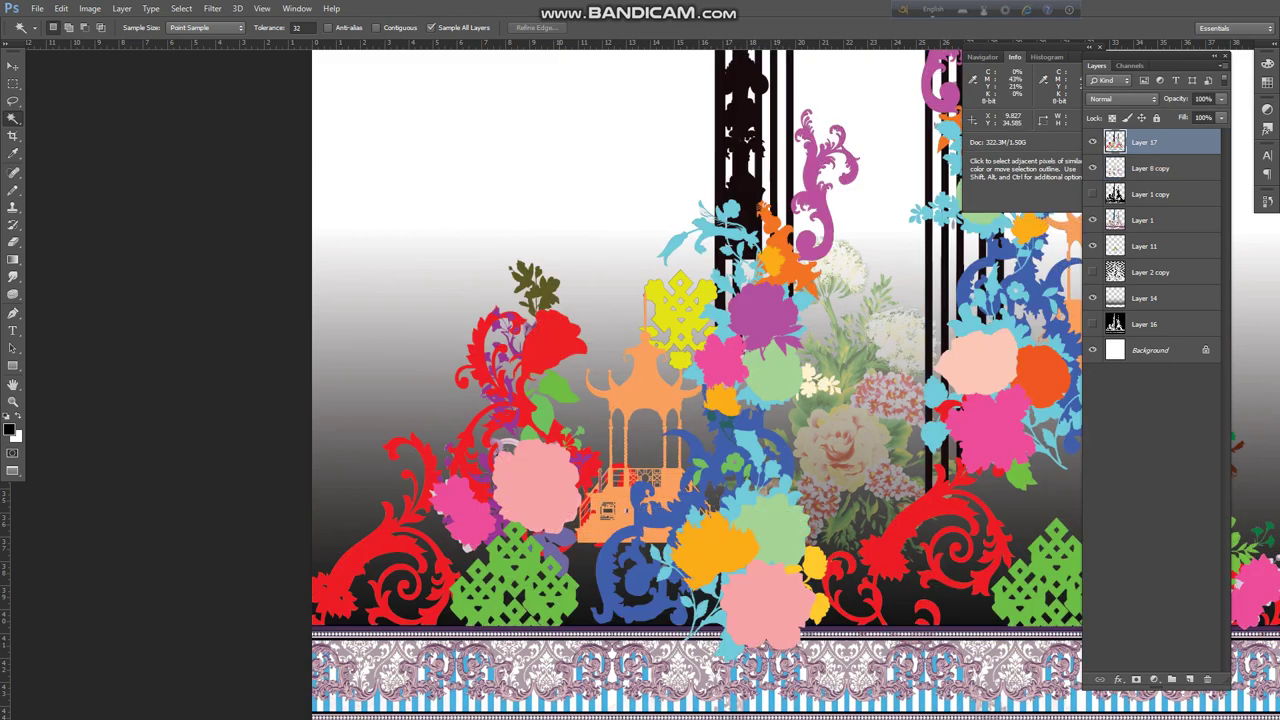
left_click(765, 600)
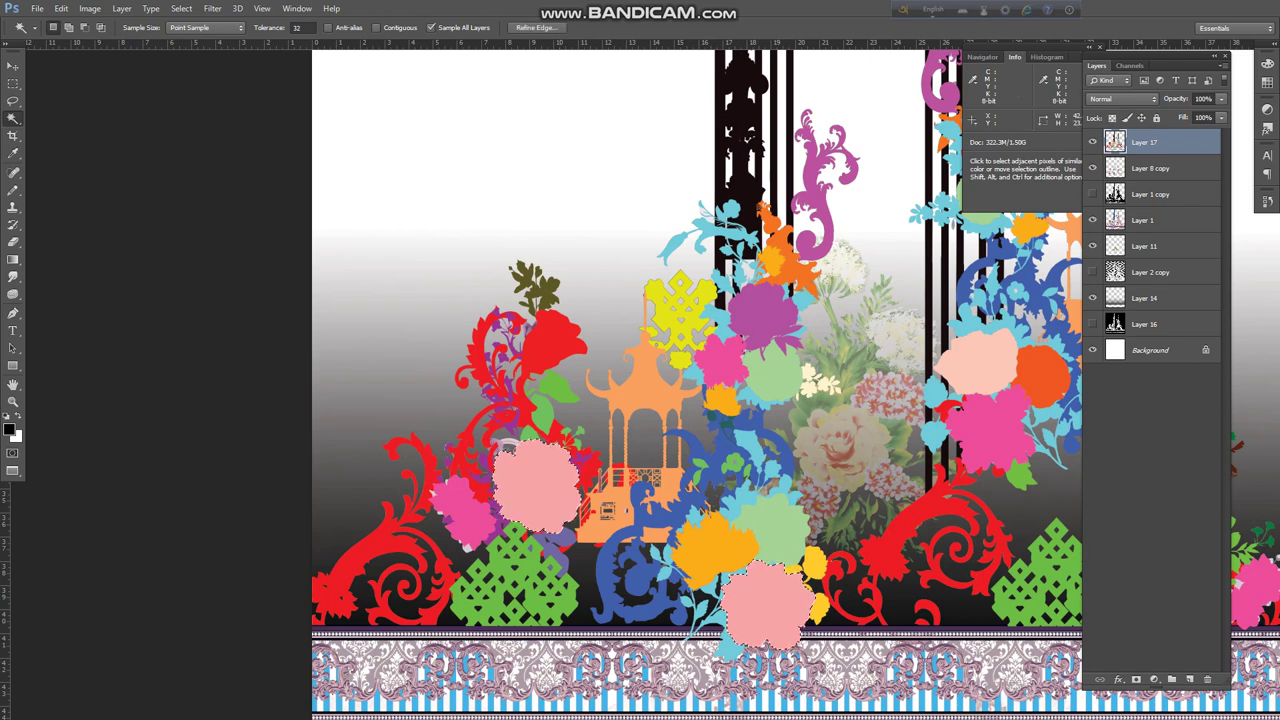
left_click(1093, 142)
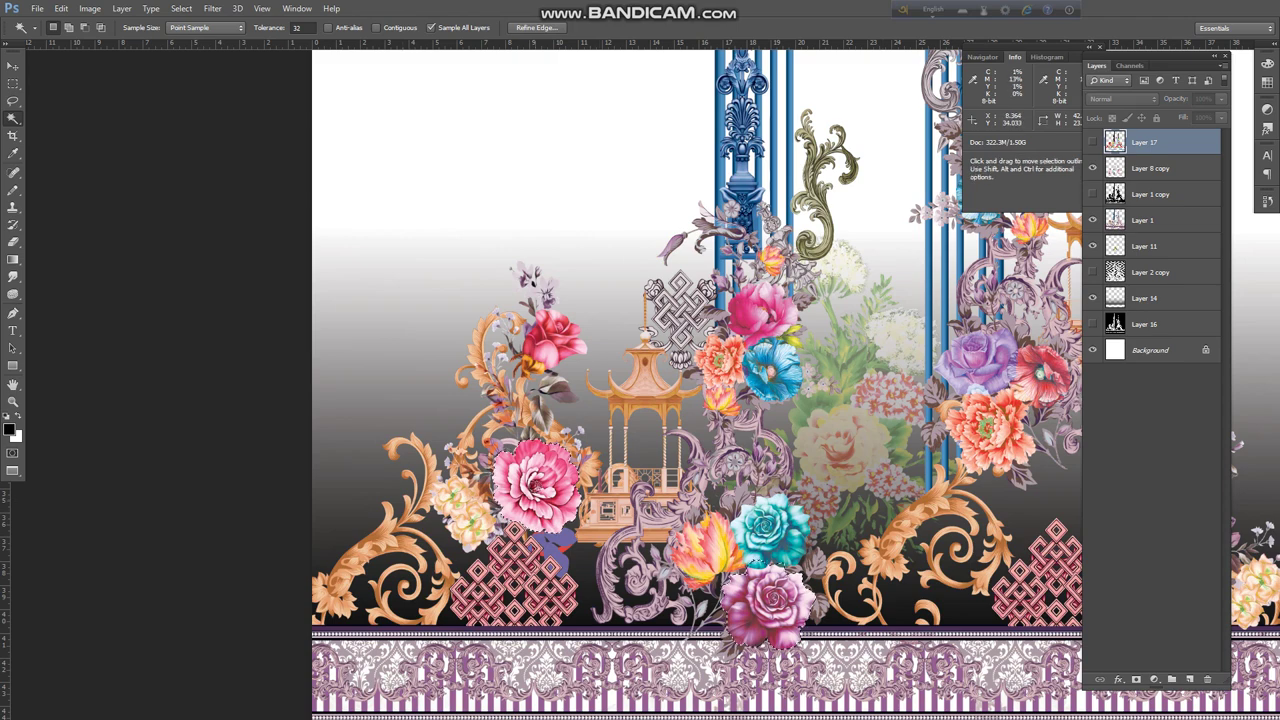
Try shifting the selected pink and purple flowers on Layer 8 copy to blue with a negative Hue/Saturation hue.
left_click(522, 488, "ctrl")
left_click(1152, 168)
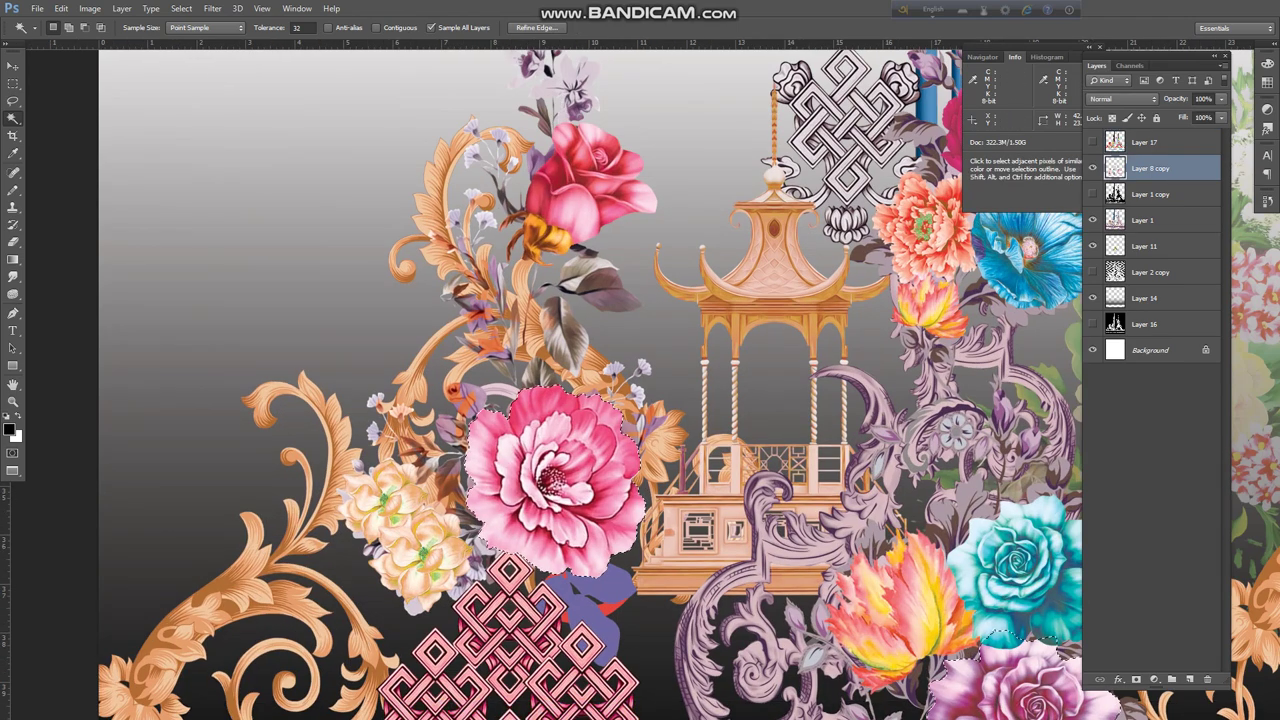
left_click(755, 432, "alt")
right_click(643, 463, "ctrl")
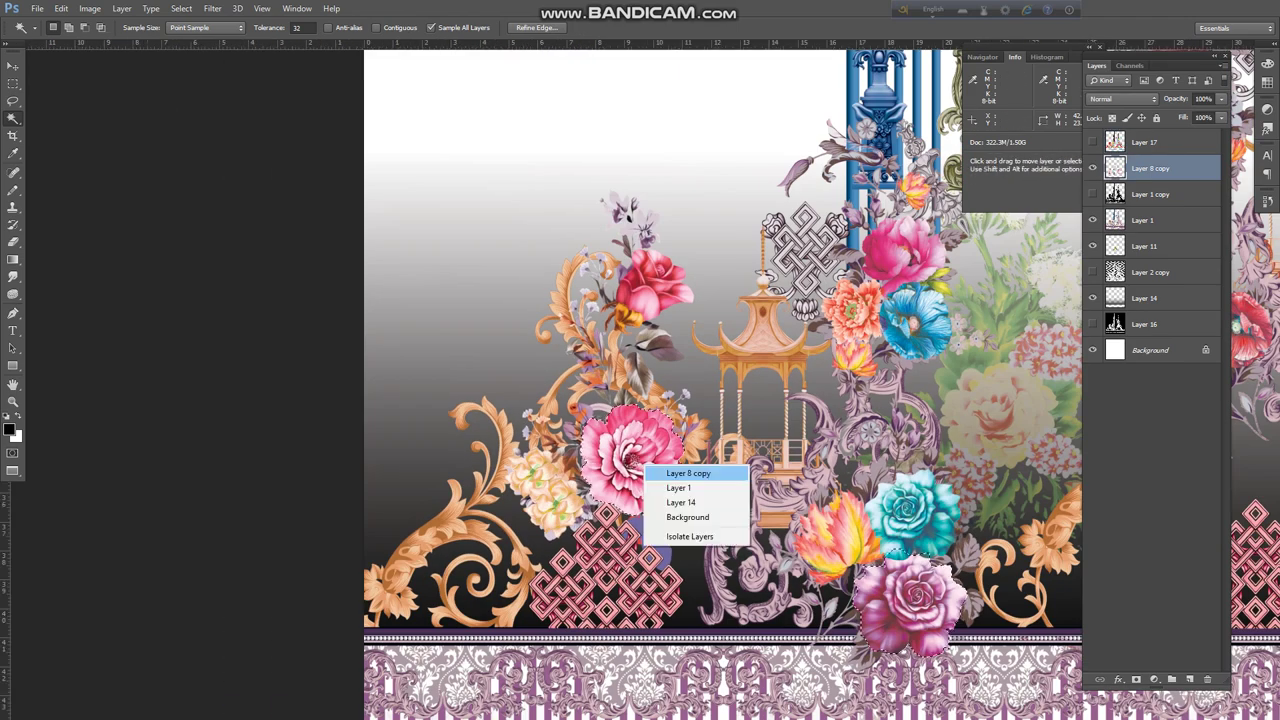
left_click(665, 473)
key("ctrl+u")
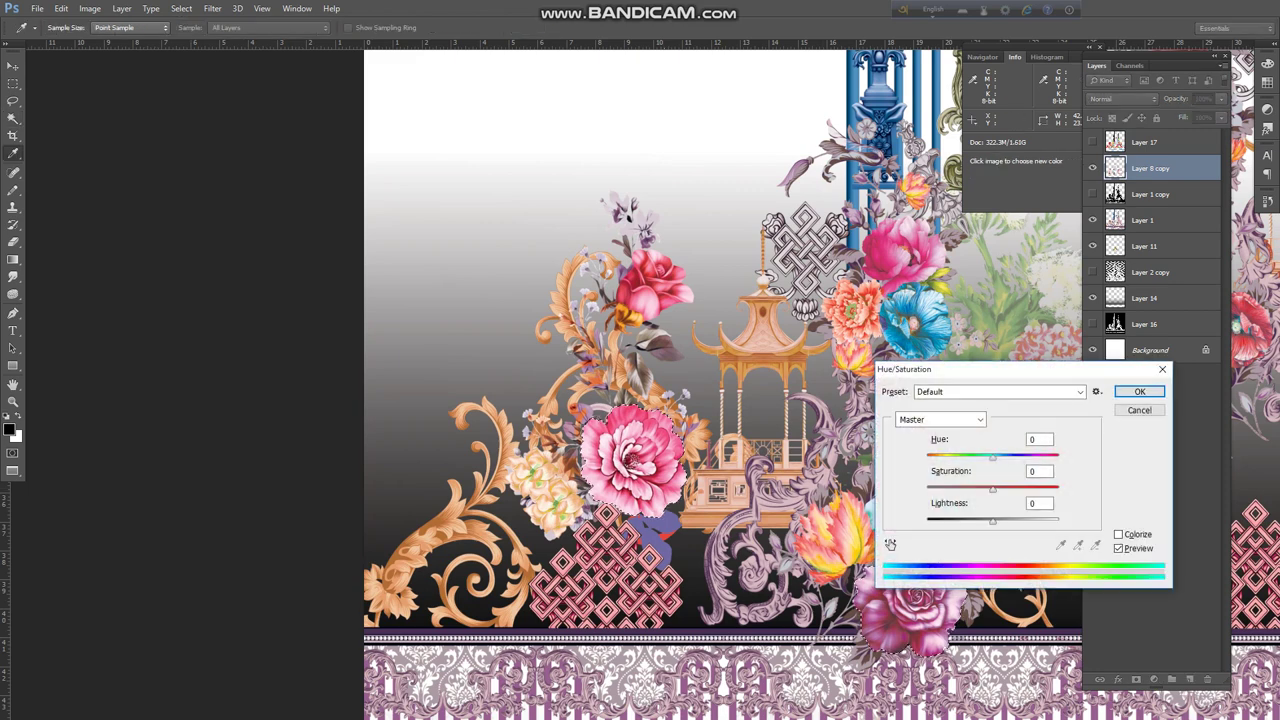
left_click_drag(993, 458, 944, 458)
key("Return")
key("w")
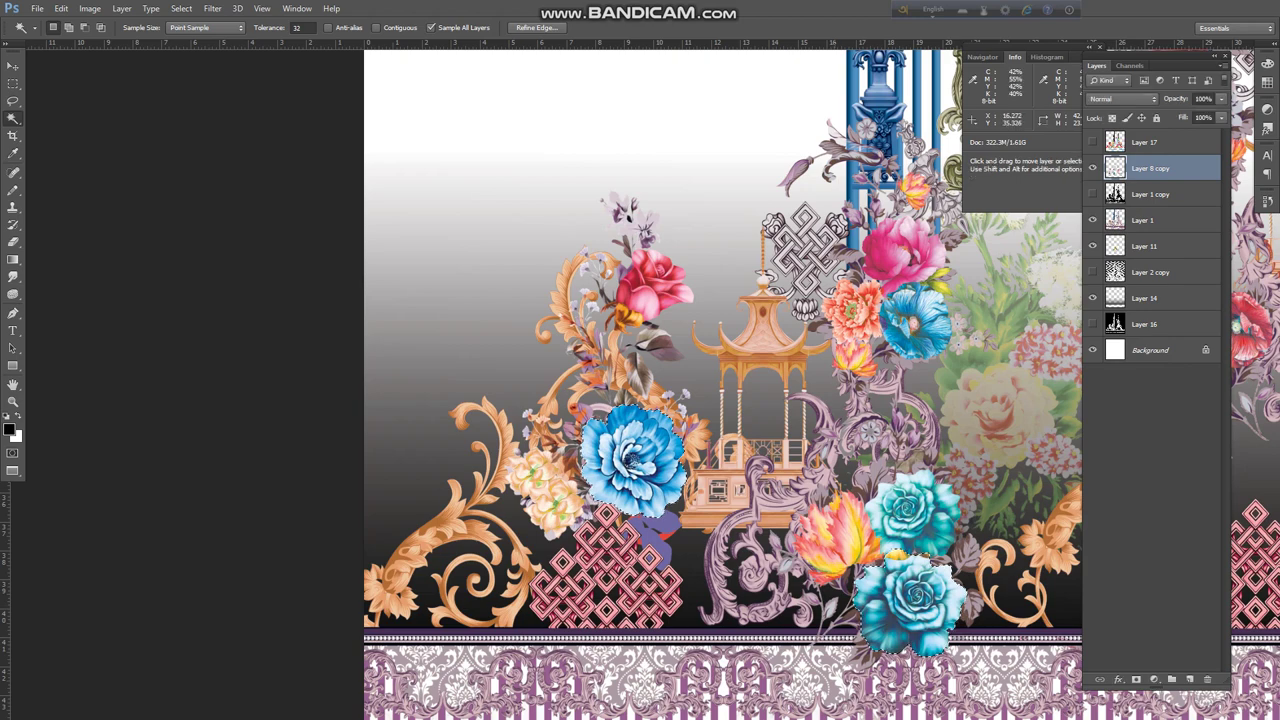
Undo the blue hue shift on the selected flowers and the layer change before it.
key("ctrl+minus")
key("ctrl+minus")
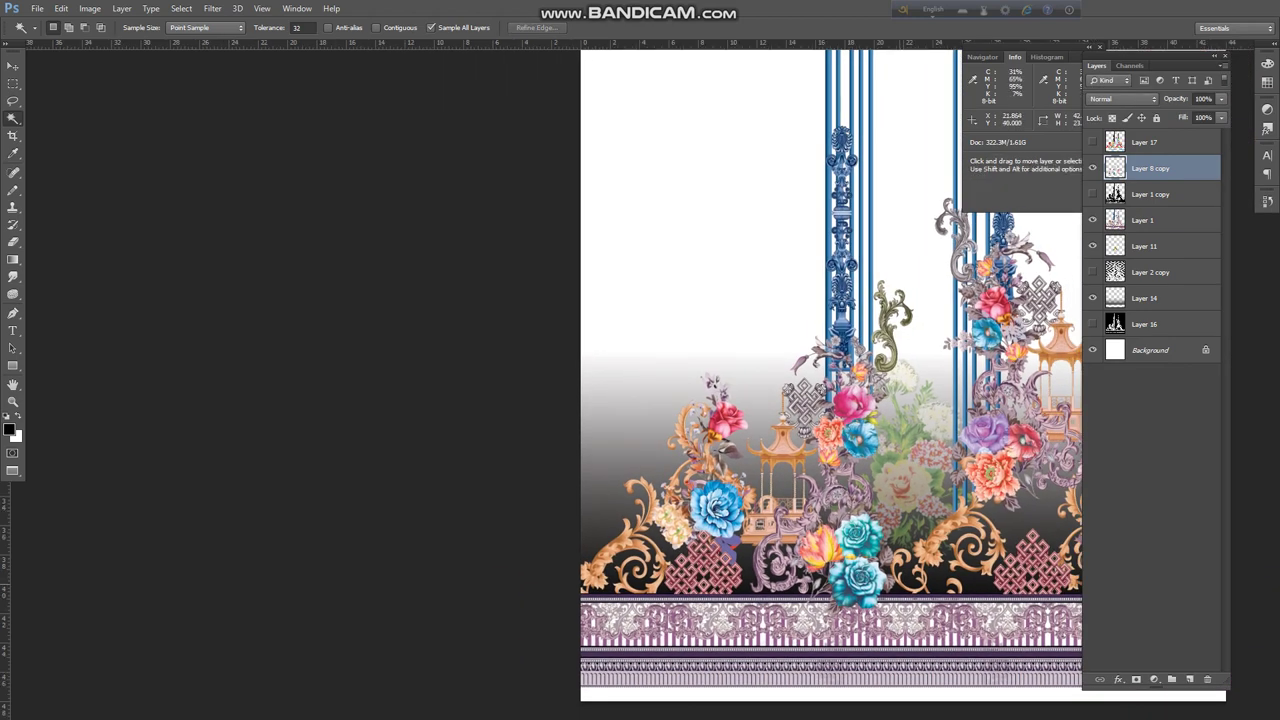
key("ctrl+alt+z")
key("ctrl+alt+z")
left_click_drag(851, 580, 749, 580)
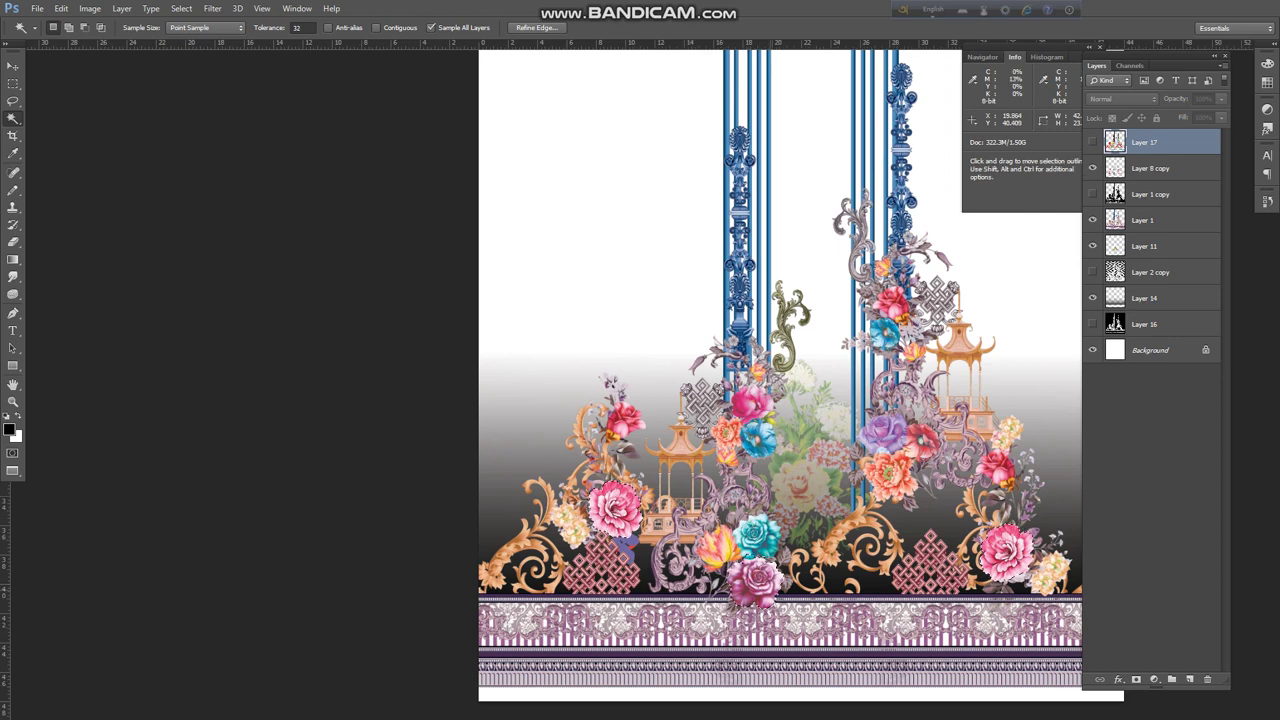
Subtract the purple rose overlapping the lower border from the flower selection with the rectangular marquee.
key("m")
left_click_drag(705, 534, 789, 627)
left_click_drag(601, 532, 651, 617)
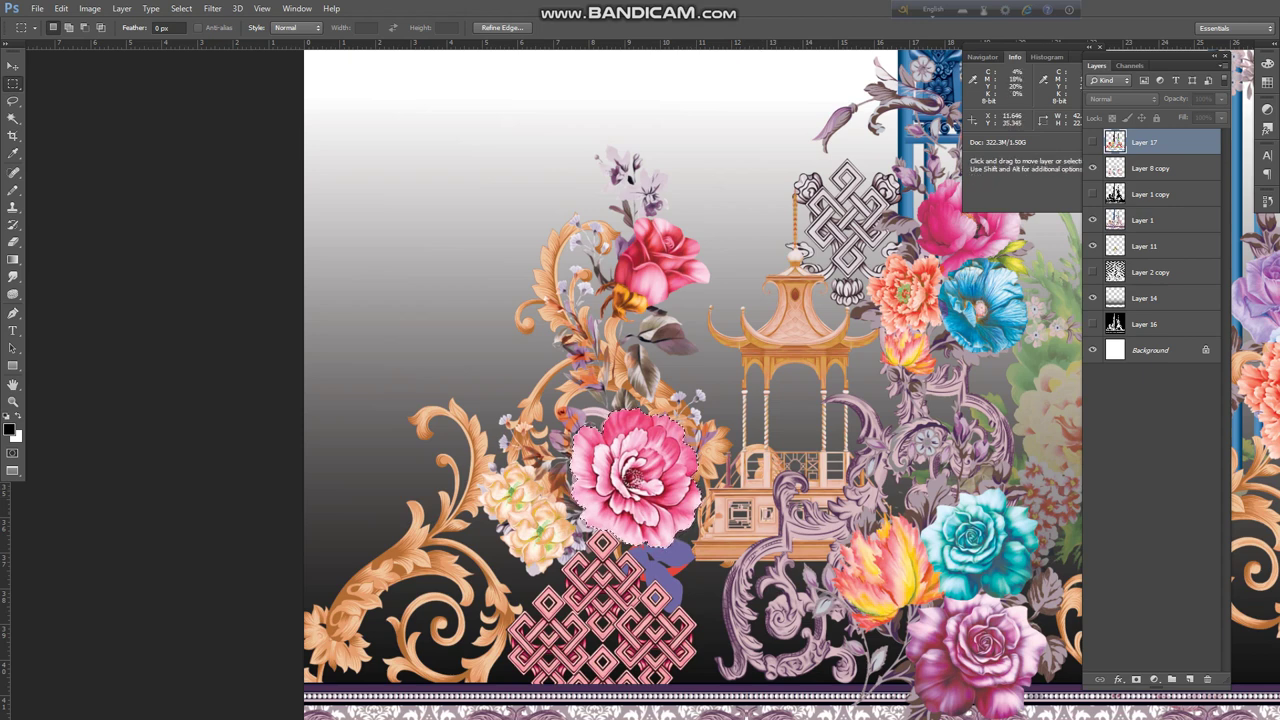
Apply Color Balance to the selected pink peonies on Layer 8 copy, with Cyan-Red at -100 and a shift toward magenta.
left_click(1155, 168)
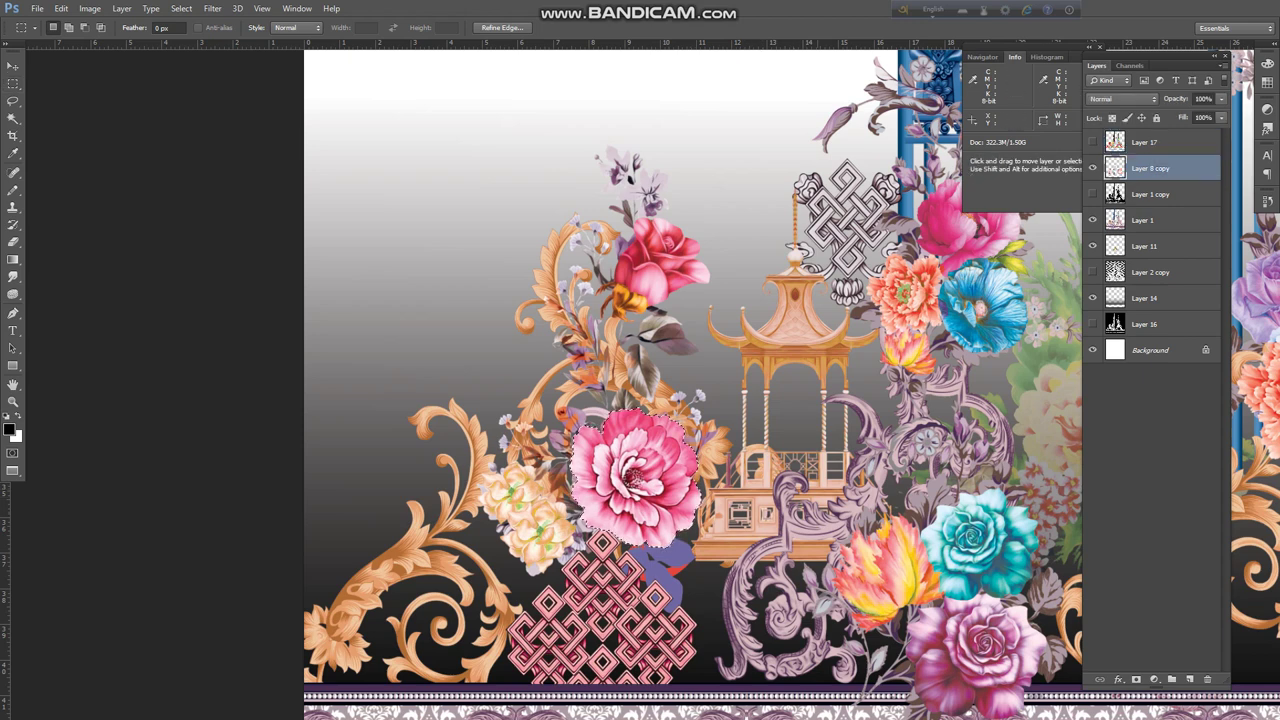
key("ctrl+b")
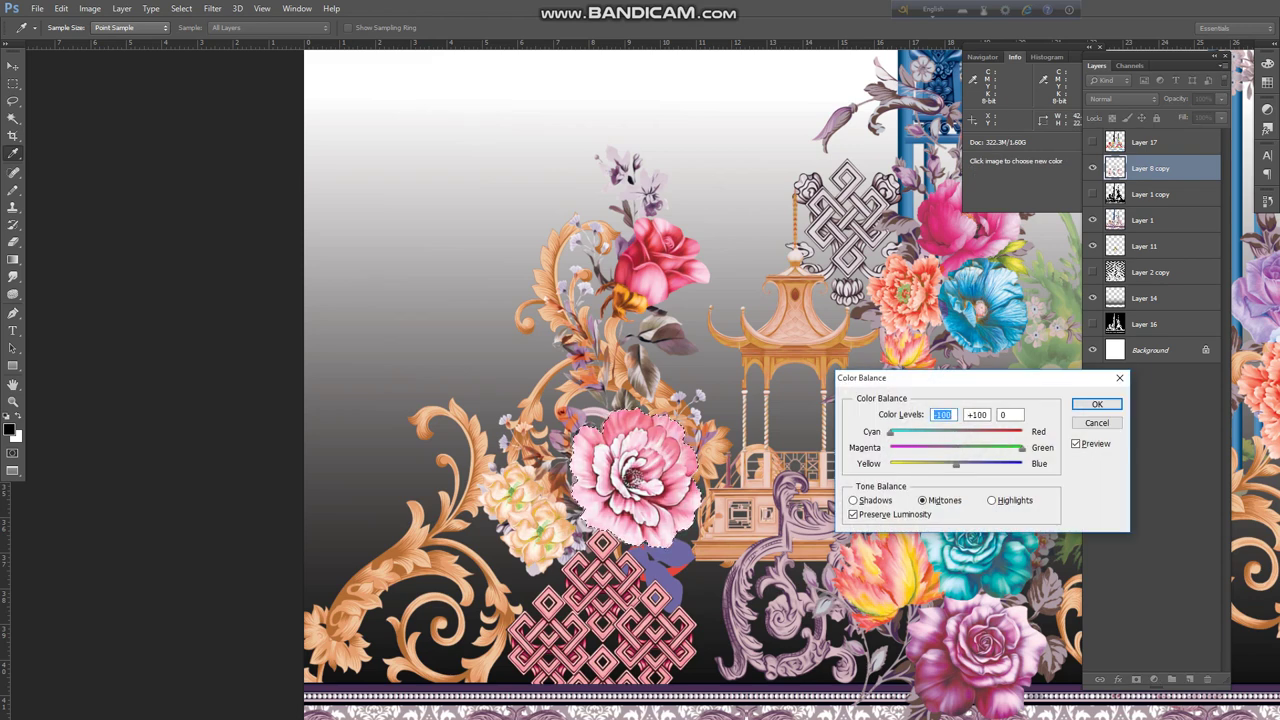
key("Return")
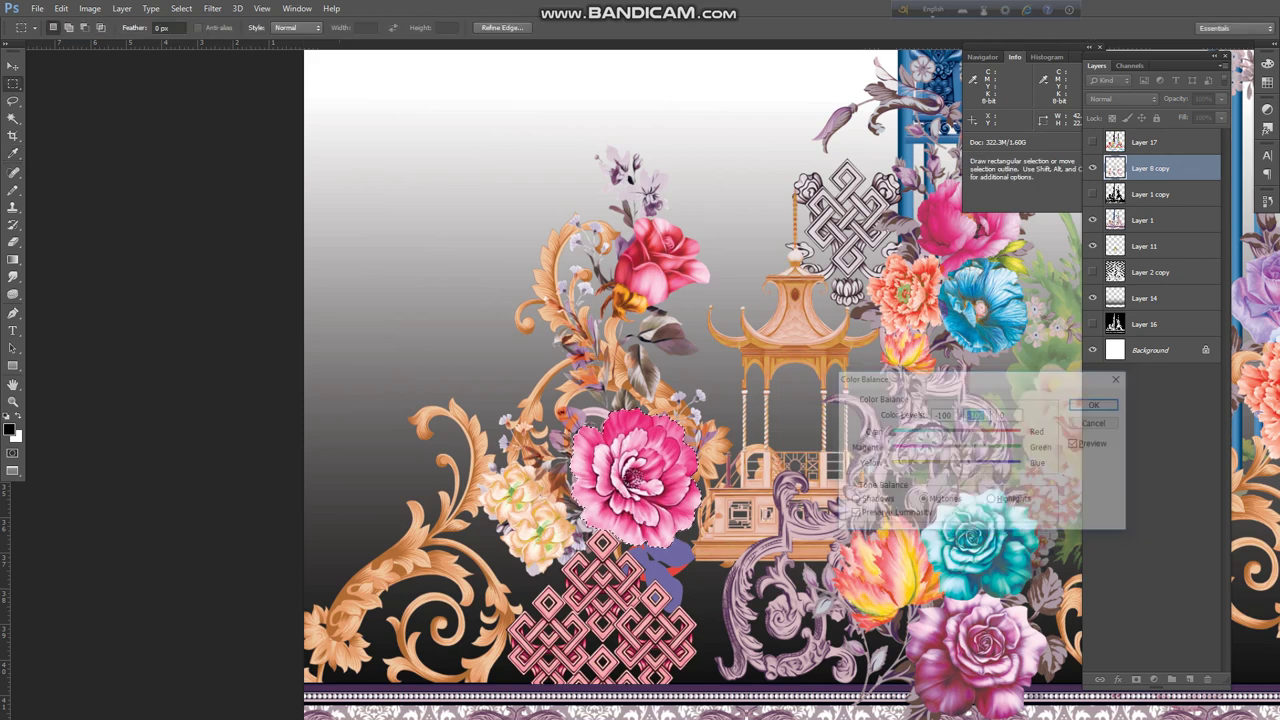
Recolor the selected peonies bright blue with a negative hue shift in Hue/Saturation, and deselect.
key("ctrl+u")
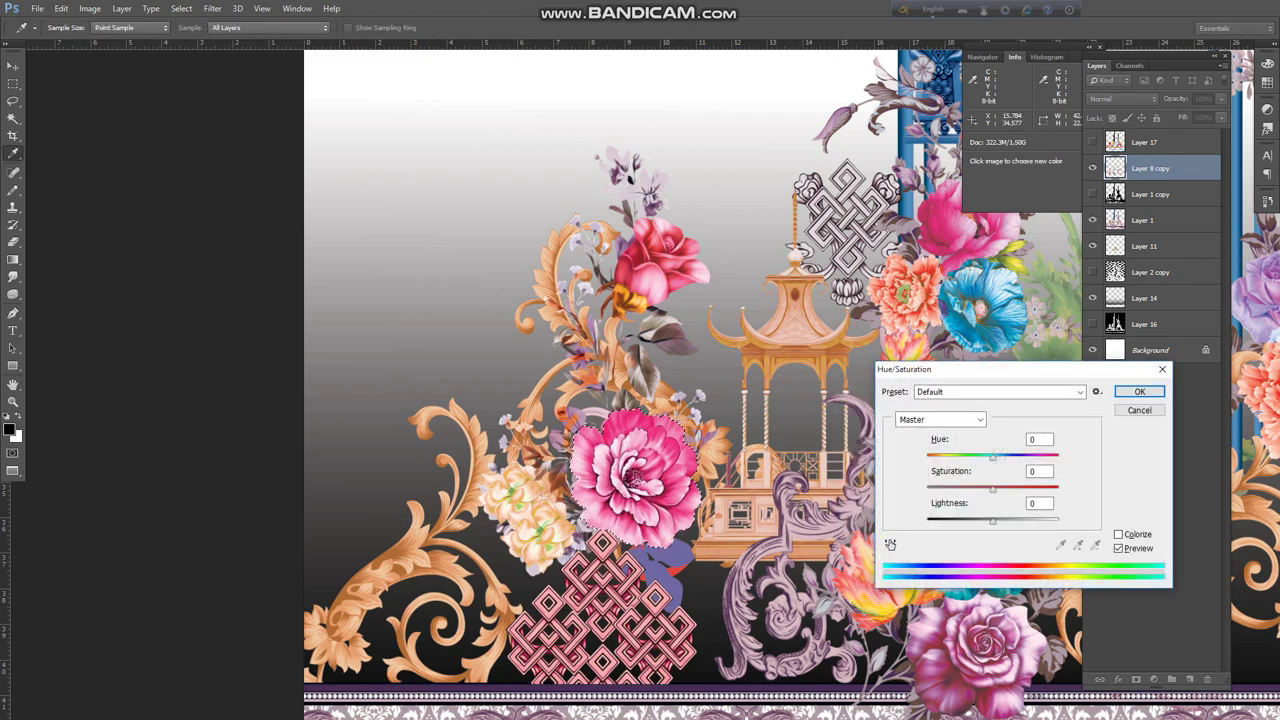
left_click_drag(993, 458, 1018, 458)
key("shift+Up")
key("shift+Up")
key("shift+Up")
key("shift+Up")
key("shift+Up")
key("shift+Up")
key("shift+Up")
key("shift+Up")
key("shift+Up")
key("shift+Up")
key("shift+Up")
key("shift+Up")
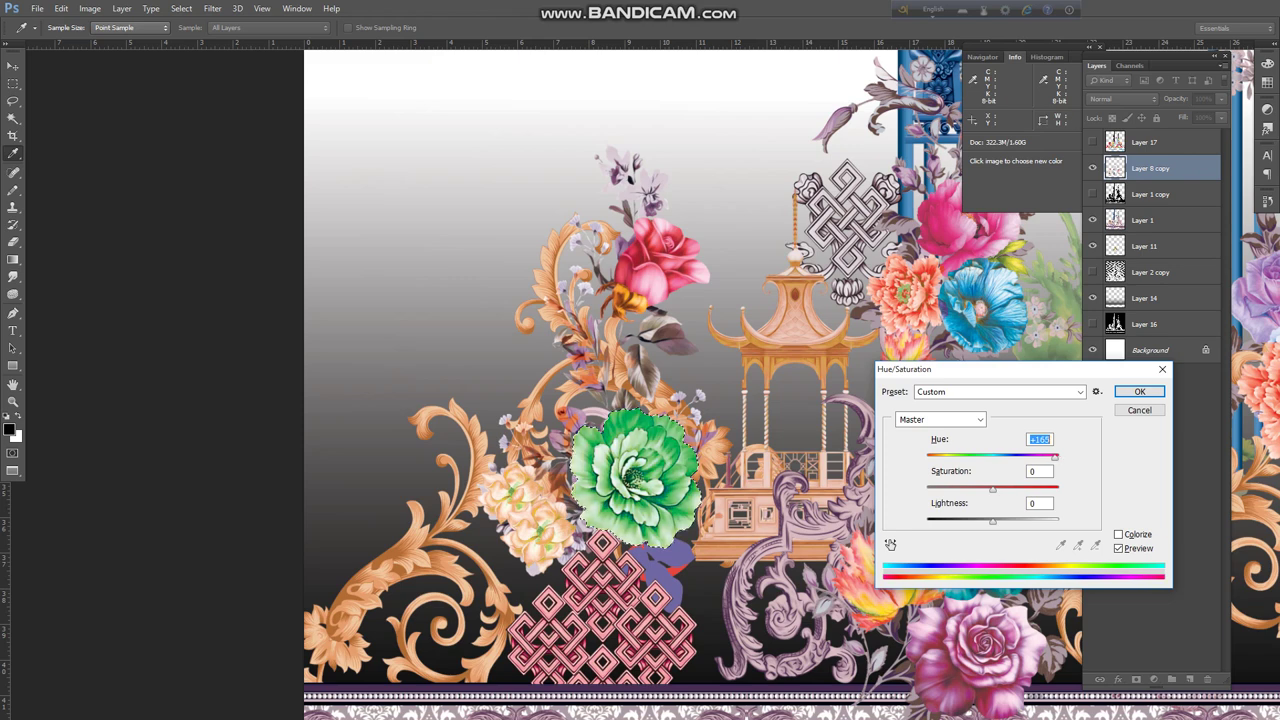
key("shift+Down")
key("shift+Down")
key("shift+Down")
key("shift+Down")
key("shift+Down")
key("shift+Down")
key("shift+Down")
key("shift+Down")
key("shift+Down")
key("shift+Down")
key("shift+Down")
key("shift+Down")
key("shift+Down")
key("shift+Down")
key("shift+Down")
key("shift+Down")
key("shift+Down")
key("shift+Down")
key("shift+Down")
key("shift+Down")
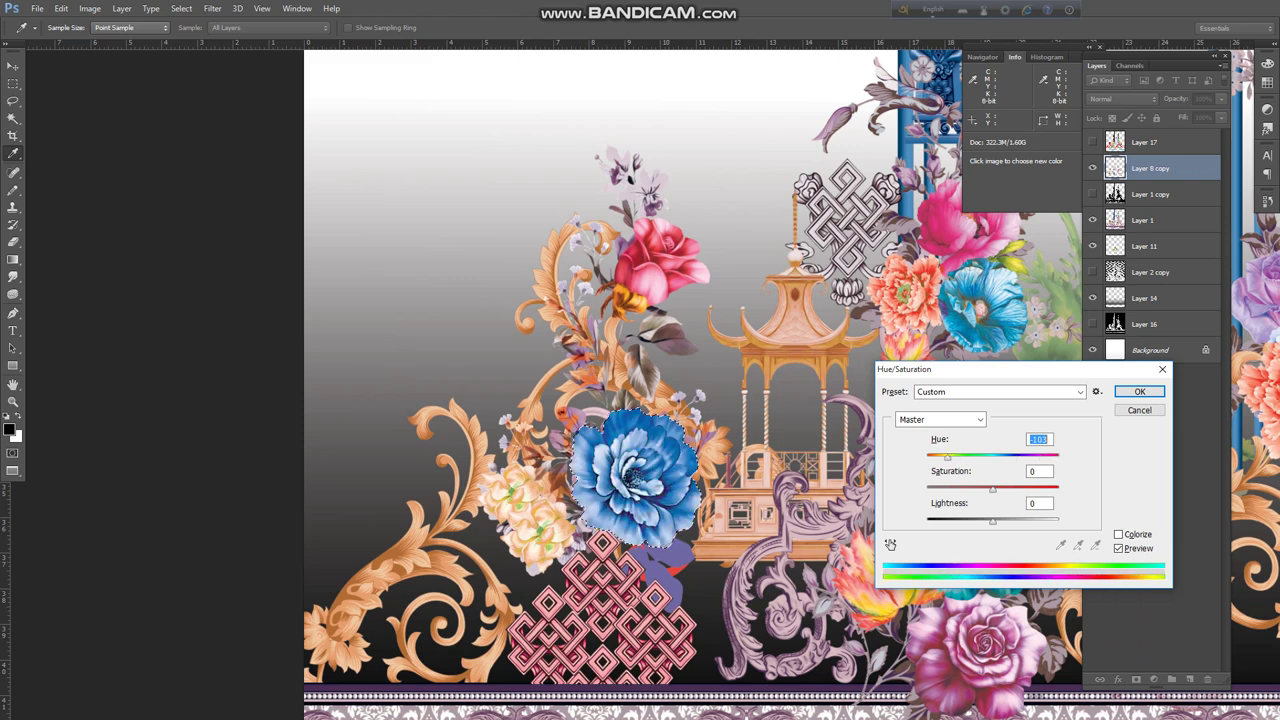
key("Return")
key("m")
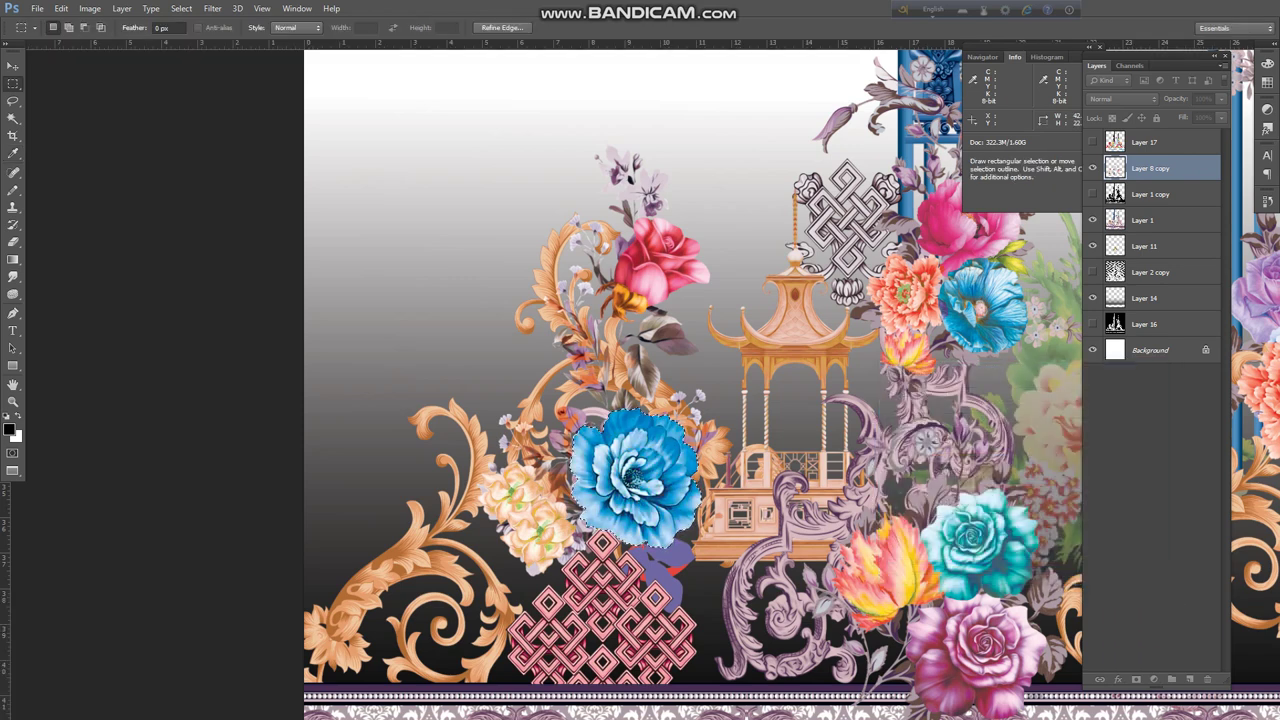
left_click(670, 508, "alt")
left_click(674, 500, "alt")
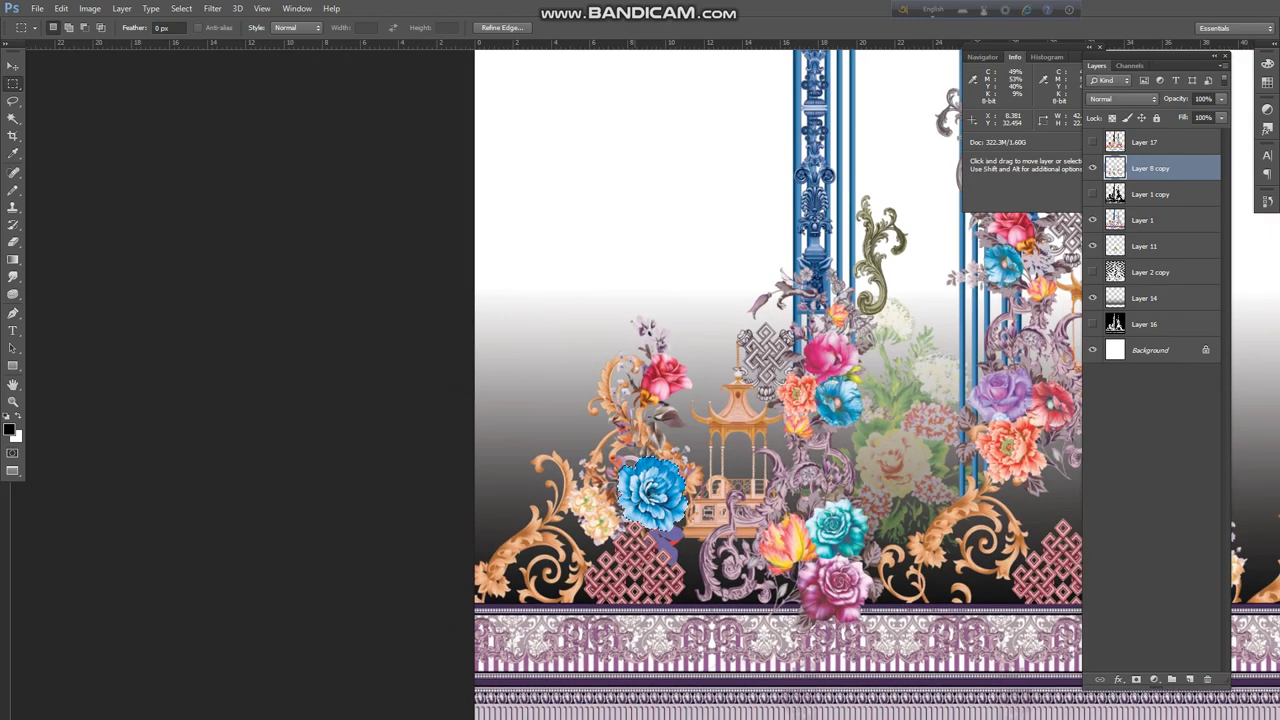
key("ctrl+d")
Examine the recolored design as a whole, toggling the visibility of Layer 17, Layer 1 copy and Layer 1.
left_click_drag(803, 578, 690, 564)
left_click(721, 548, "alt")
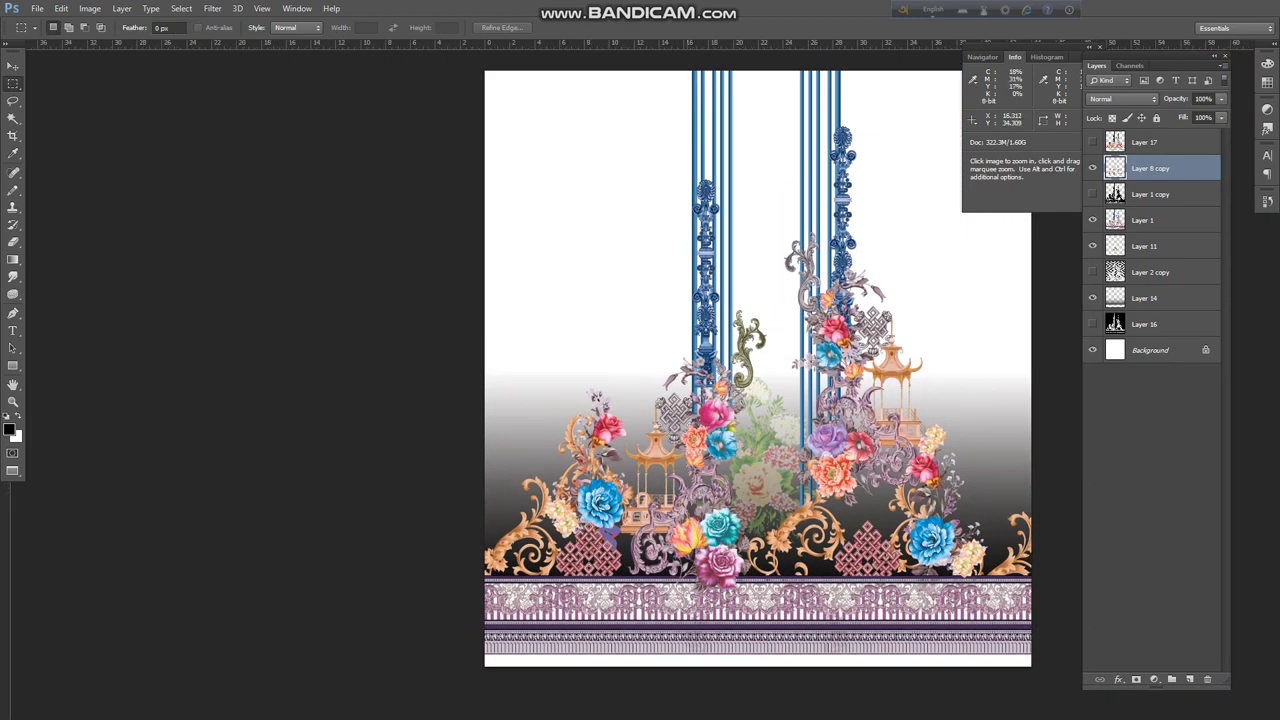
left_click_drag(759, 541, 783, 477)
left_click(866, 412, "ctrl")
key("ctrl+z")
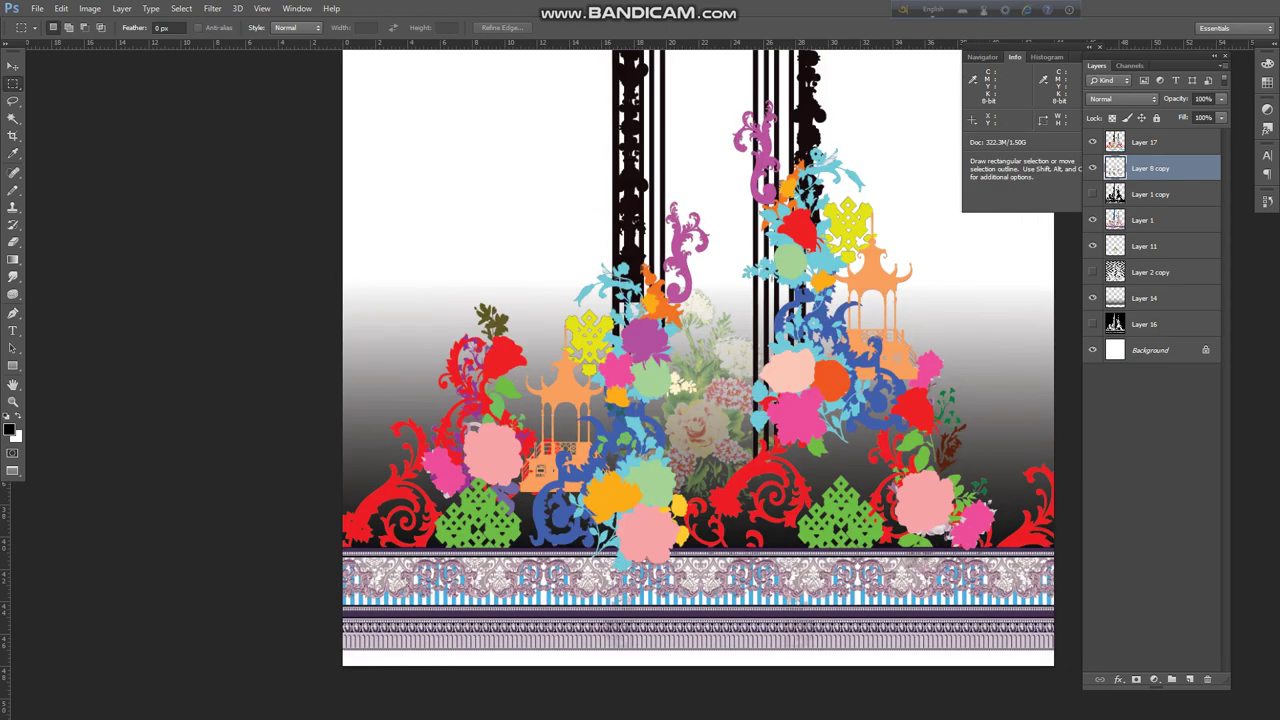
left_click(1092, 194)
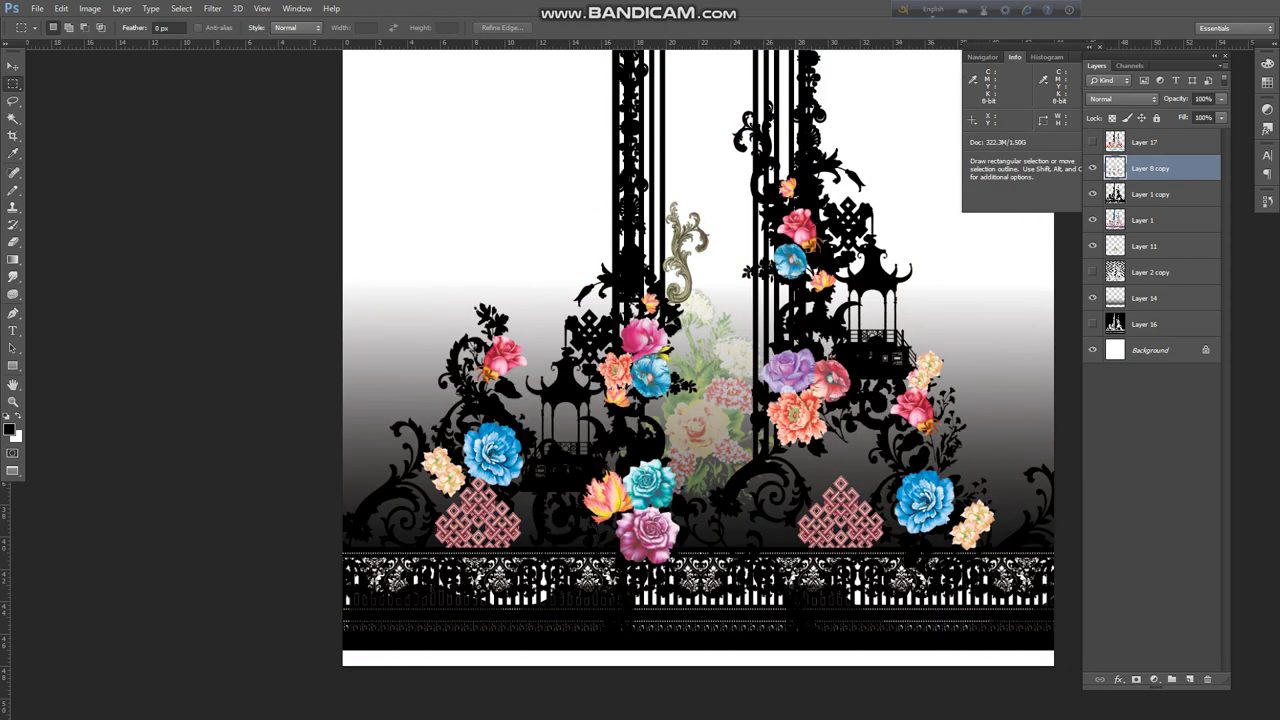
left_click(1092, 194)
left_click(1092, 142)
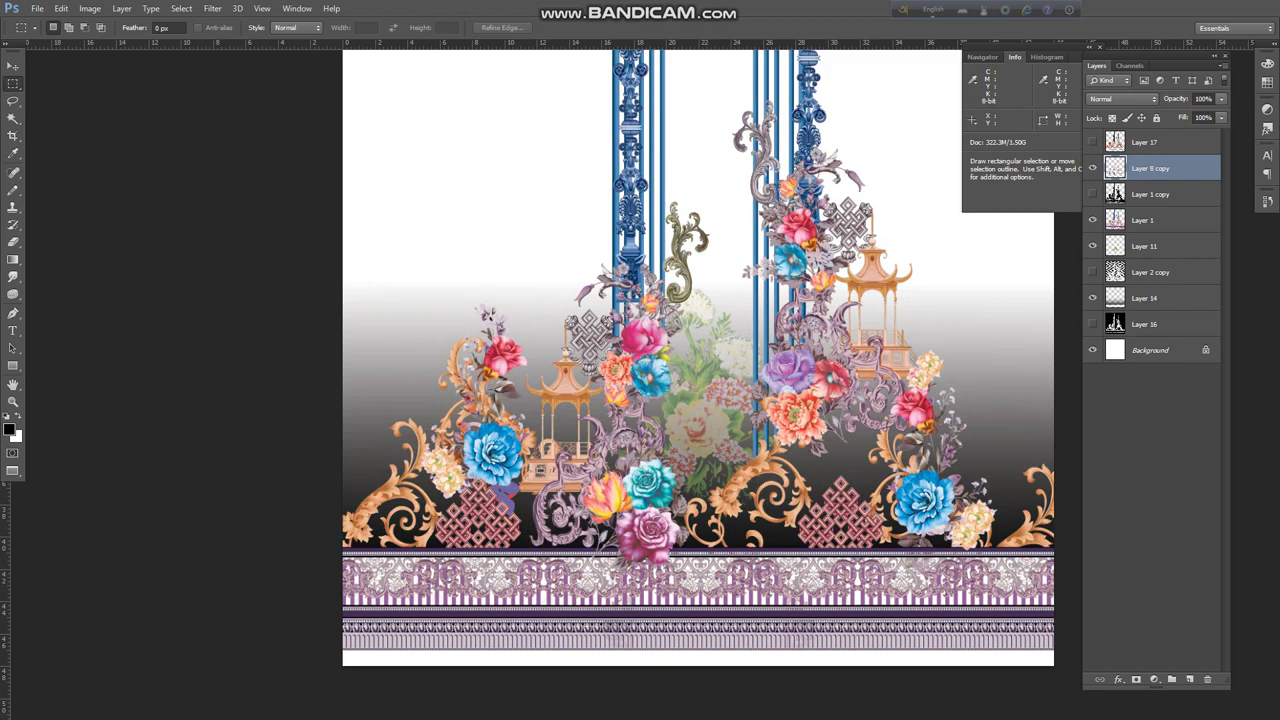
left_click(1092, 220)
left_click(1092, 220)
left_click(1092, 220)
left_click(712, 397, "alt")
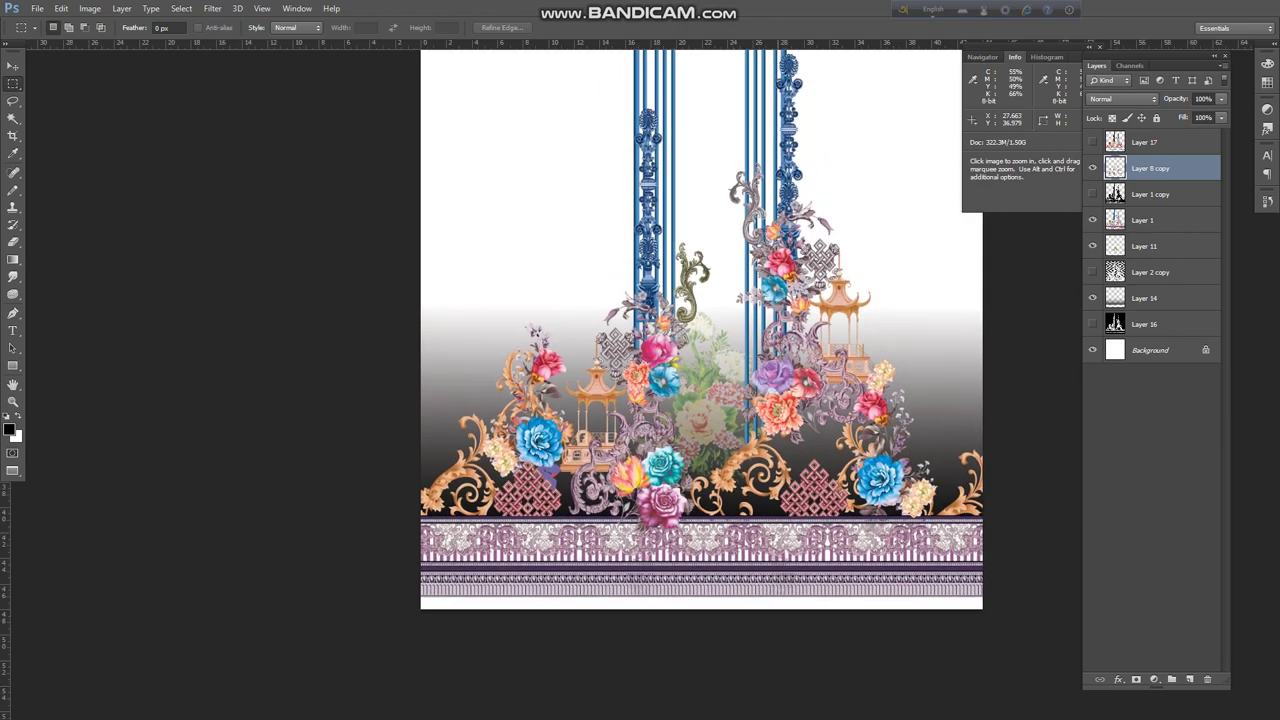
Compare the recolored design against the flat-color mask and the base by toggling the visibility of Layer 17 and Layer 8 copy.
left_click(782, 487, "ctrl")
left_click_drag(782, 487, 782, 435)
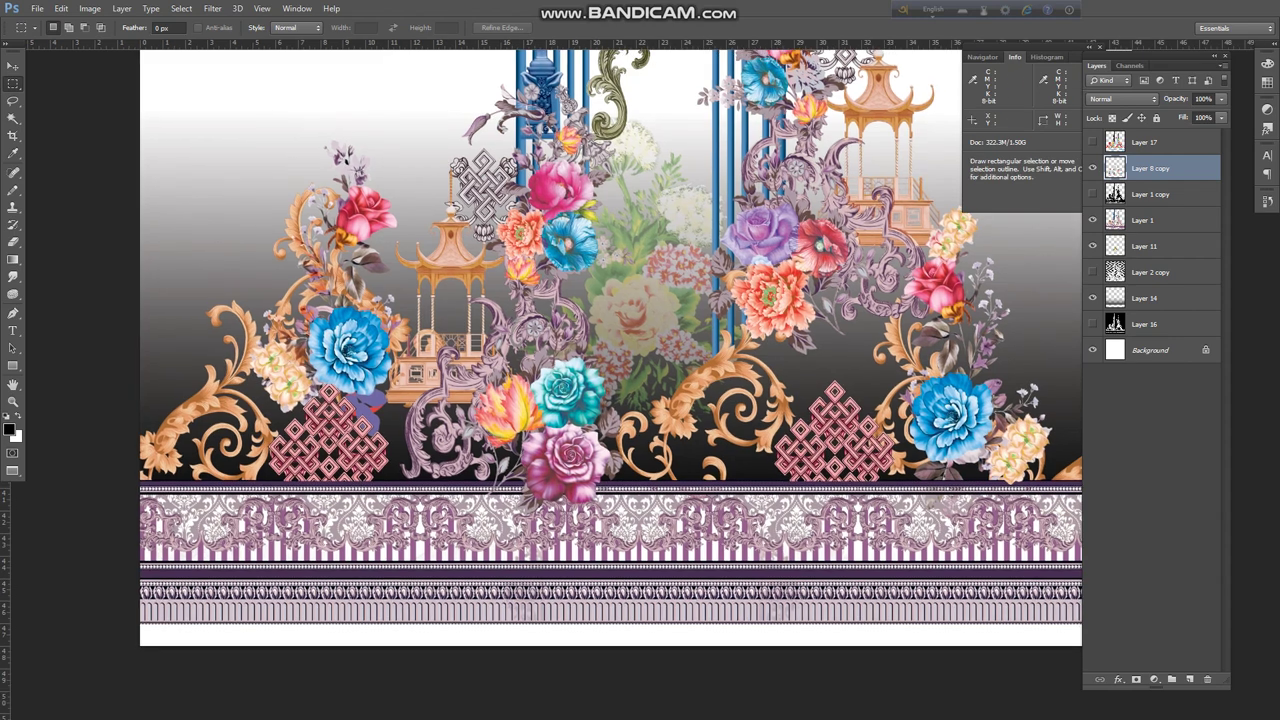
left_click(1092, 142)
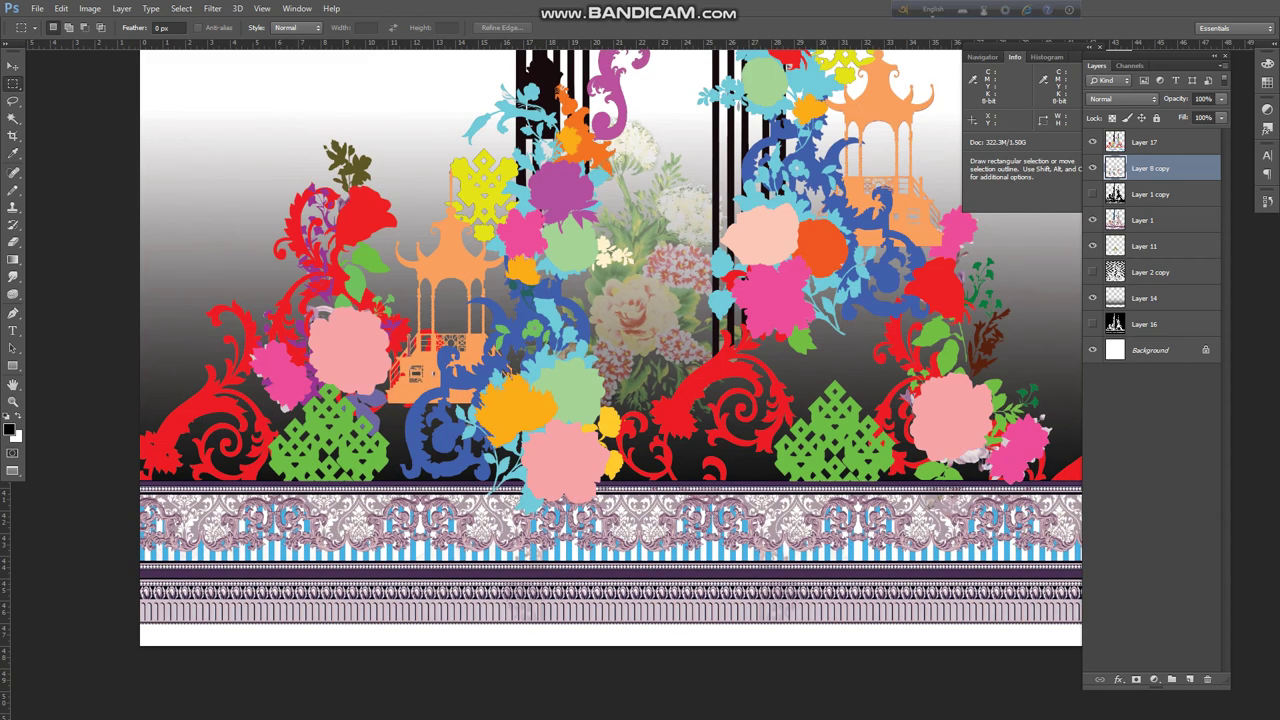
left_click(1092, 142)
left_click(1092, 142)
left_click(1092, 168)
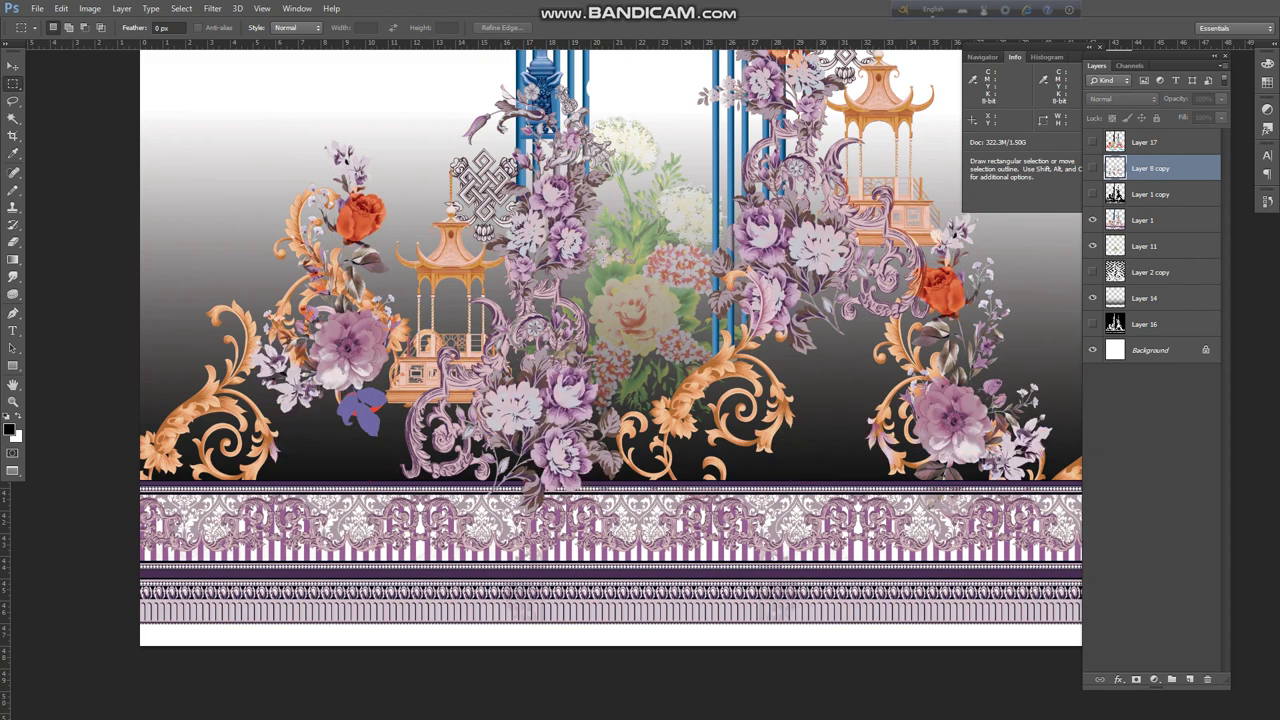
left_click(1092, 168)
left_click(1092, 168)
left_click(1092, 168)
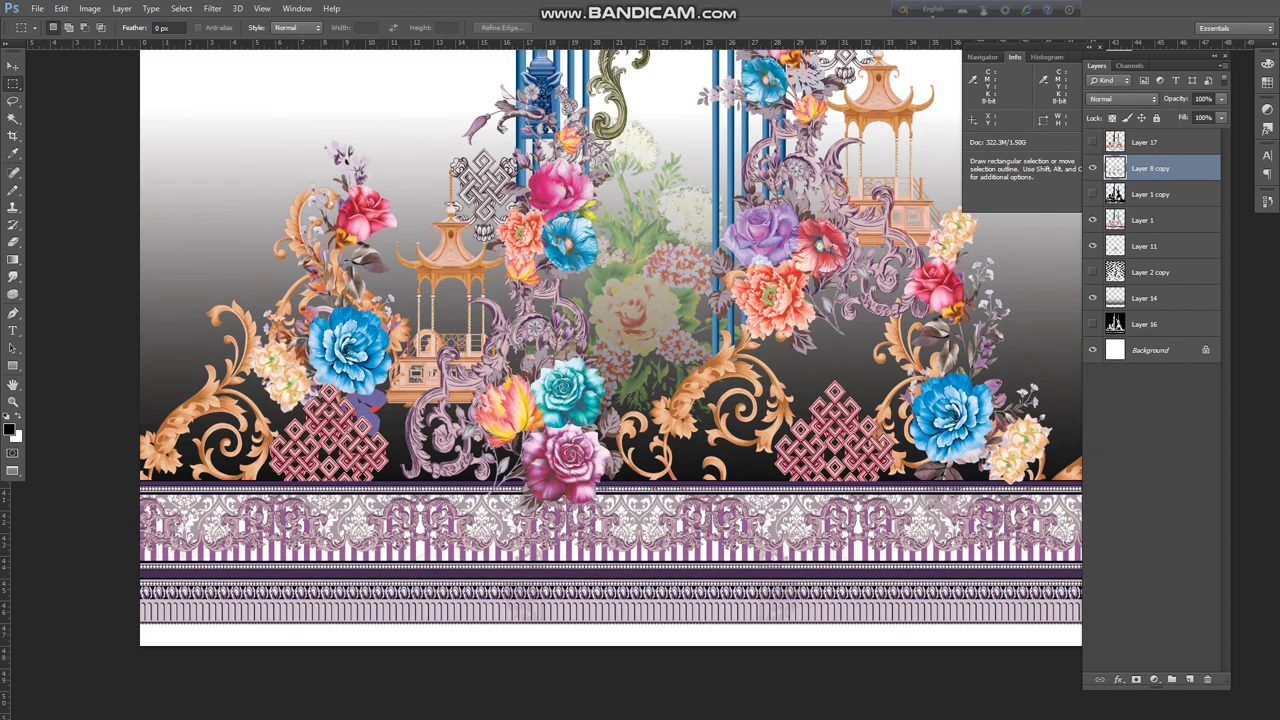
Show Layer 16 as a black background behind the artwork, keeping Layer 2 copy hidden.
left_click_drag(760, 381, 715, 383)
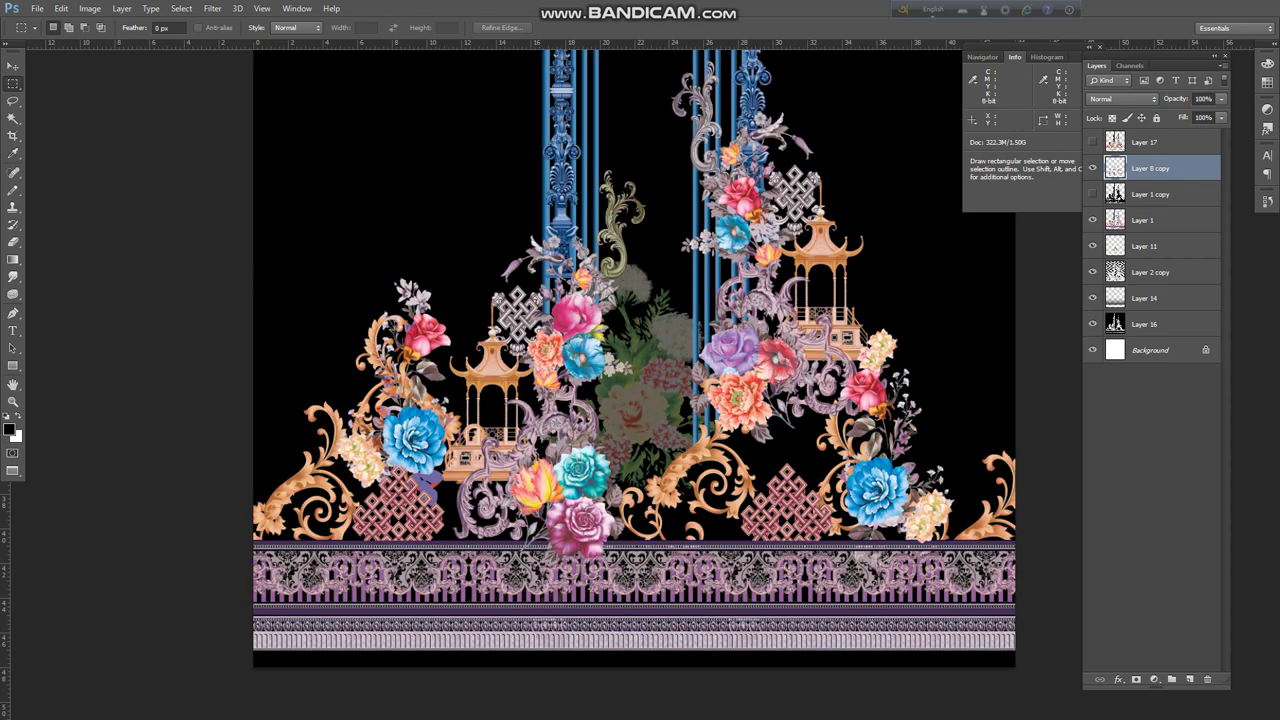
left_click(1092, 194)
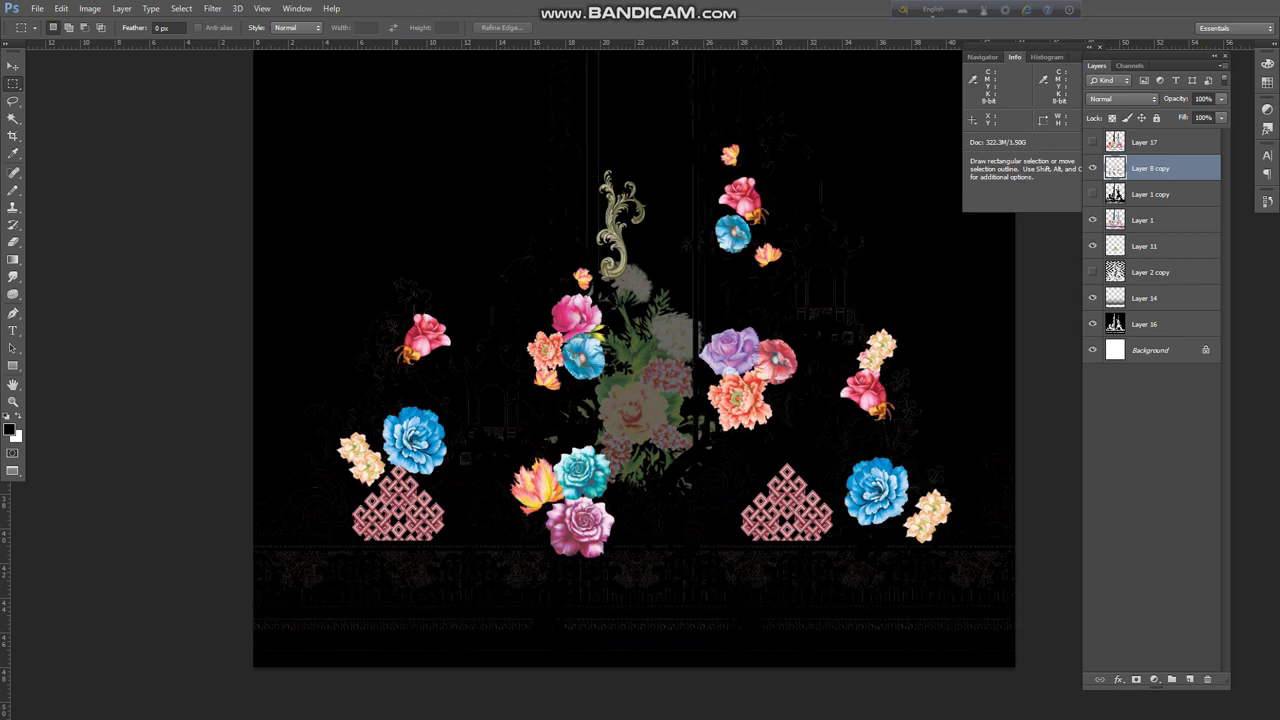
left_click(743, 391, "alt")
left_click_drag(736, 456, 702, 489)
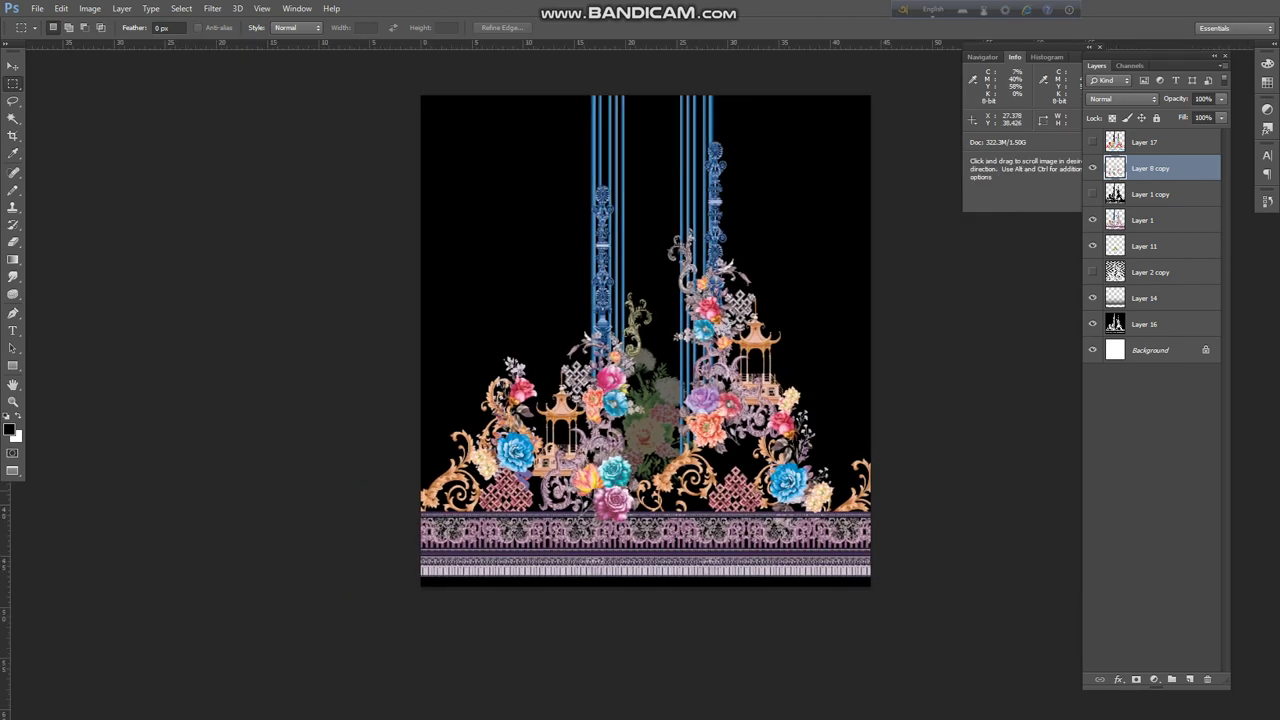
Make Layer 1, which holds the lower border, the active layer and check its content by toggling its visibility.
key("ctrl+plus")
key("ctrl+plus")
key("ctrl+plus")
key("ctrl+plus")
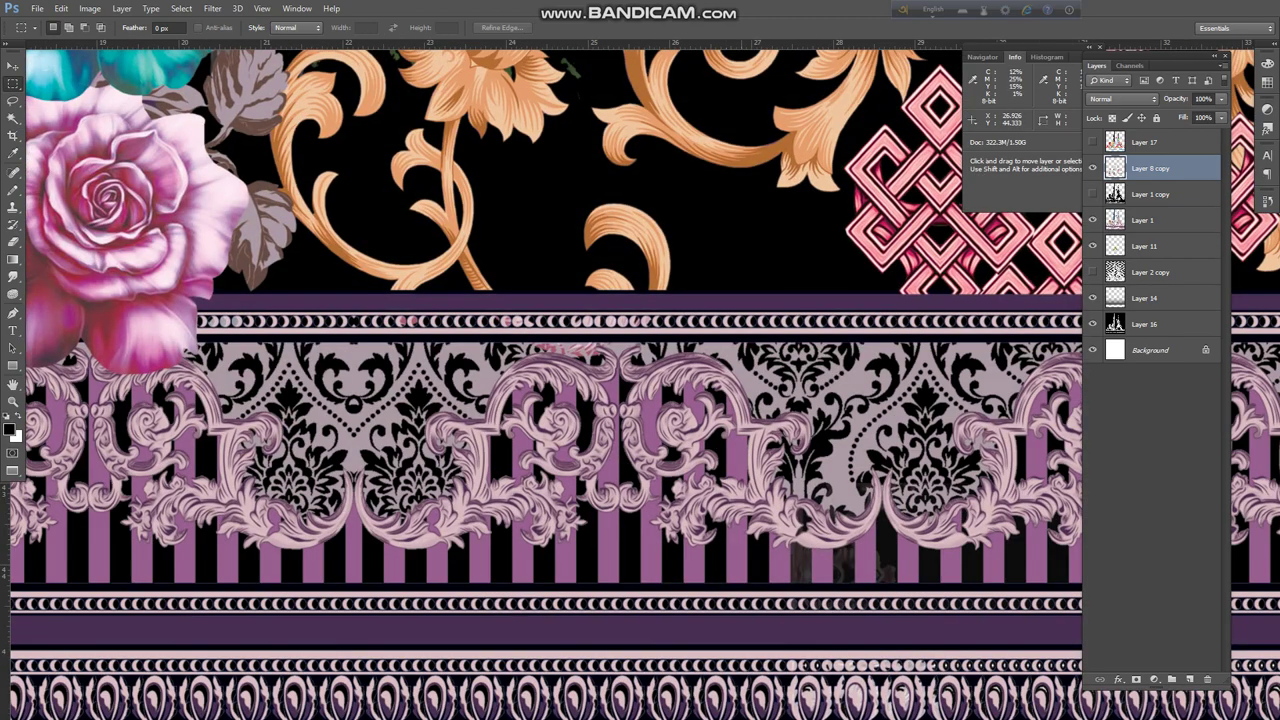
right_click(766, 478, "ctrl")
left_click(790, 486)
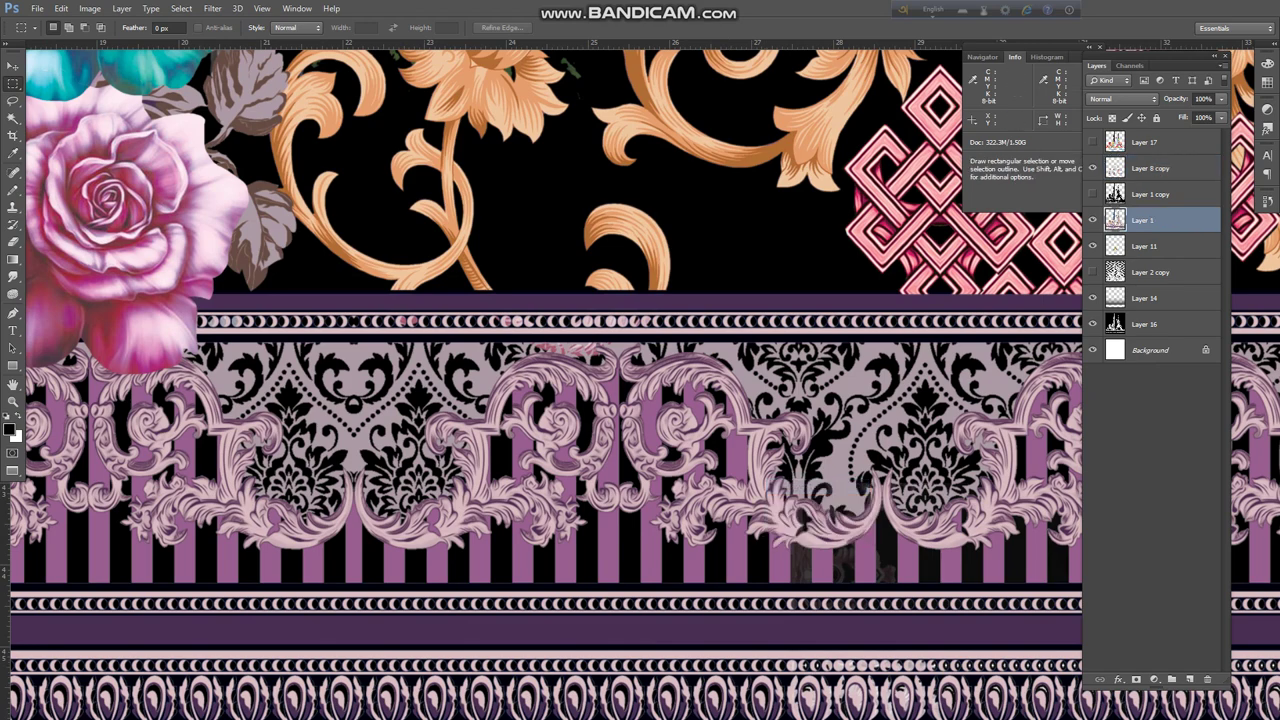
scroll(754, 413, "down", 6)
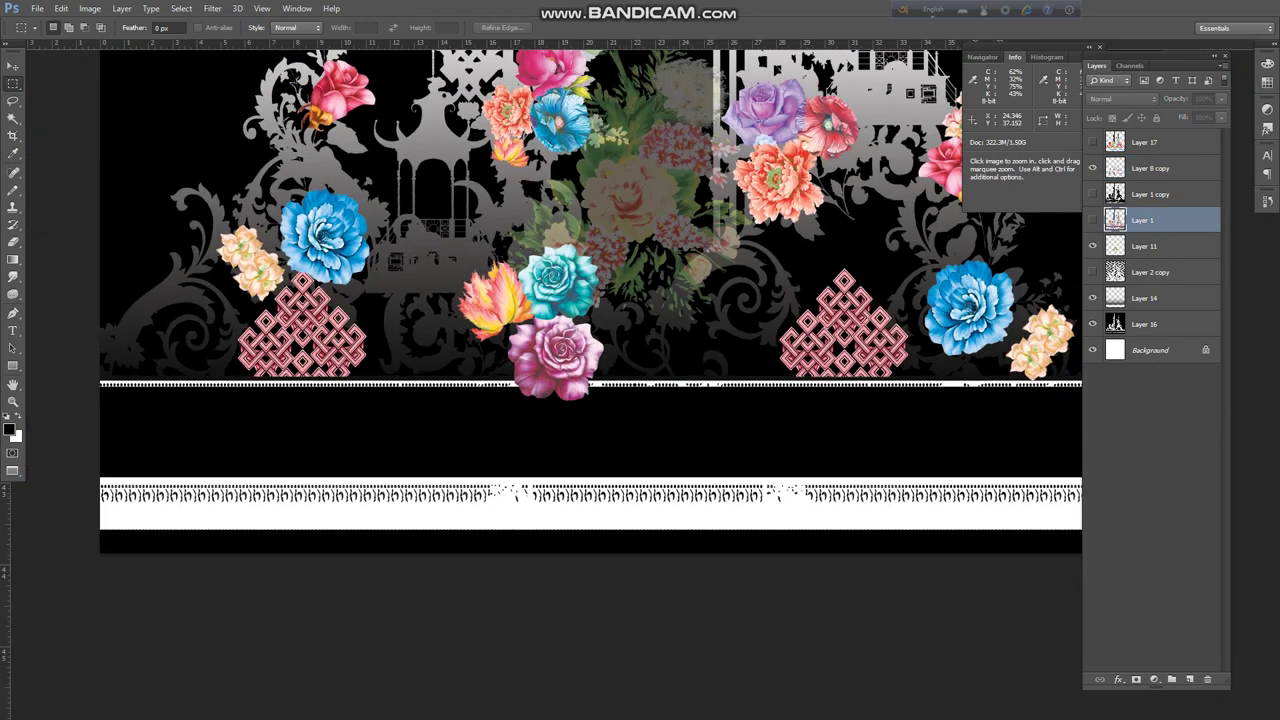
key("ctrl+comma")
key("ctrl+minus")
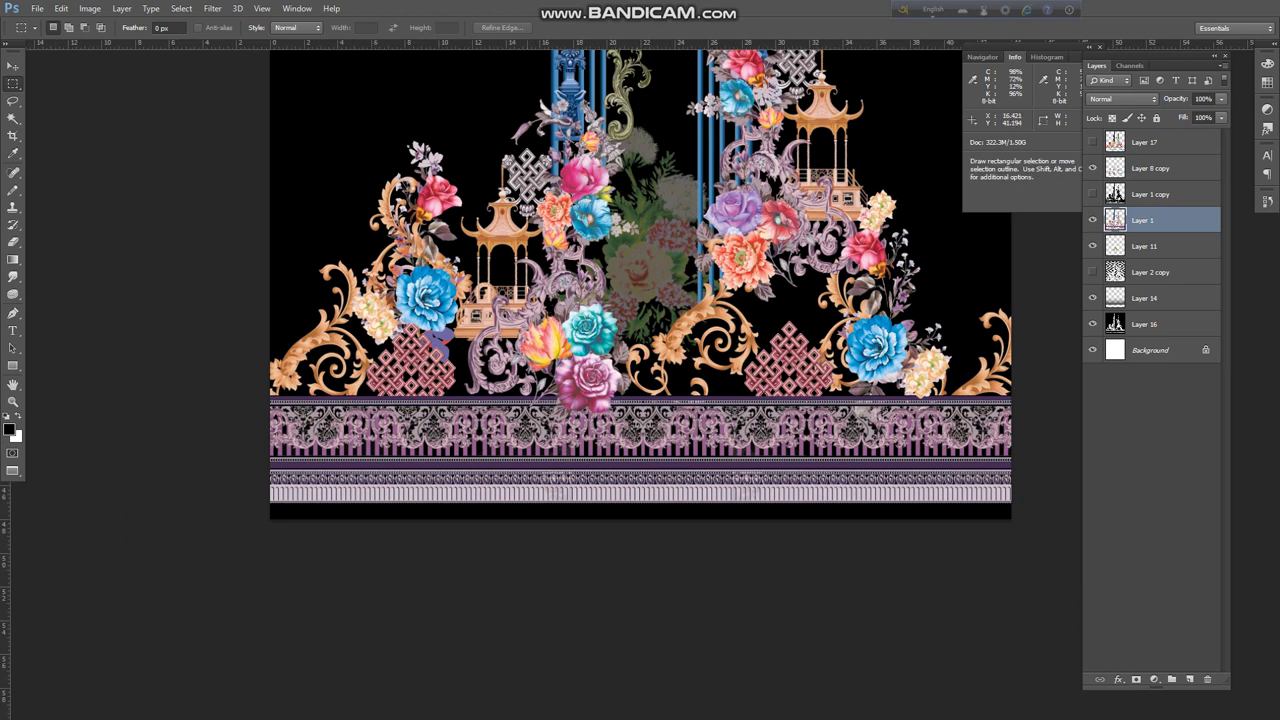
Select the full-width lower border band with the rectangular marquee on Layer 1, checking the layer by toggling its visibility.
left_click_drag(257, 396, 1092, 507)
left_click_drag(687, 470, 786, 462)
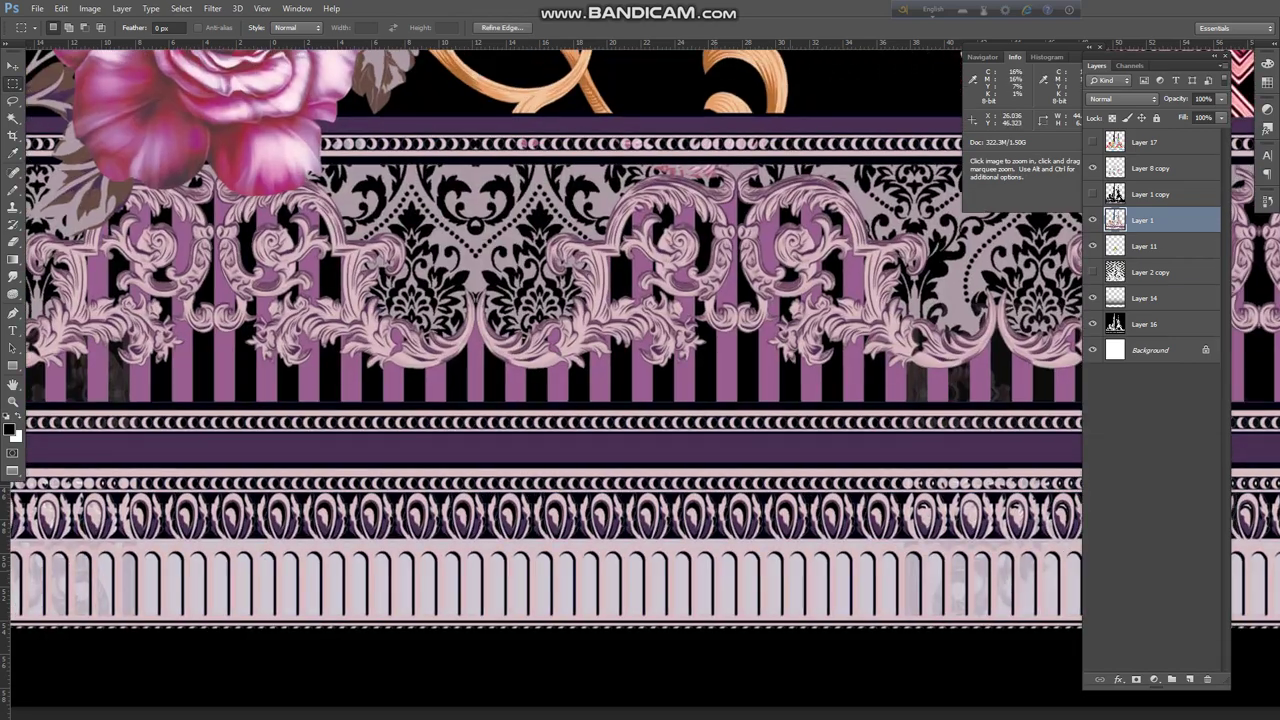
right_click(767, 363, "ctrl")
left_click(800, 372)
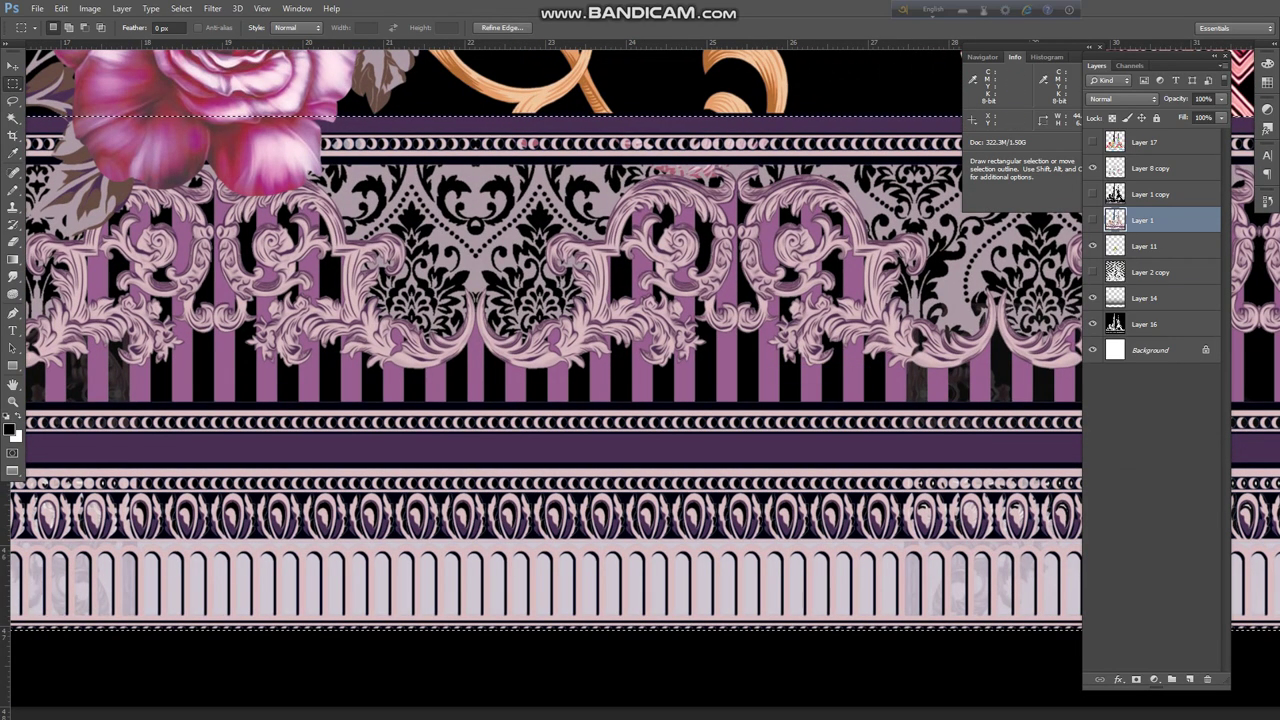
left_click(1092, 220)
Recolor the selected lower border from purple to gold by applying Hue/Saturation with a hue of +138.
key("ctrl+u")
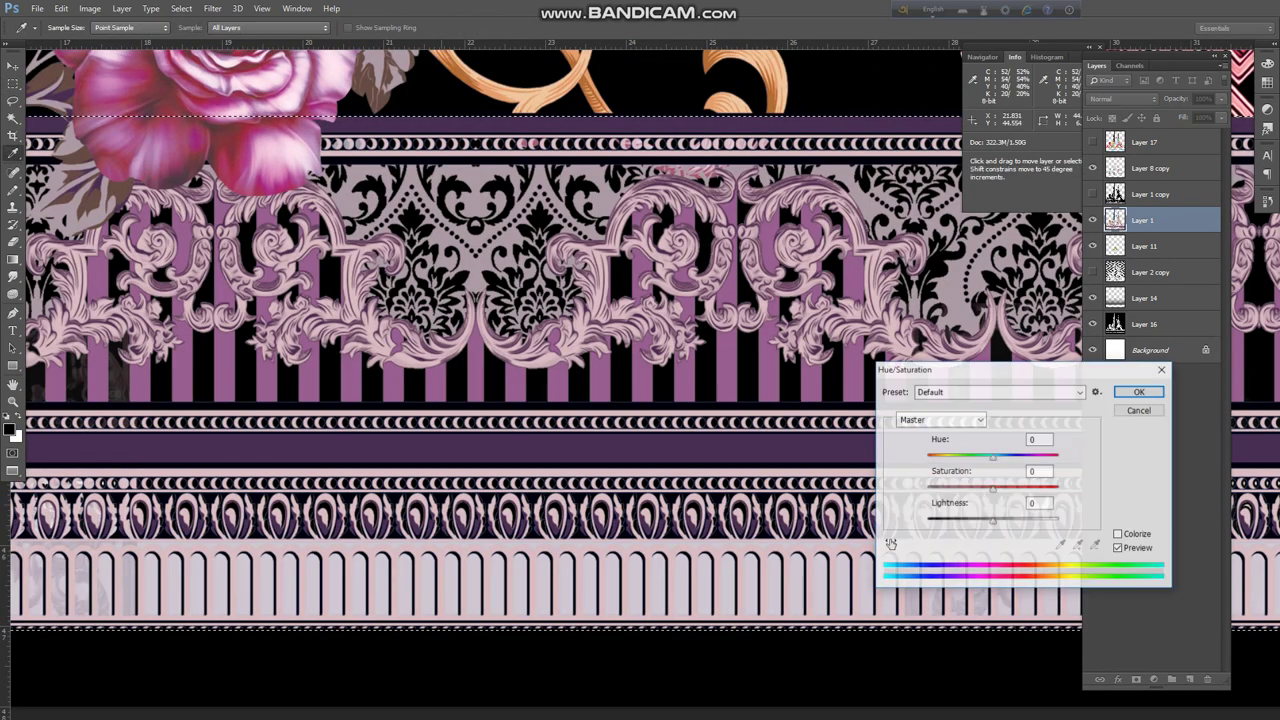
left_click_drag(993, 458, 965, 458)
key("shift+Up")
key("shift+Up")
key("shift+Up")
key("shift+Up")
key("shift+Up")
key("shift+Up")
key("shift+Up")
key("shift+Up")
key("shift+Up")
key("shift+Up")
key("shift+Up")
key("shift+Up")
key("shift+Up")
key("shift+Up")
key("shift+Up")
key("shift+Up")
key("shift+Up")
key("shift+Up")
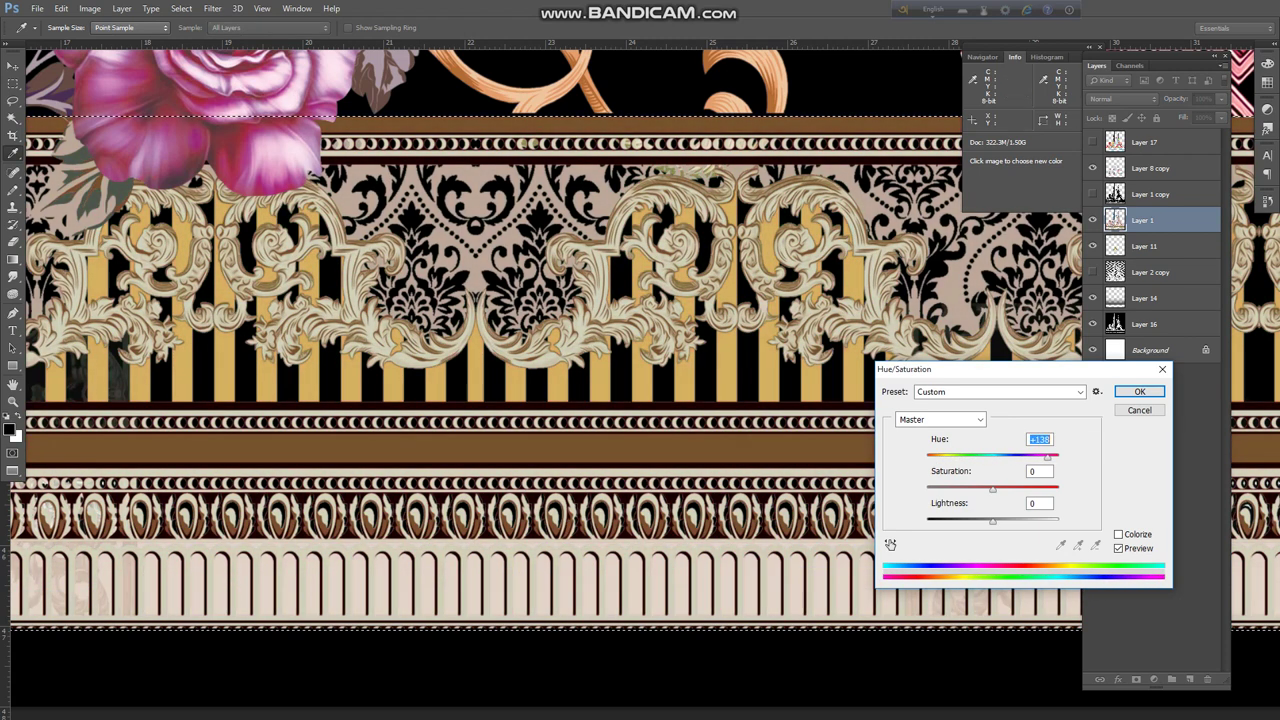
key("Return")
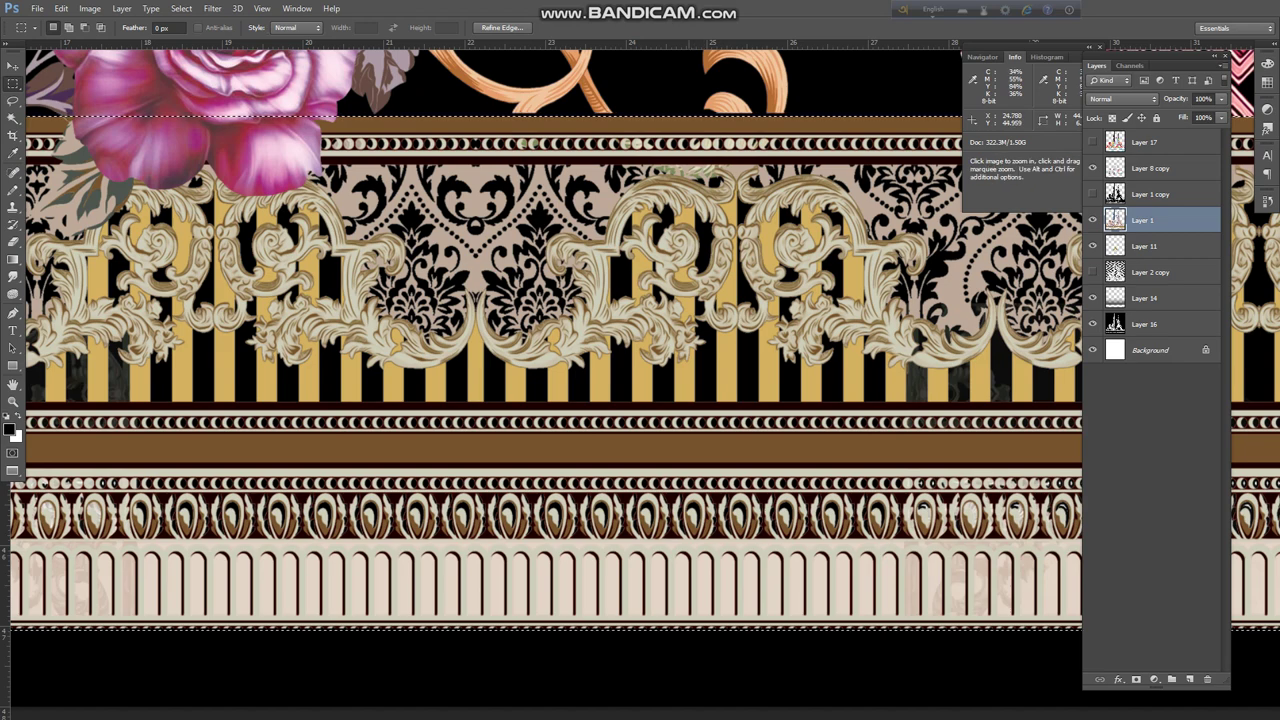
Inspect the golden border up close, picking Layer 1 again and toggling its visibility.
left_click_drag(683, 455, 583, 455)
left_click_drag(688, 434, 738, 450)
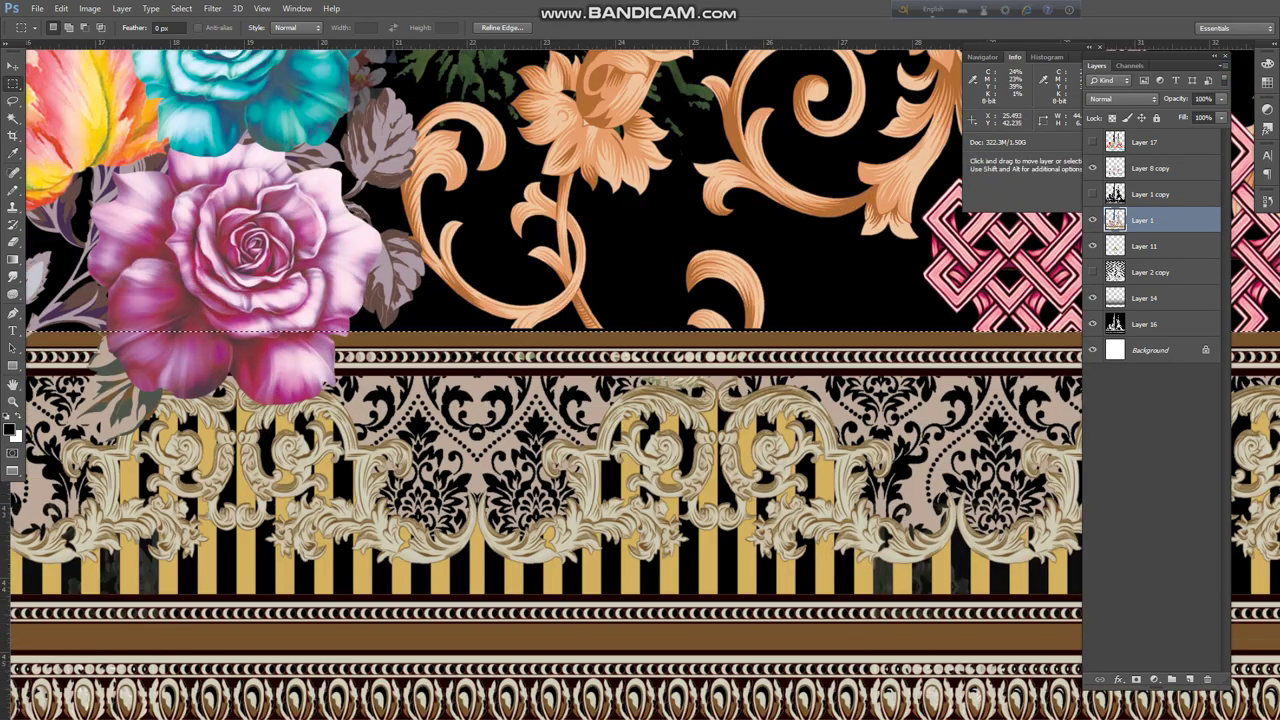
right_click(734, 451, "ctrl")
left_click(767, 459)
left_click(1093, 220)
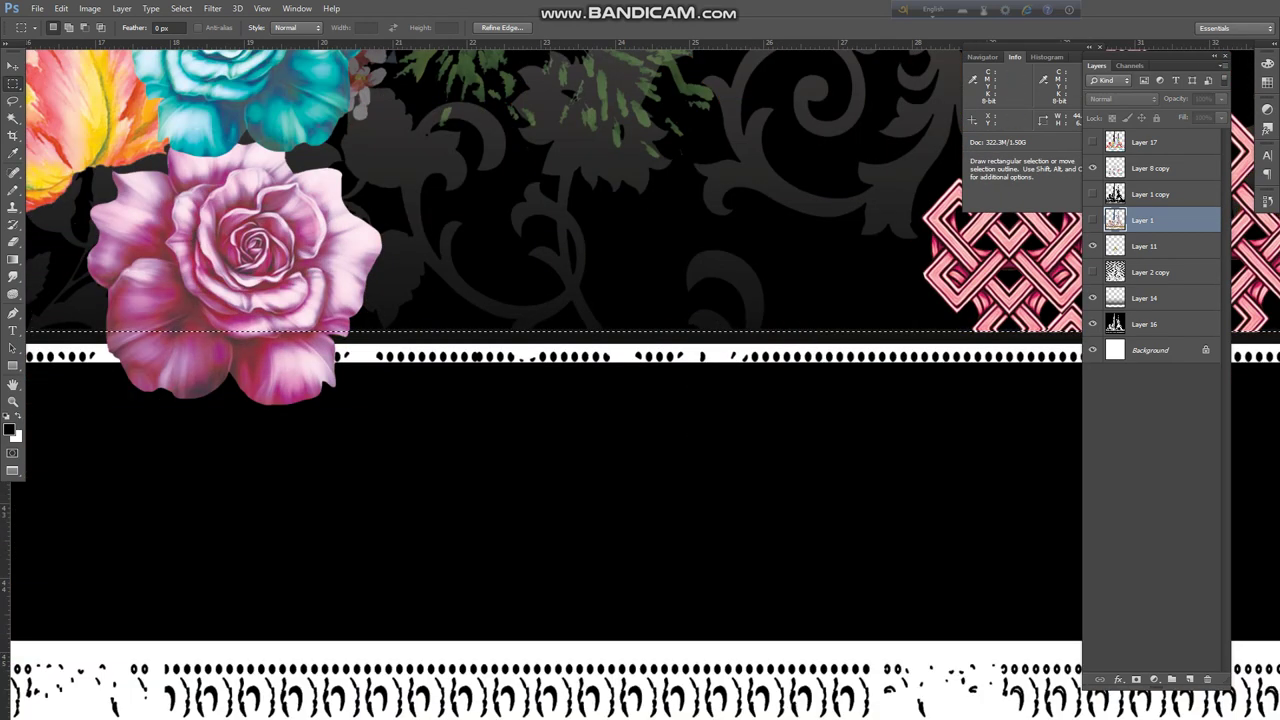
left_click(1093, 220)
Adjust the selected border in Hue/Saturation with a hue of -135 and a saturation of +13.
key("ctrl+u")
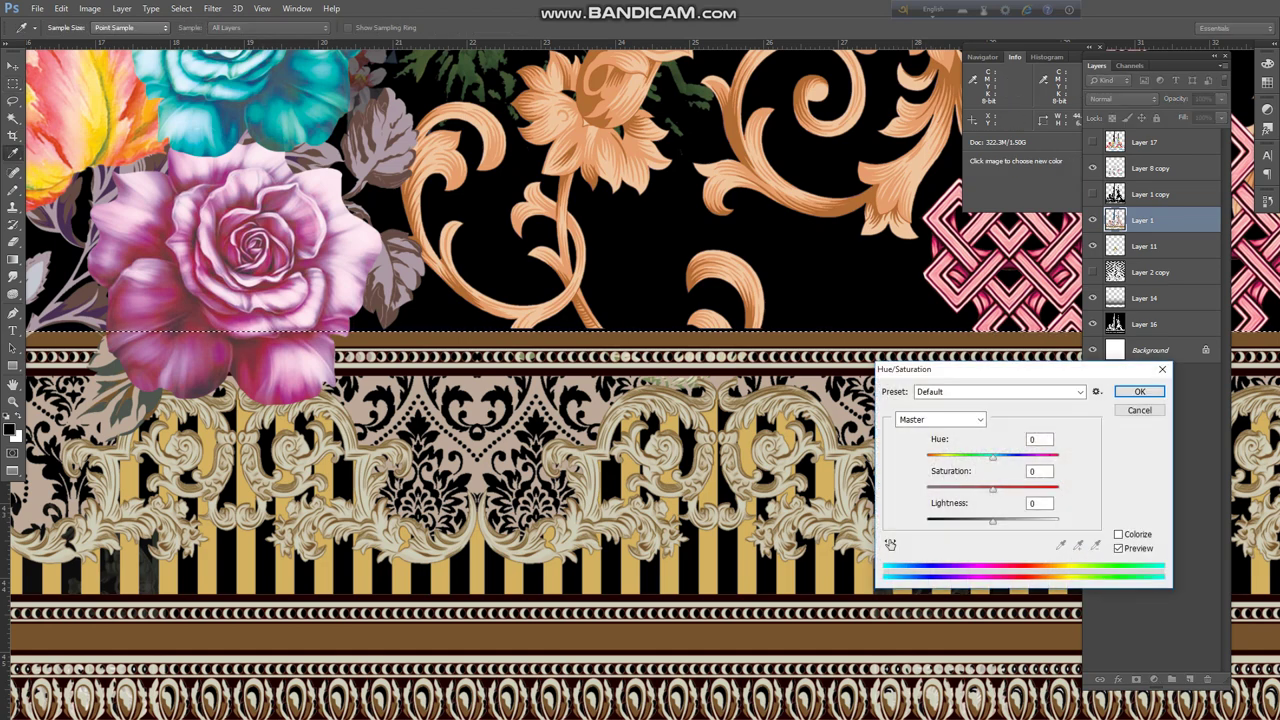
left_click_drag(995, 457, 939, 457)
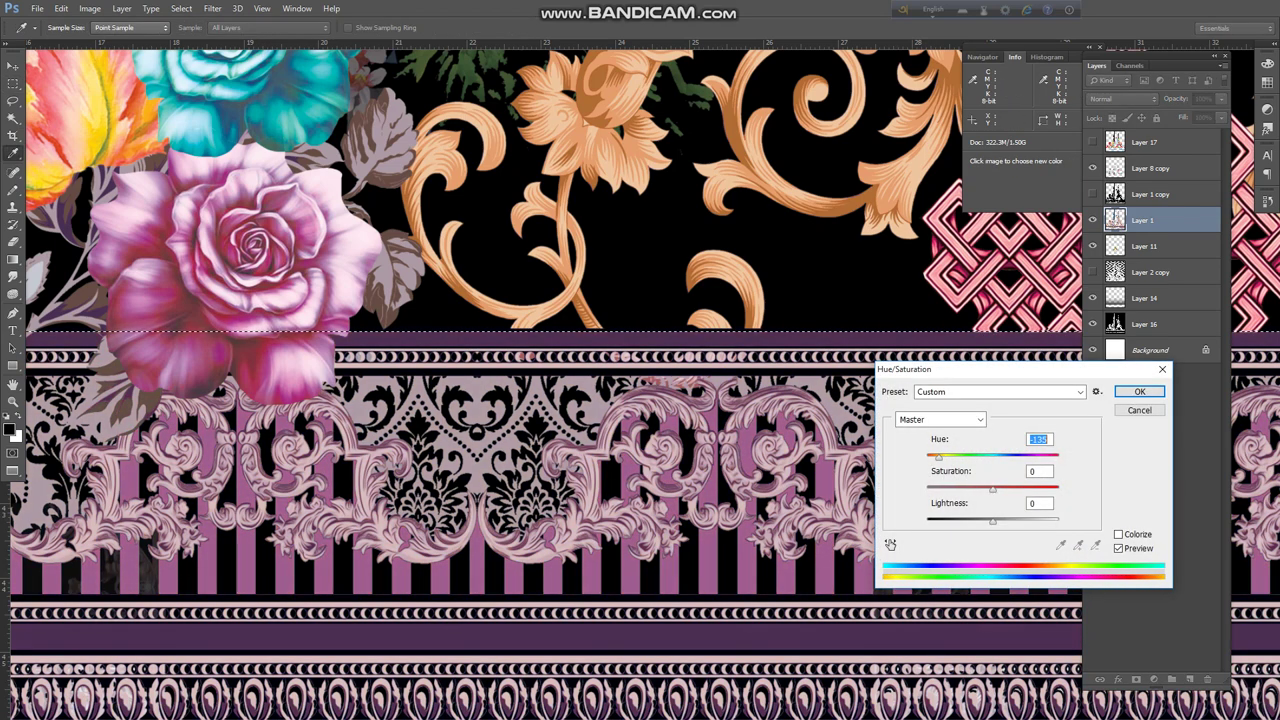
scroll(840, 476, "down", 10)
scroll(840, 476, "up", 2)
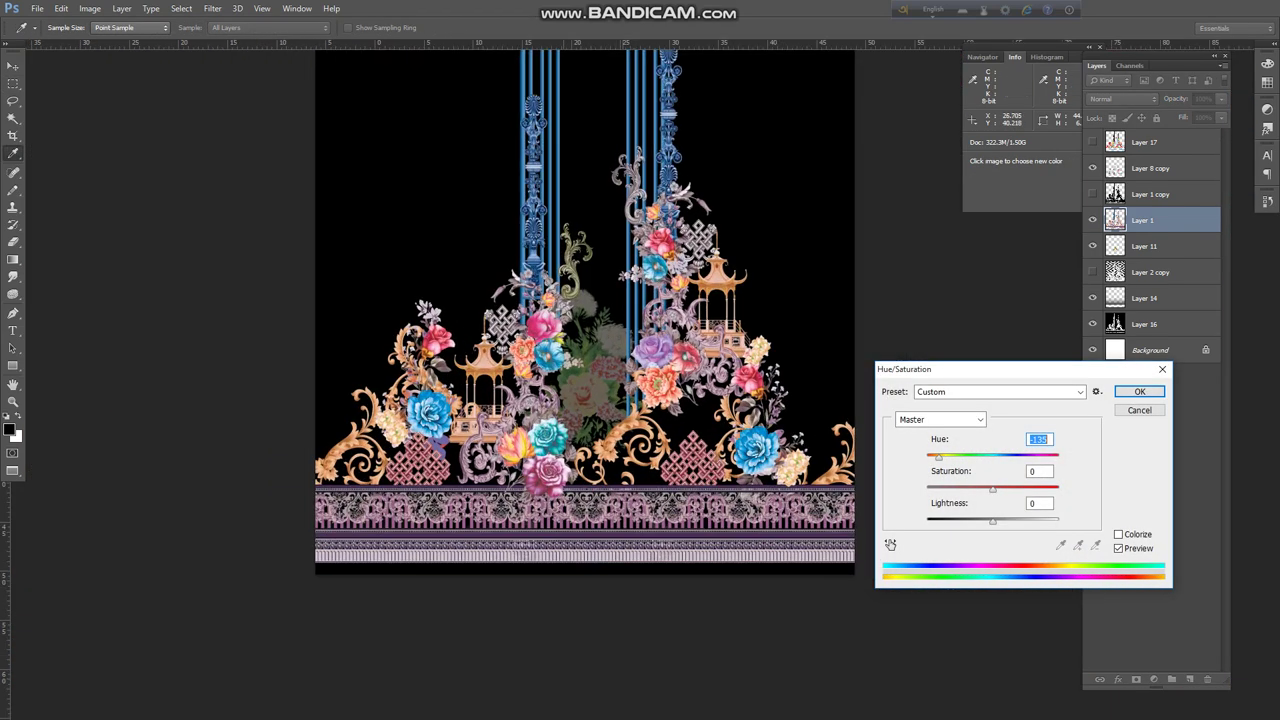
key("Tab")
key("shift+Up")
key("shift+Up")
key("shift+Up")
key("shift+Up")
key("shift+Up")
key("shift+Up")
key("shift+Up")
key("shift+Up")
key("shift+Up")
key("shift+Up")
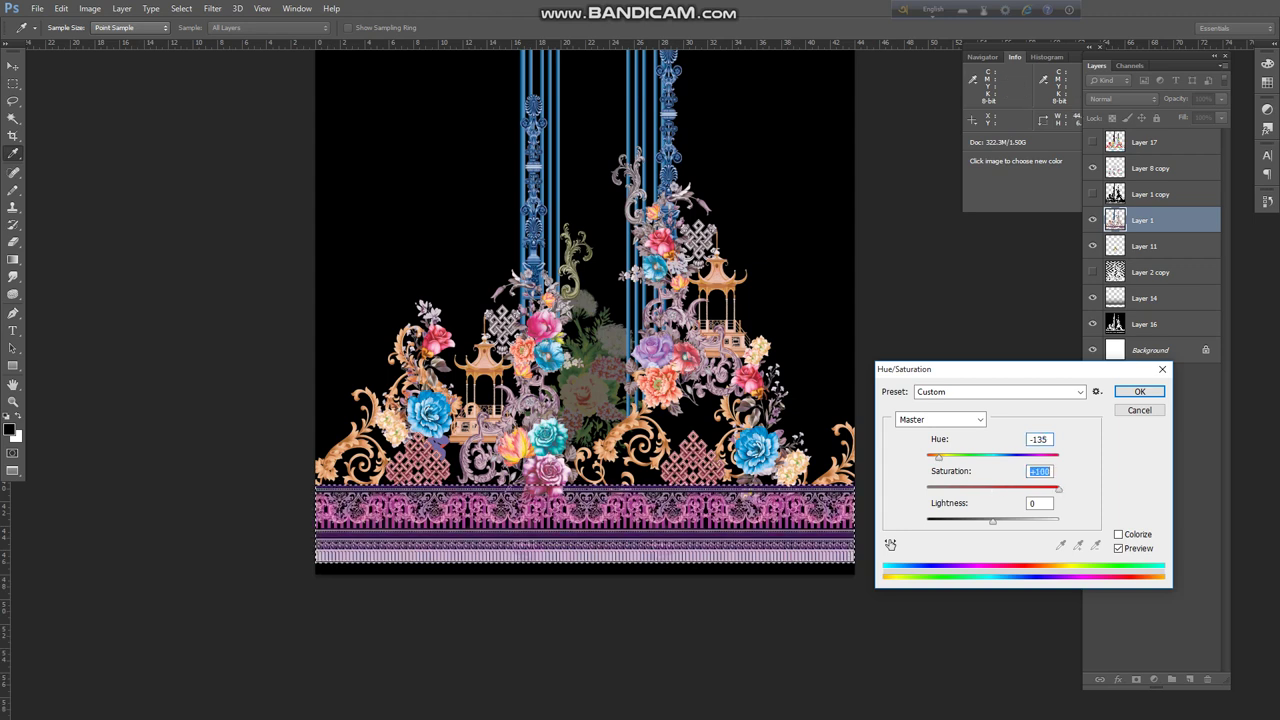
key("shift+Down")
key("shift+Down")
key("shift+Down")
key("shift+Down")
key("shift+Down")
key("shift+Down")
key("shift+Down")
key("shift+Down")
key("shift+Down")
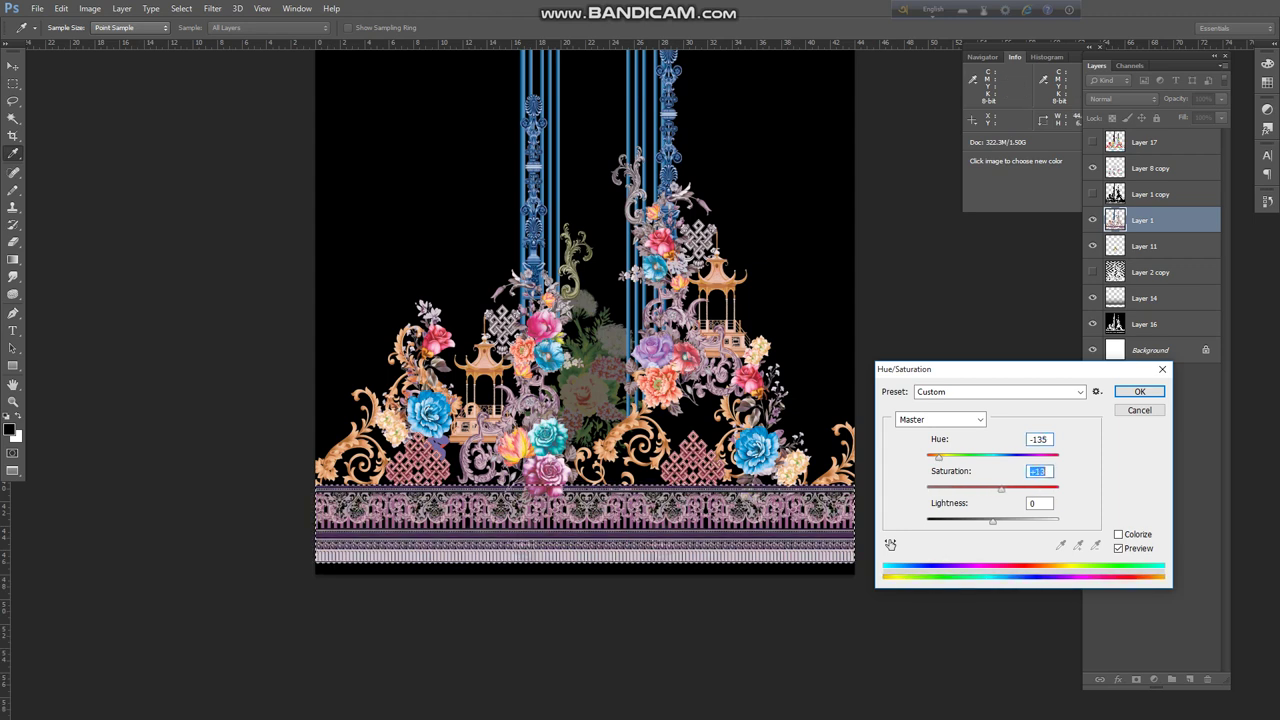
Try hue shifts of +91 and +27 on the border to preview green and olive versions.
key("shift+Tab")
key("shift+Up")
key("shift+Up")
key("shift+Up")
key("shift+Up")
key("shift+Up")
key("shift+Up")
key("shift+Up")
key("shift+Up")
key("shift+Up")
key("shift+Up")
key("shift+Up")
key("shift+Up")
key("shift+Up")
key("shift+Up")
key("shift+Up")
key("shift+Up")
key("shift+Up")
key("shift+Up")
key("shift+Up")
key("shift+Up")
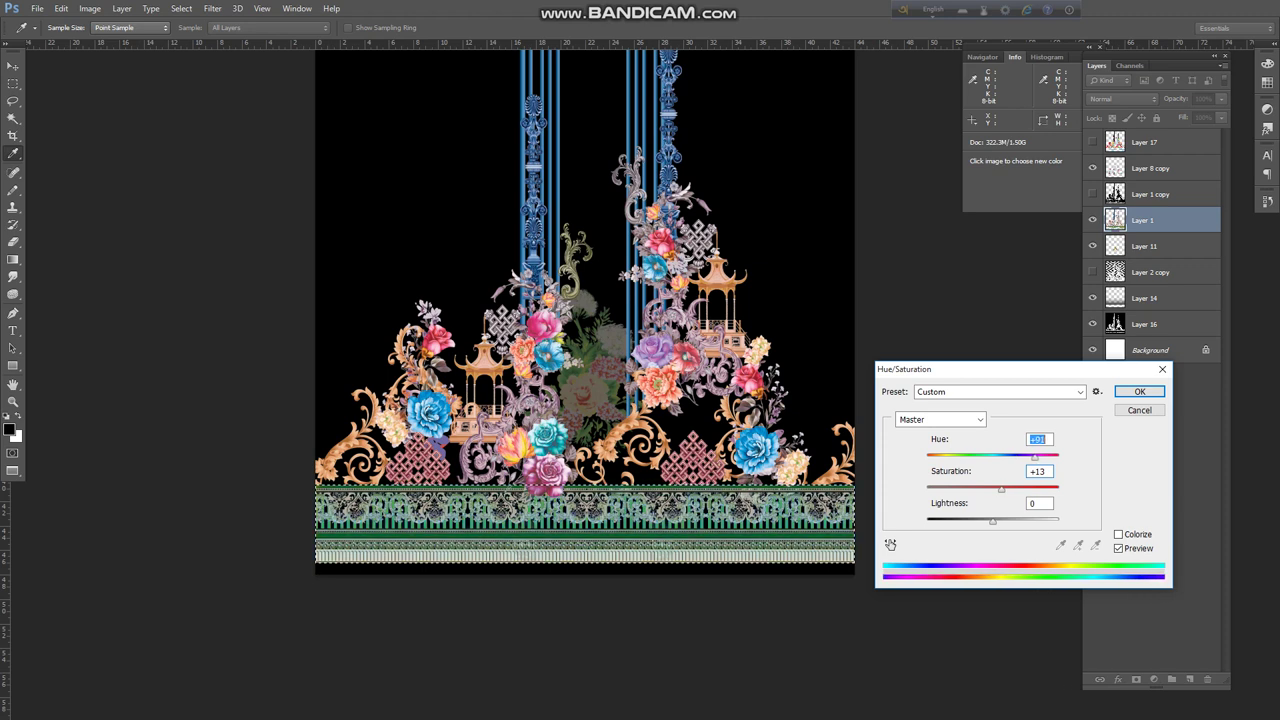
key("shift+Down")
key("shift+Down")
key("shift+Down")
key("shift+Down")
key("shift+Down")
key("shift+Down")
key("shift+Down")
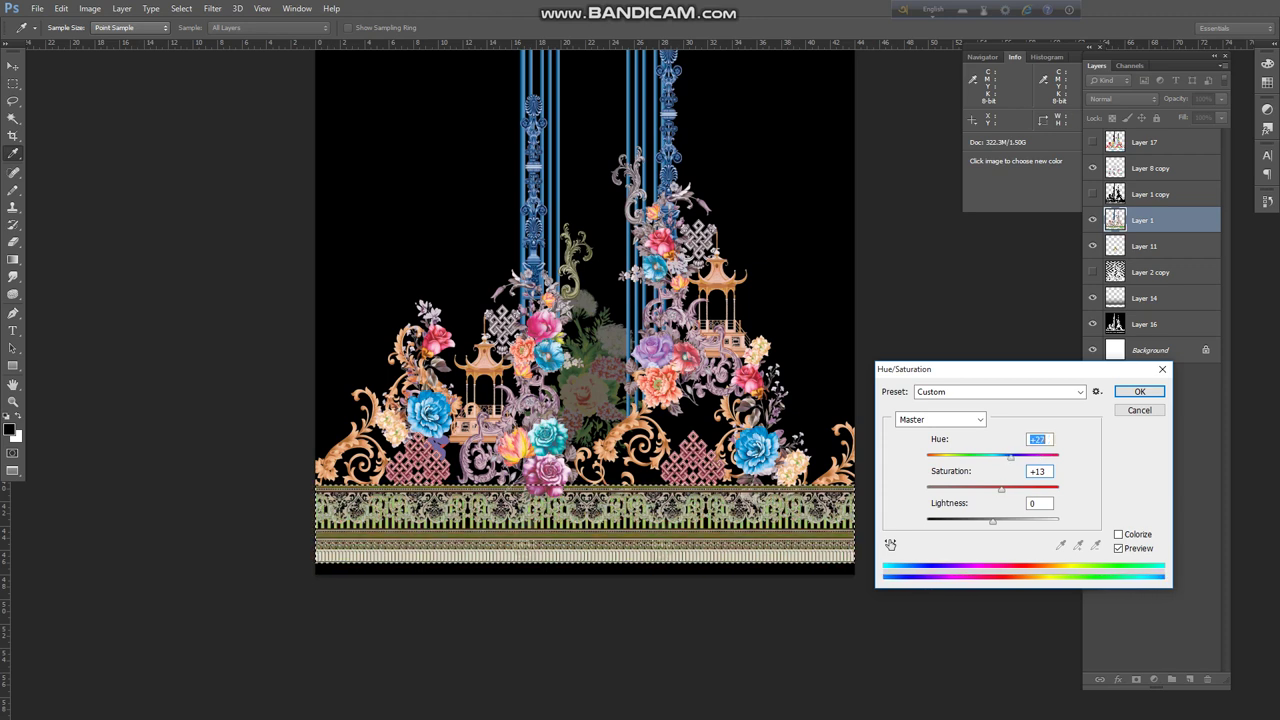
Lower the hue below 0 until the border turns reddish orange, and apply the Hue/Saturation adjustment.
key("shift+Up")
key("shift+Up")
key("shift+Up")
key("shift+Up")
key("shift+Up")
key("shift+Up")
key("shift+Up")
key("shift+Up")
key("shift+Up")
key("shift+Up")
key("shift+Up")
key("shift+Up")
key("shift+Up")
key("shift+Up")
key("shift+Up")
key("shift+Up")
key("shift+Down")
key("shift+Down")
key("shift+Down")
key("shift+Down")
key("shift+Down")
key("shift+Down")
key("shift+Down")
key("shift+Down")
key("shift+Down")
key("shift+Down")
key("shift+Down")
key("shift+Down")
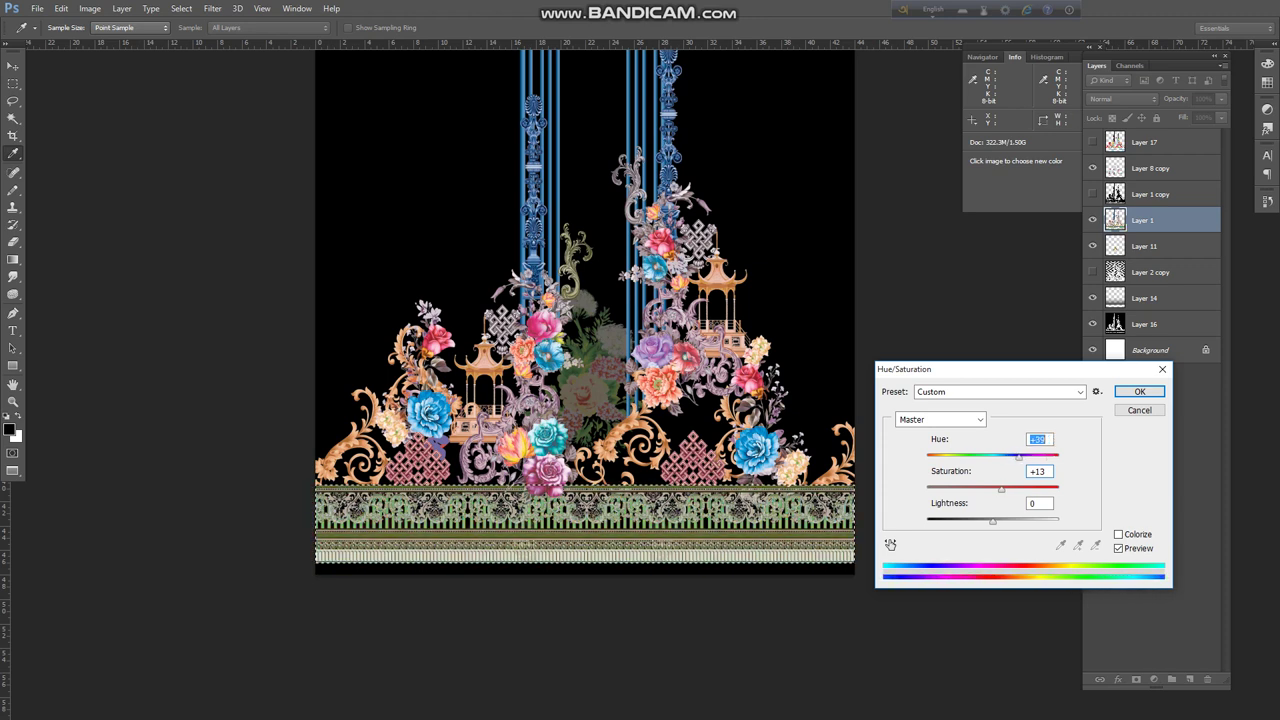
key("shift+Down")
key("shift+Down")
key("shift+Down")
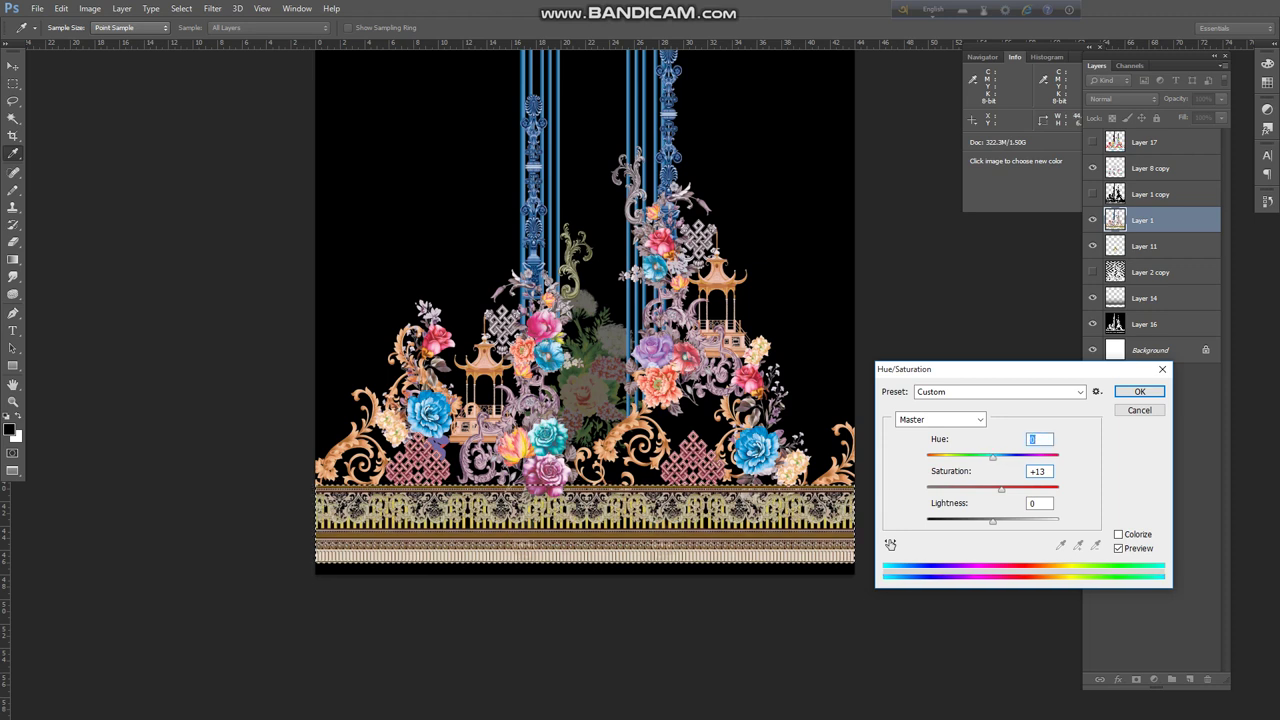
key("shift+Down")
key("shift+Down")
key("shift+Down")
key("shift+Down")
key("shift+Down")
key("Return")
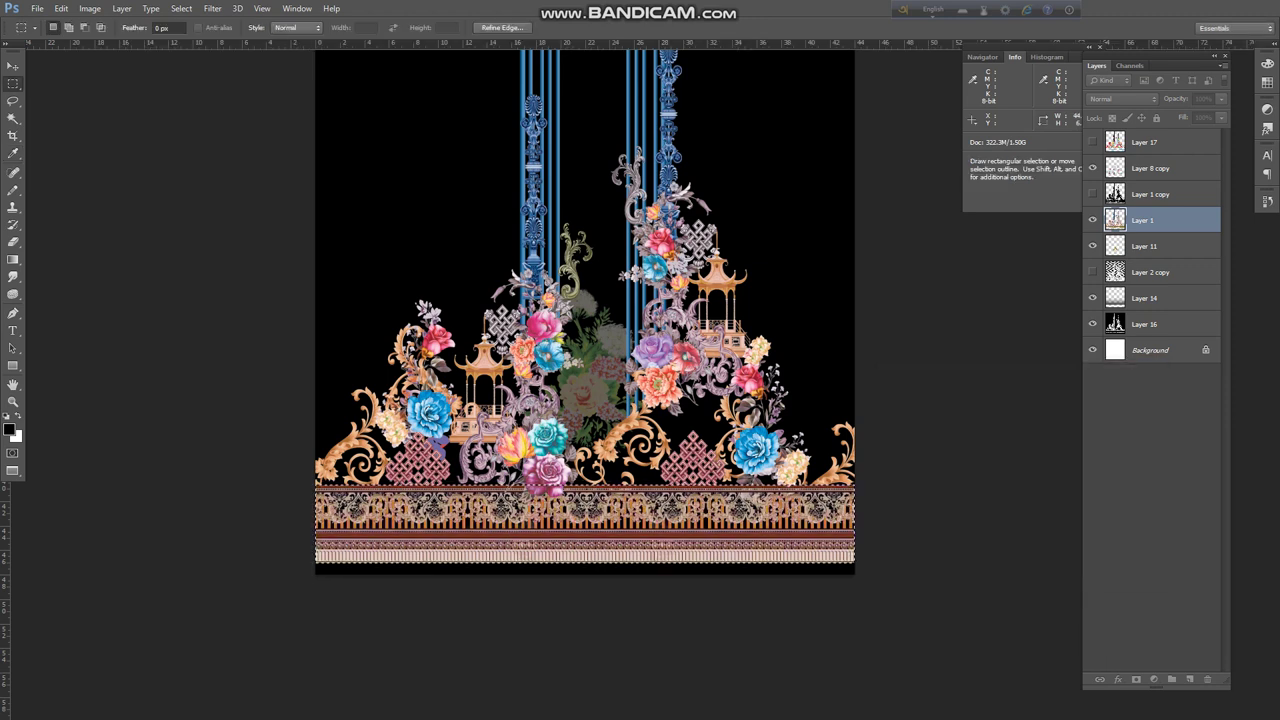
Turn the border deep red with midtone Color Balance at Cyan-Red +91 and Magenta-Green -100, and deselect.
key("ctrl+b")
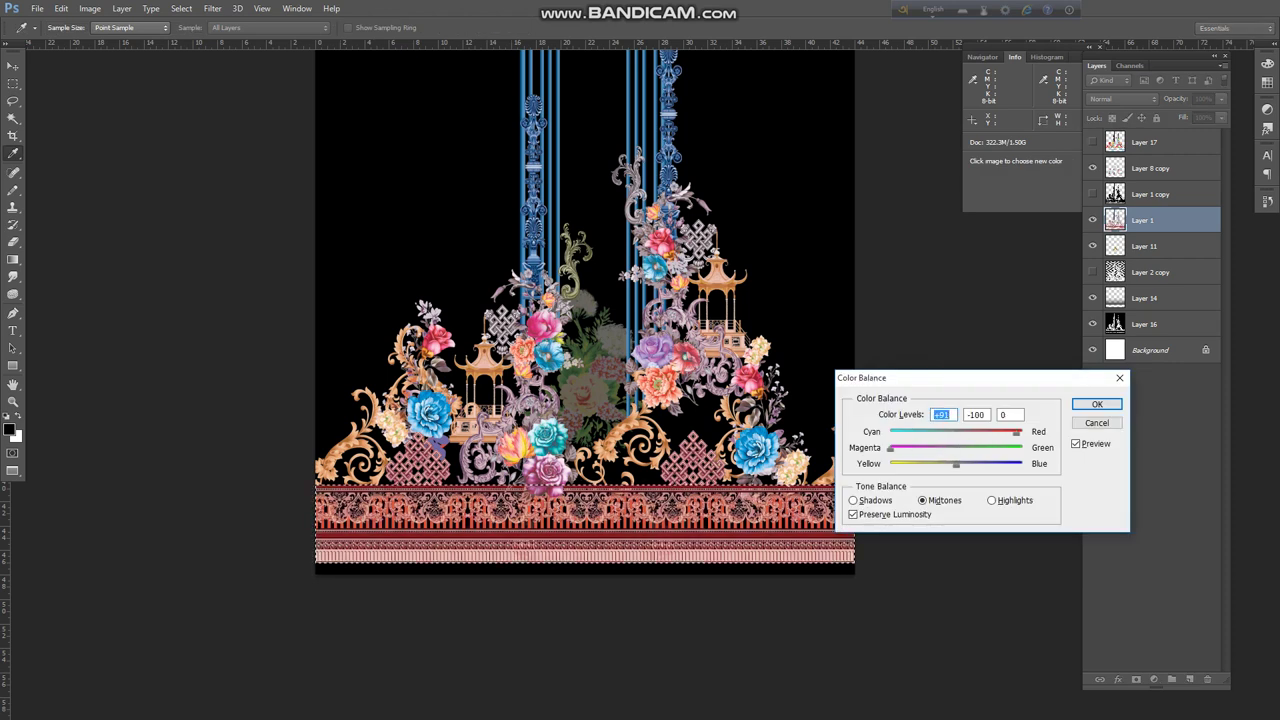
key("Return")
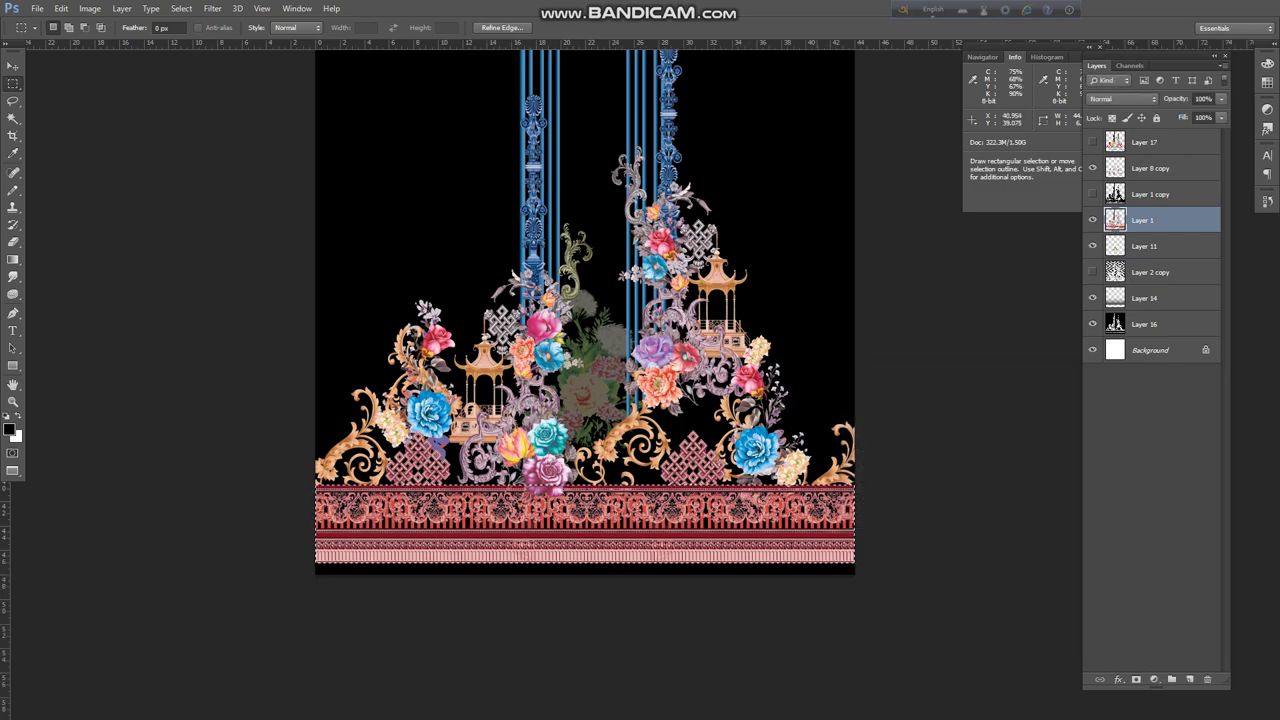
key("m")
left_click(581, 584, "ctrl")
left_click(581, 584, "alt")
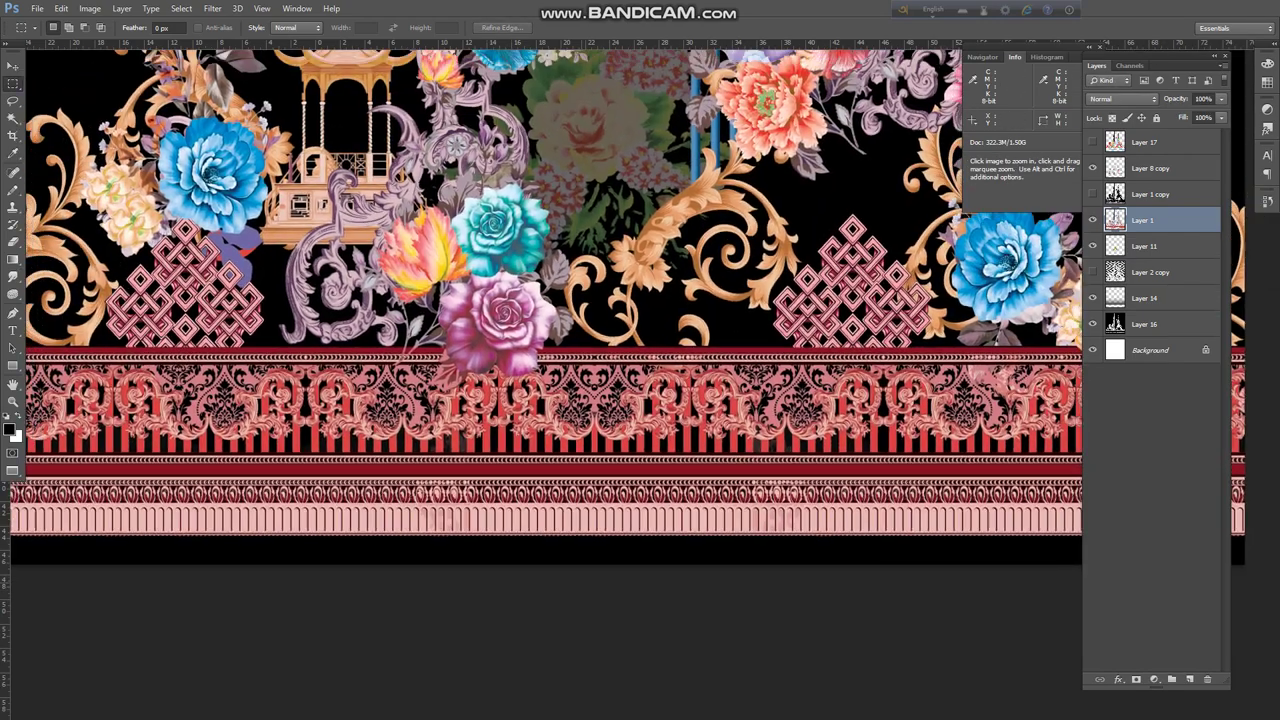
Delete the black strip below the lower border from Layer 16 using a full-width rectangular selection.
key("v")
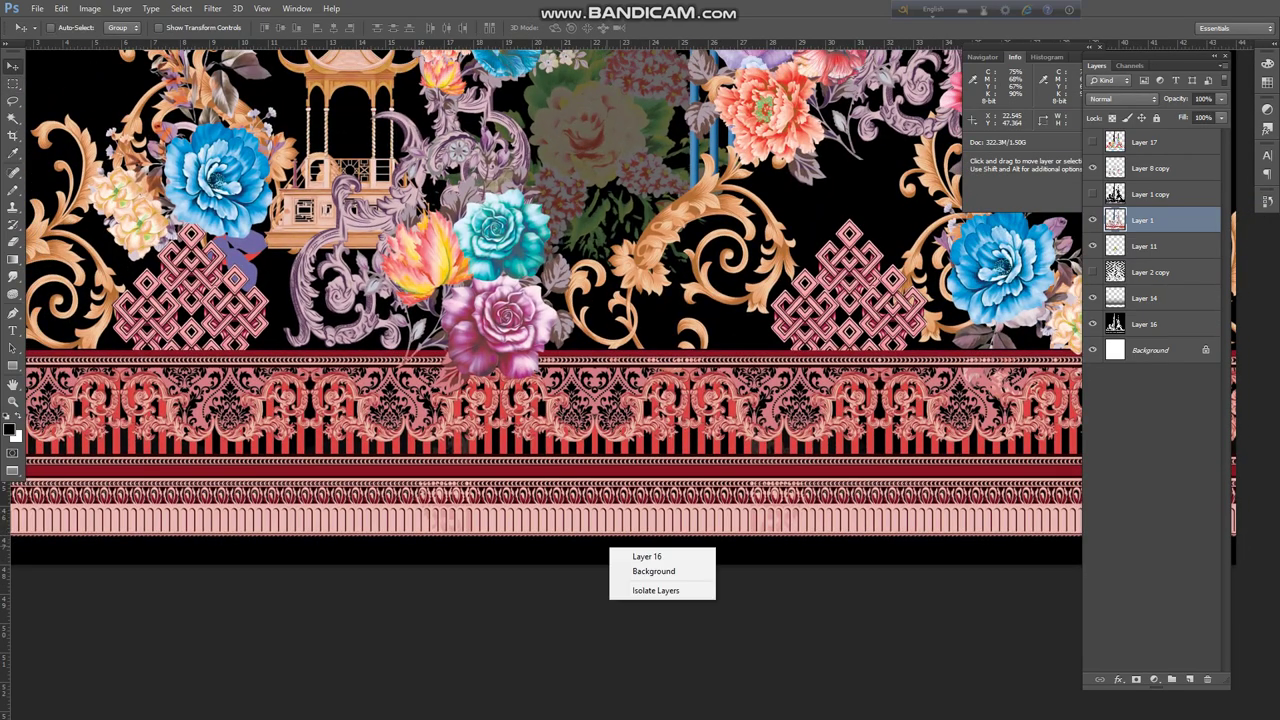
left_click(647, 556)
key("ctrl+0")
key("m")
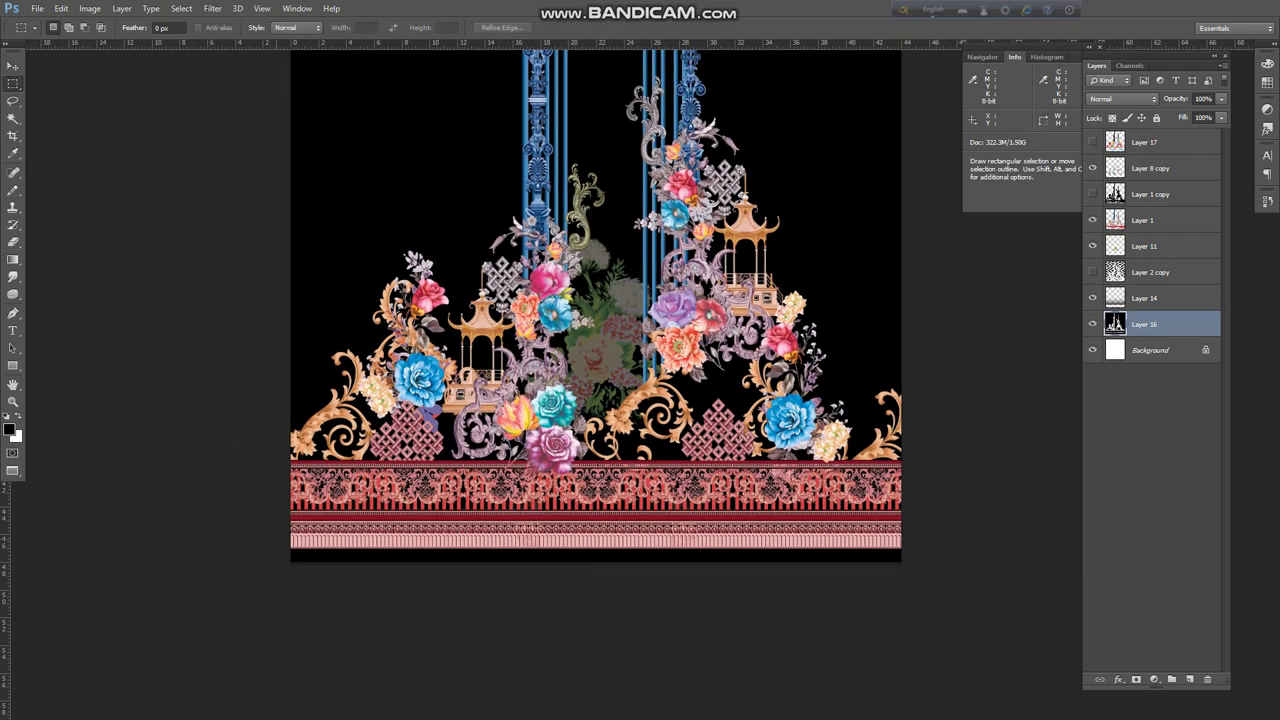
left_click_drag(272, 537, 960, 602)
left_click_drag(625, 558, 733, 602)
scroll(570, 325, "down", 4)
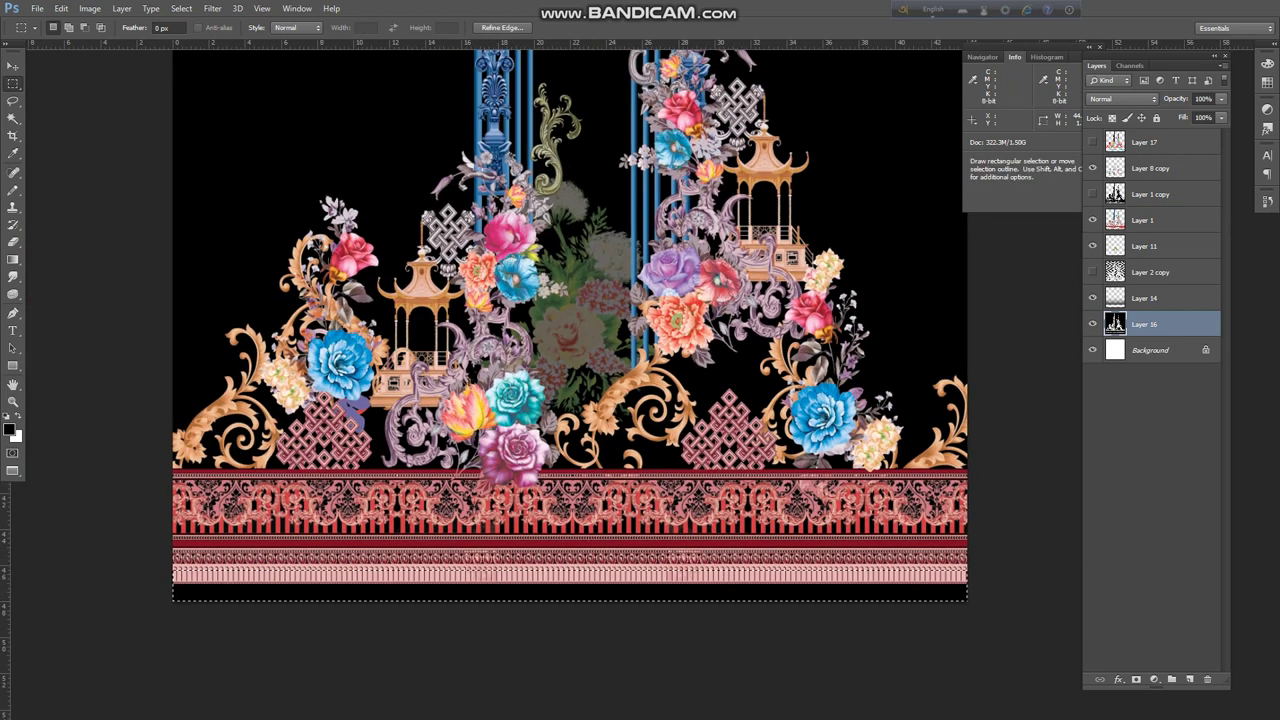
key("Delete")
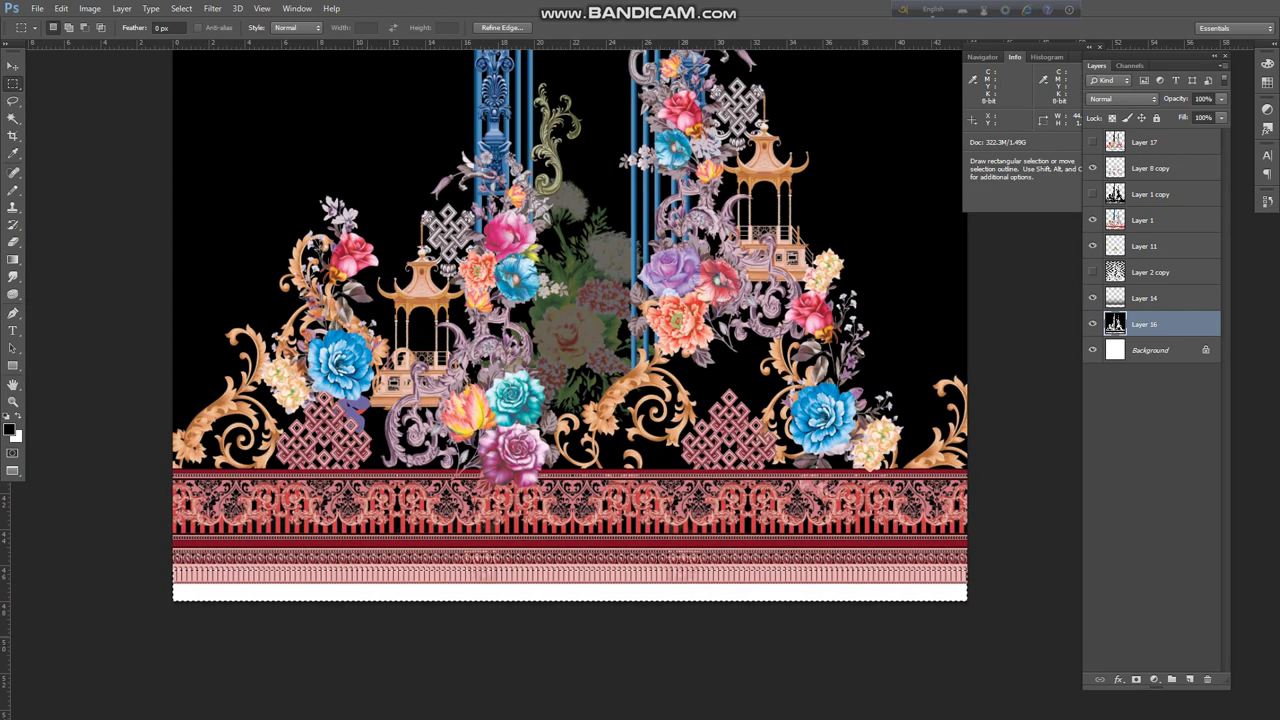
Create a new layer above Layer 16 and fill the selected strip below the lower border with bright pinkish red (#ff004b).
scroll(443, 590, "up", 2)
left_click(1190, 679)
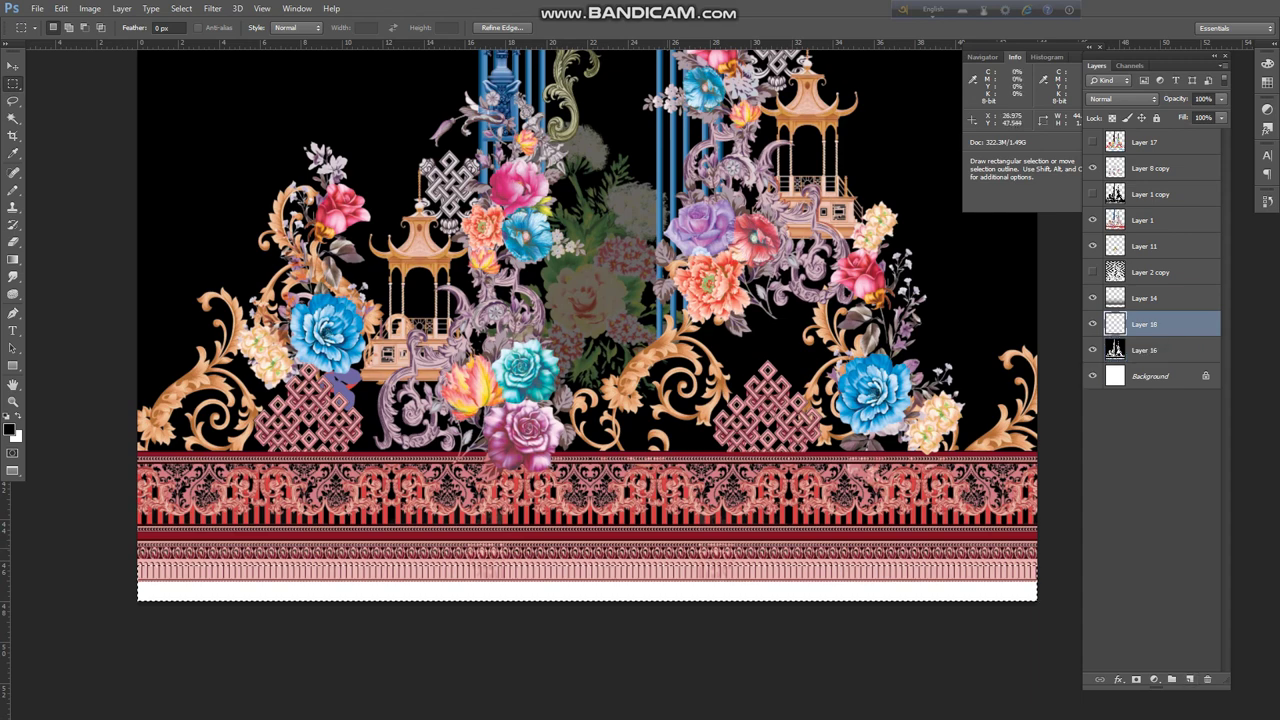
left_click(11, 429)
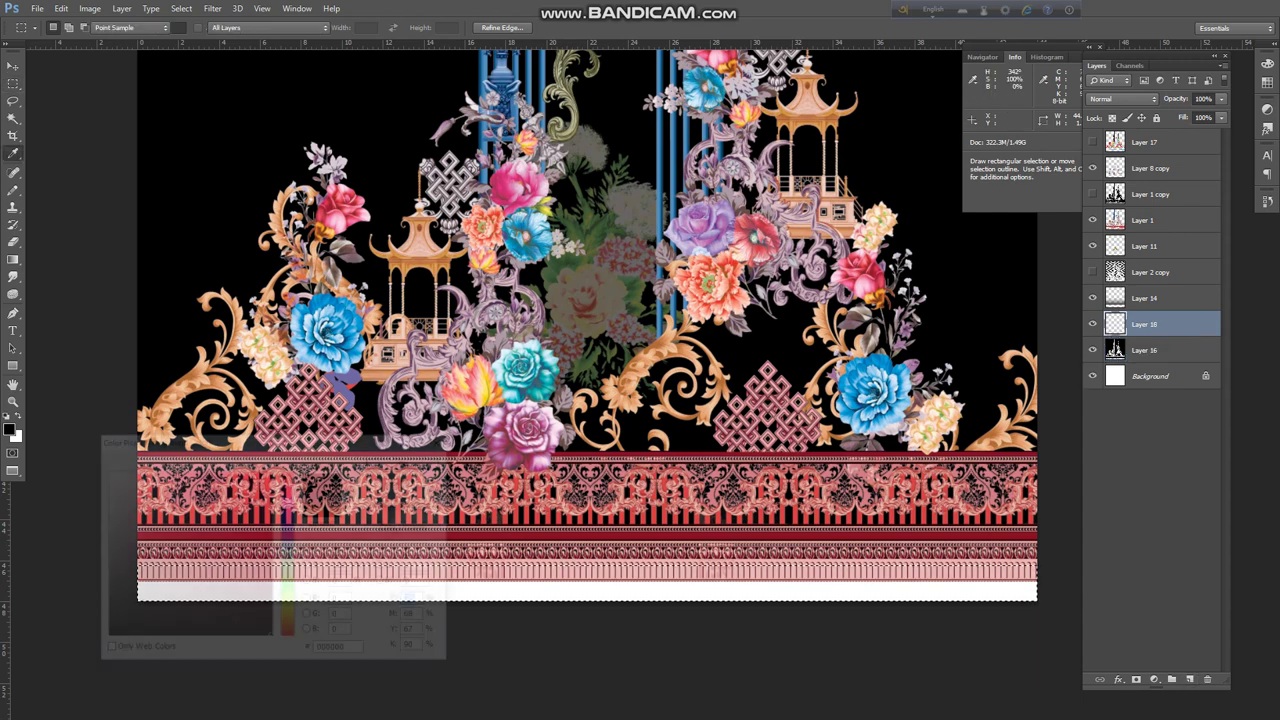
left_click(272, 470)
key("Return")
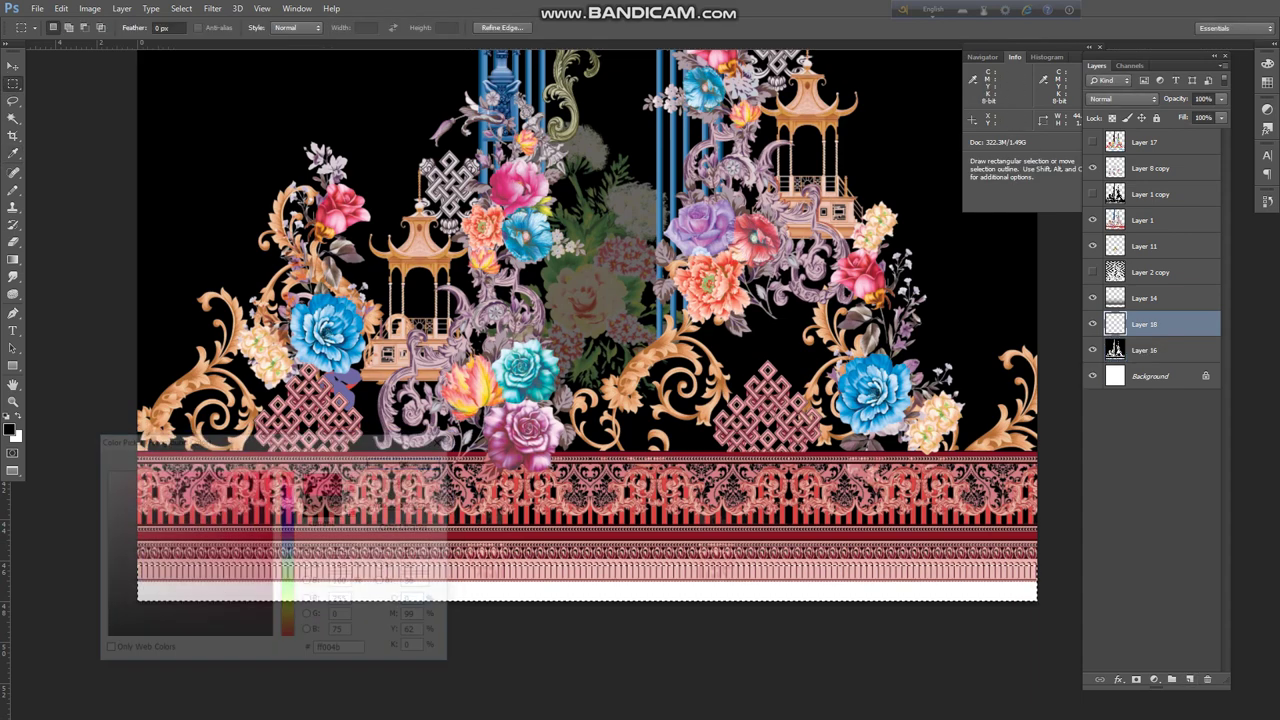
key("alt+BackSpace")
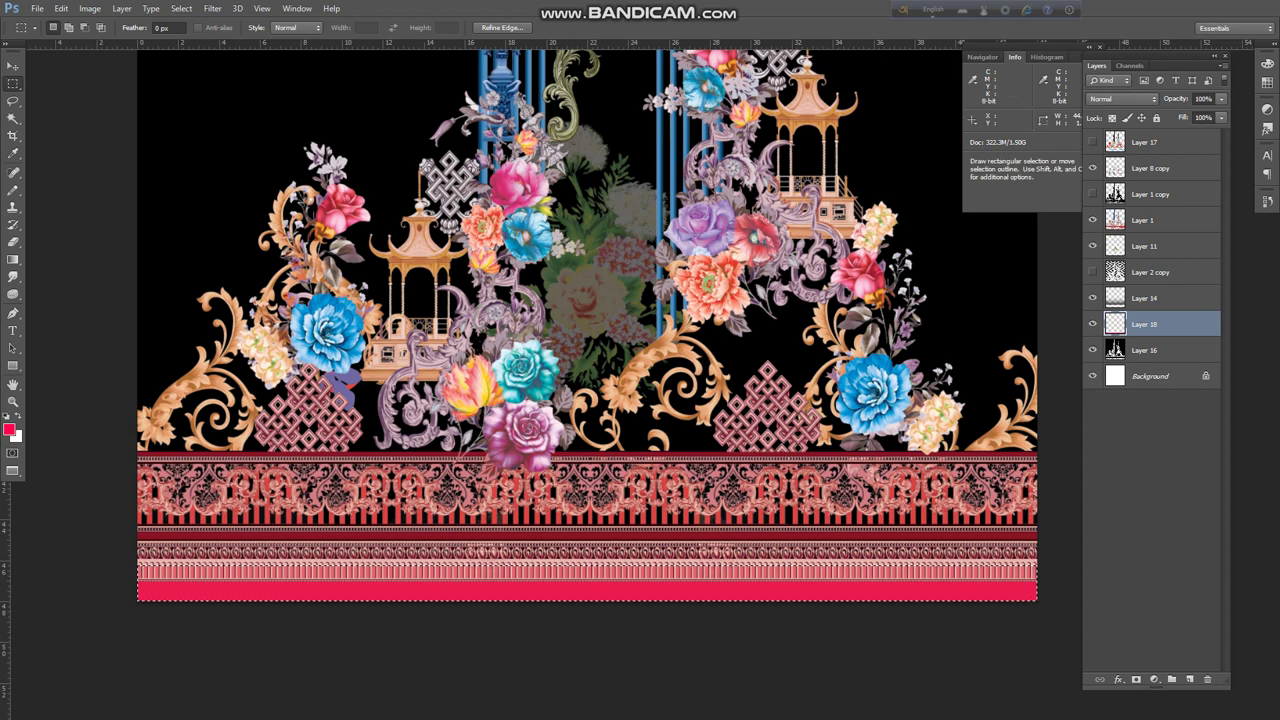
Refill the strip below the border with dark blue (#003974) and clear the selection.
left_click(10, 429)
left_click(289, 540)
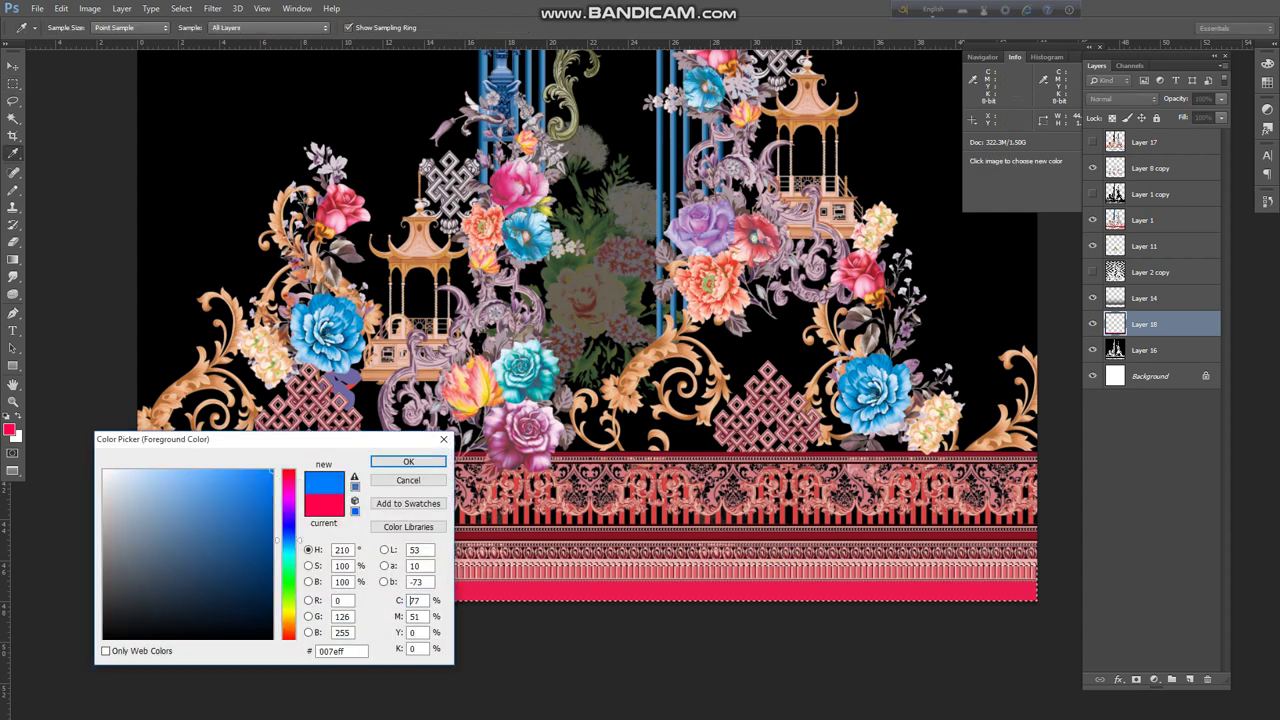
left_click_drag(272, 474, 272, 557)
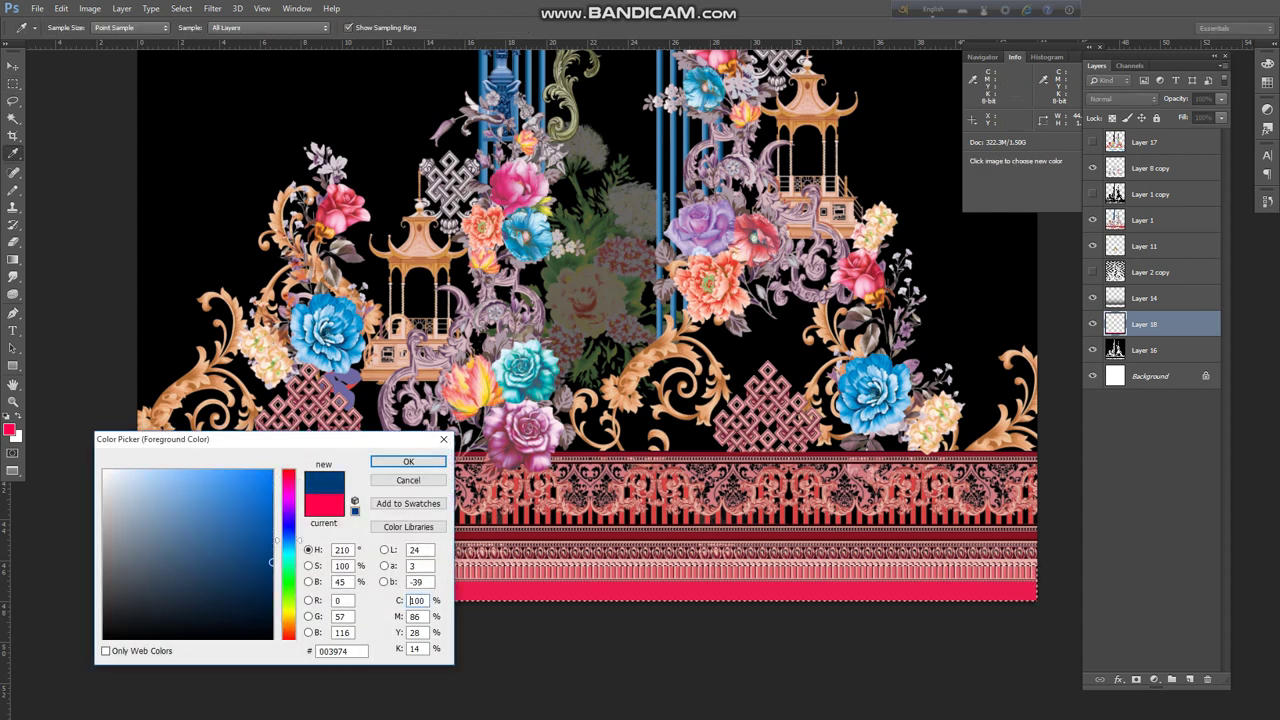
key("Return")
key("alt+BackSpace")
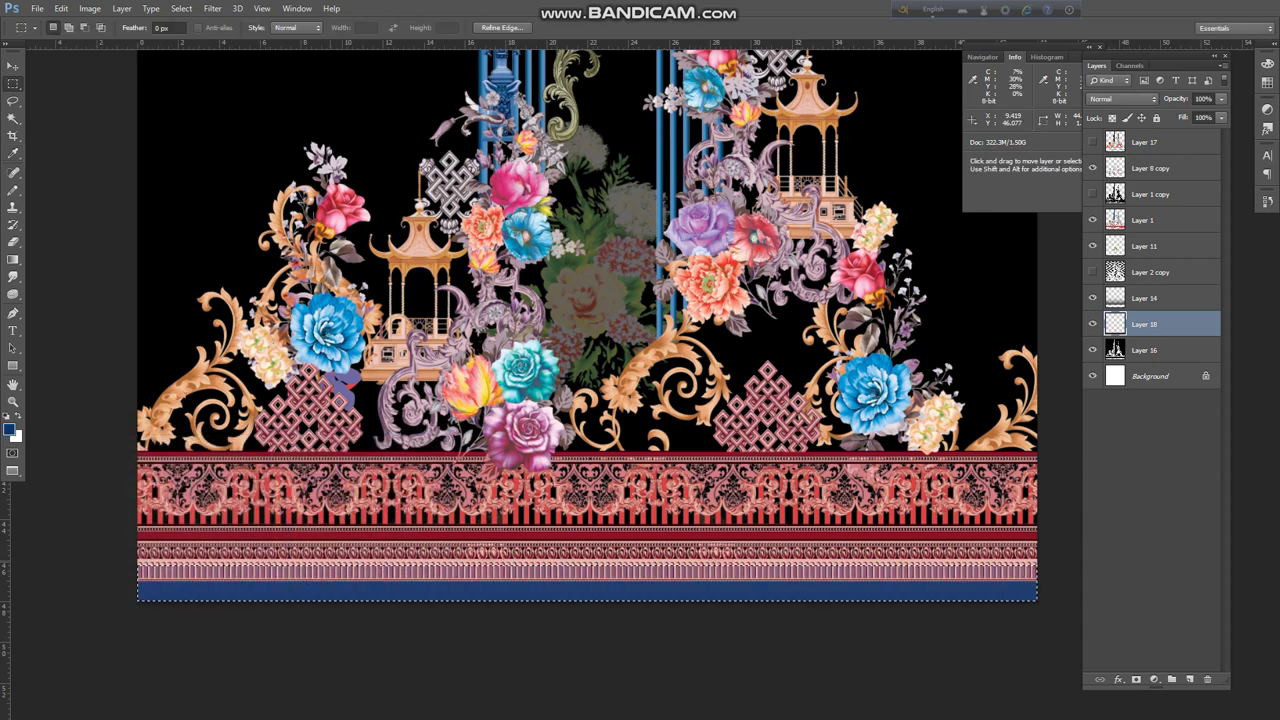
left_click_drag(522, 588, 430, 580)
left_click_drag(534, 481, 562, 476)
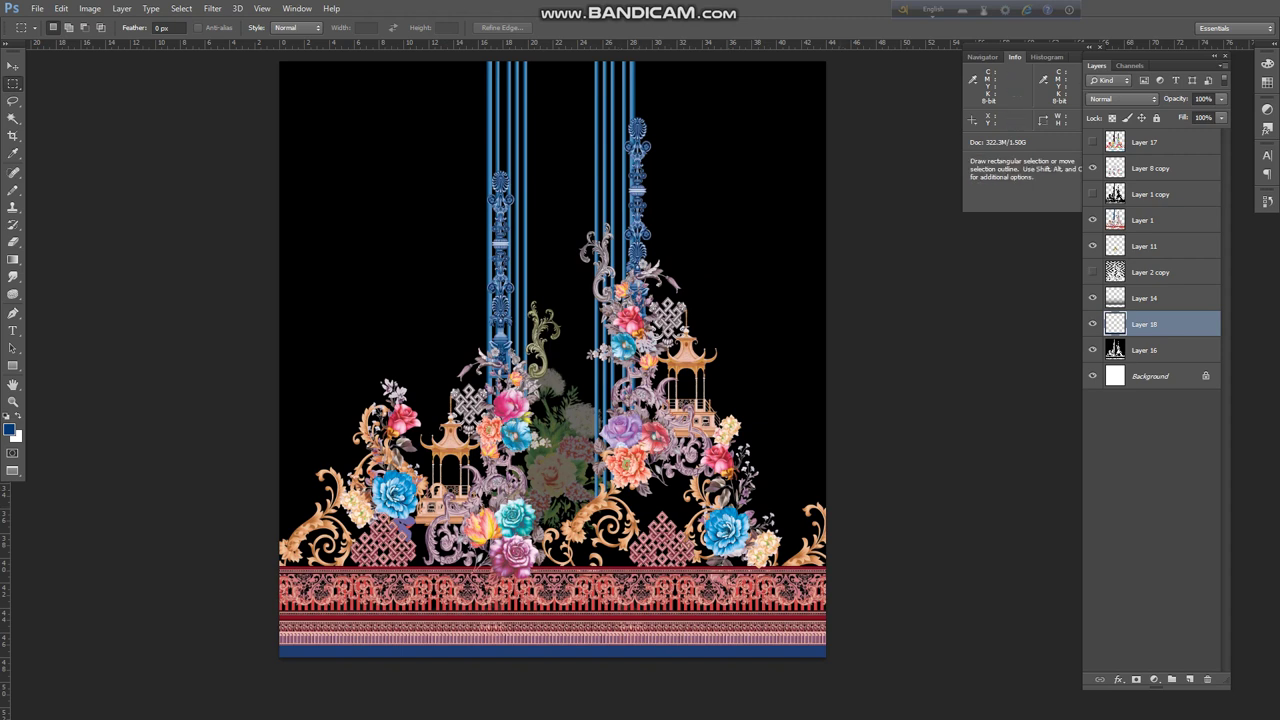
Show Layer 2 copy, load its diamond pattern as a selection, and make Layer 16 the active layer.
left_click(562, 474, "ctrl")
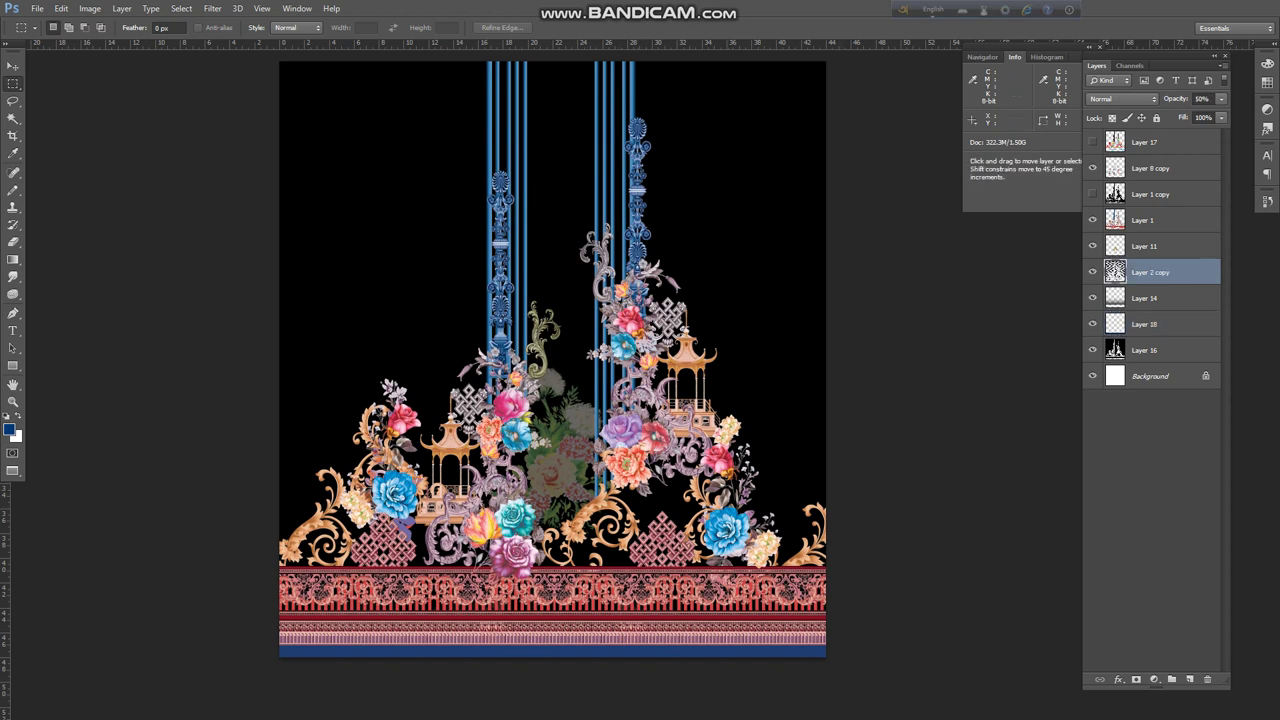
left_click(1115, 272, "ctrl")
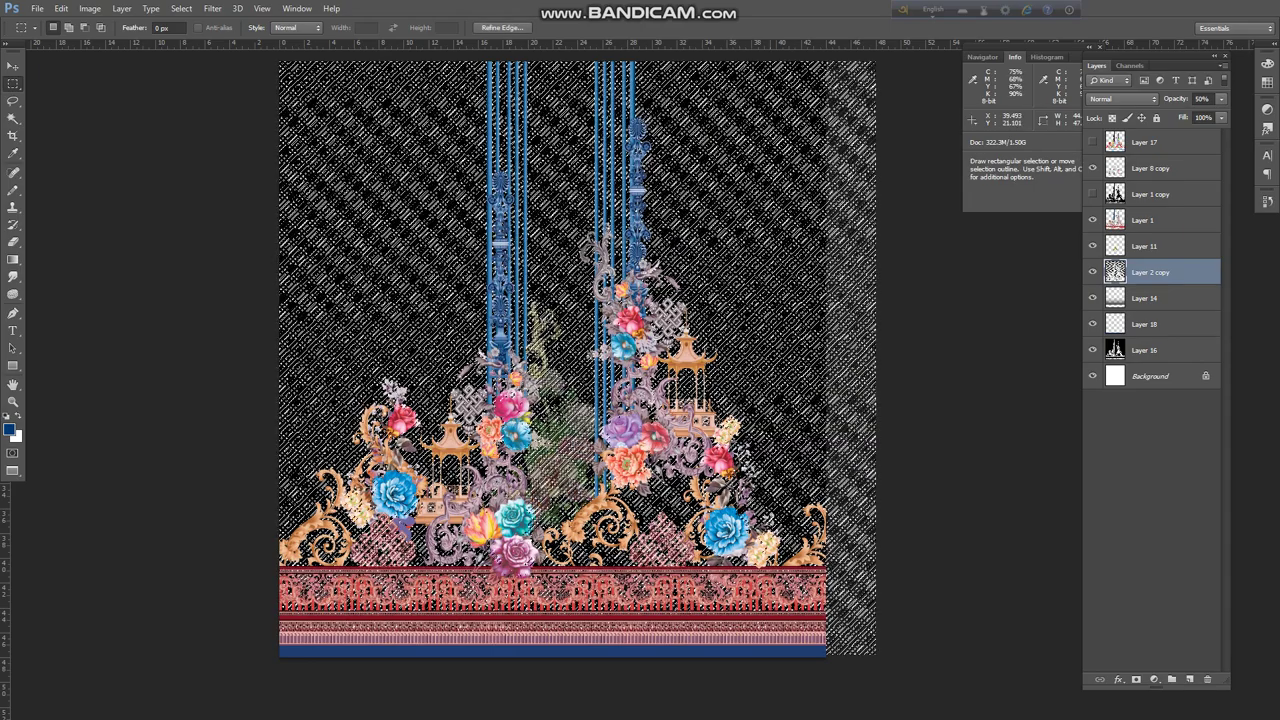
left_click_drag(772, 284, 868, 284)
left_click_drag(528, 325, 541, 295)
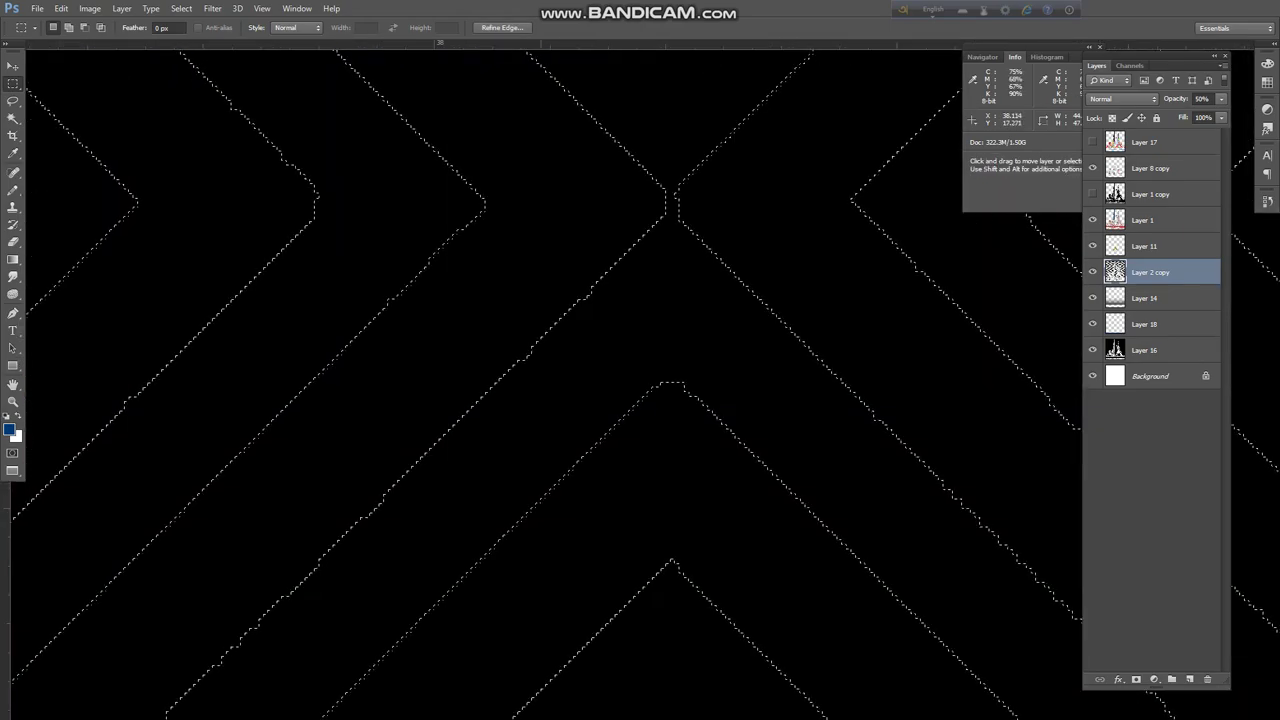
scroll(569, 310, "up", 1)
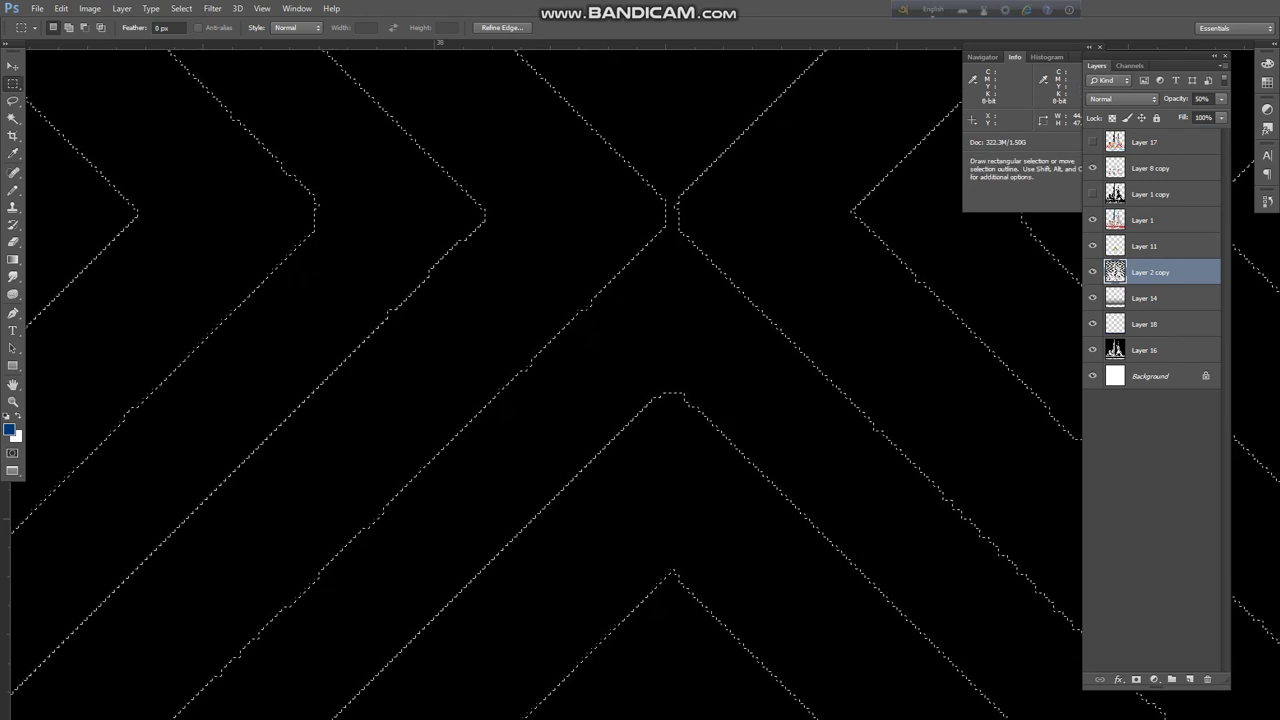
left_click(1146, 350)
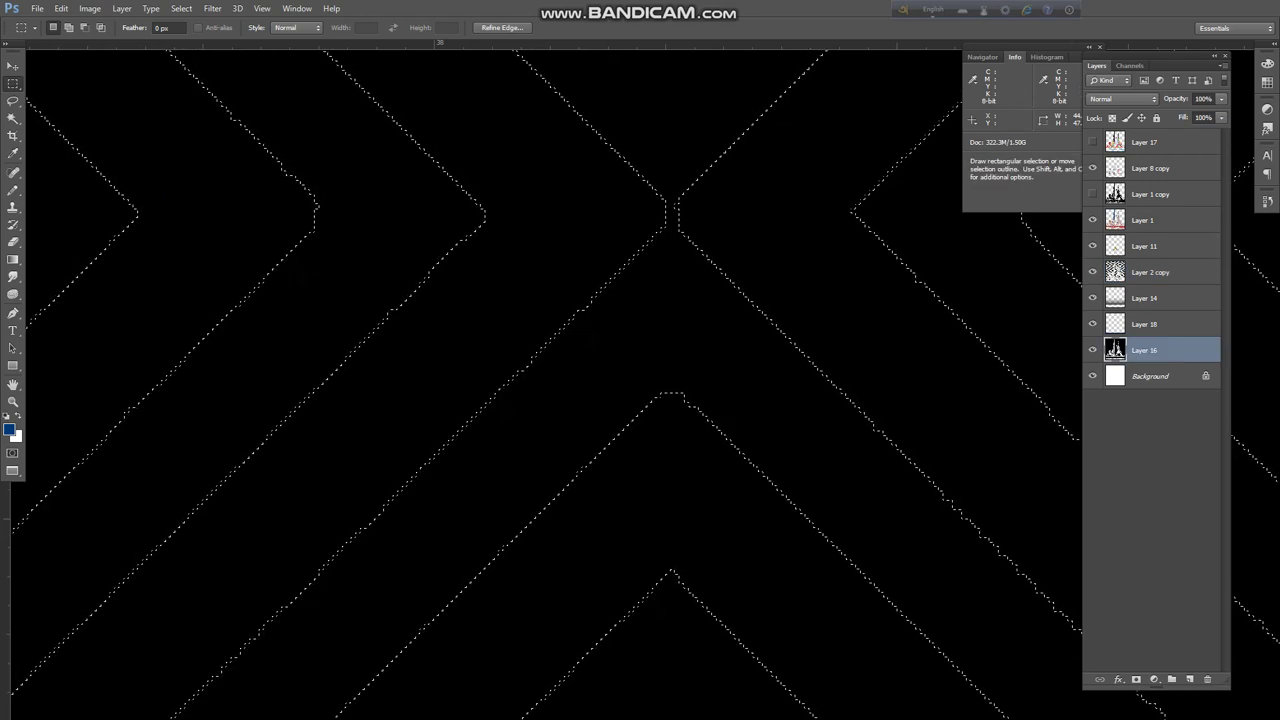
Fill the selected diamond pattern on Layer 16 with dark grey (#3d3d3d) and deselect.
left_click(9, 429)
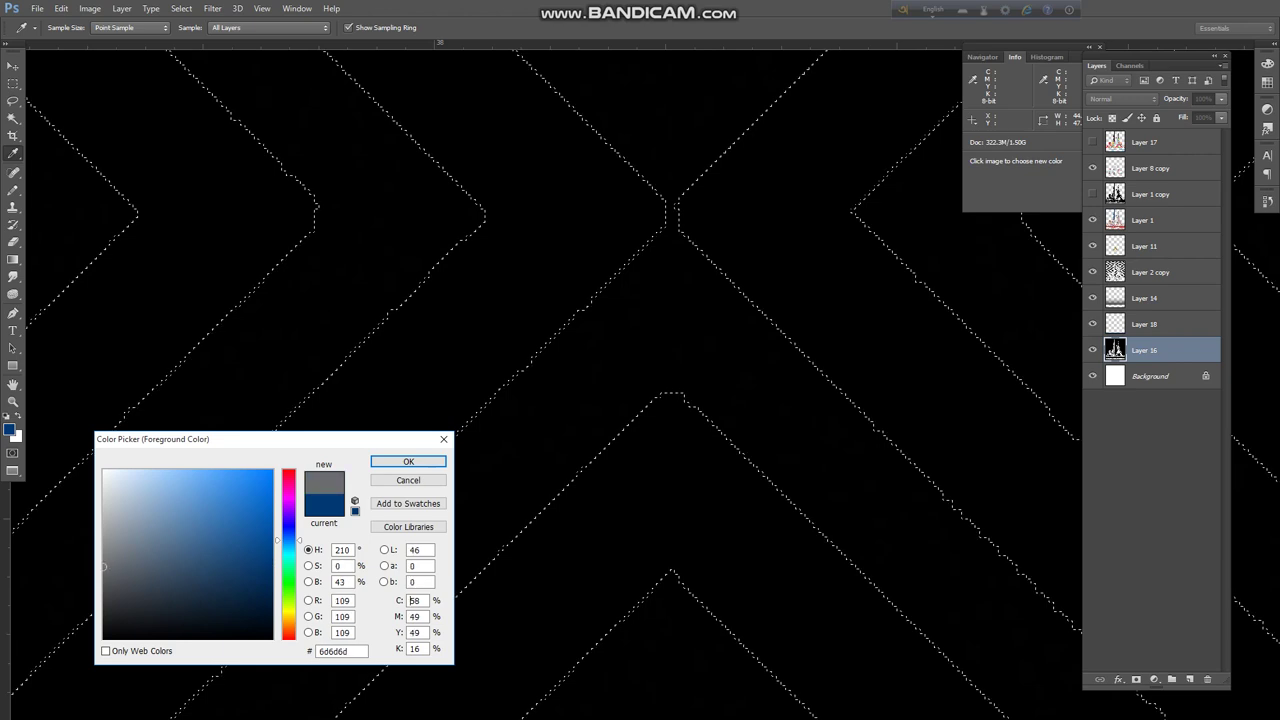
left_click_drag(103, 601, 104, 606)
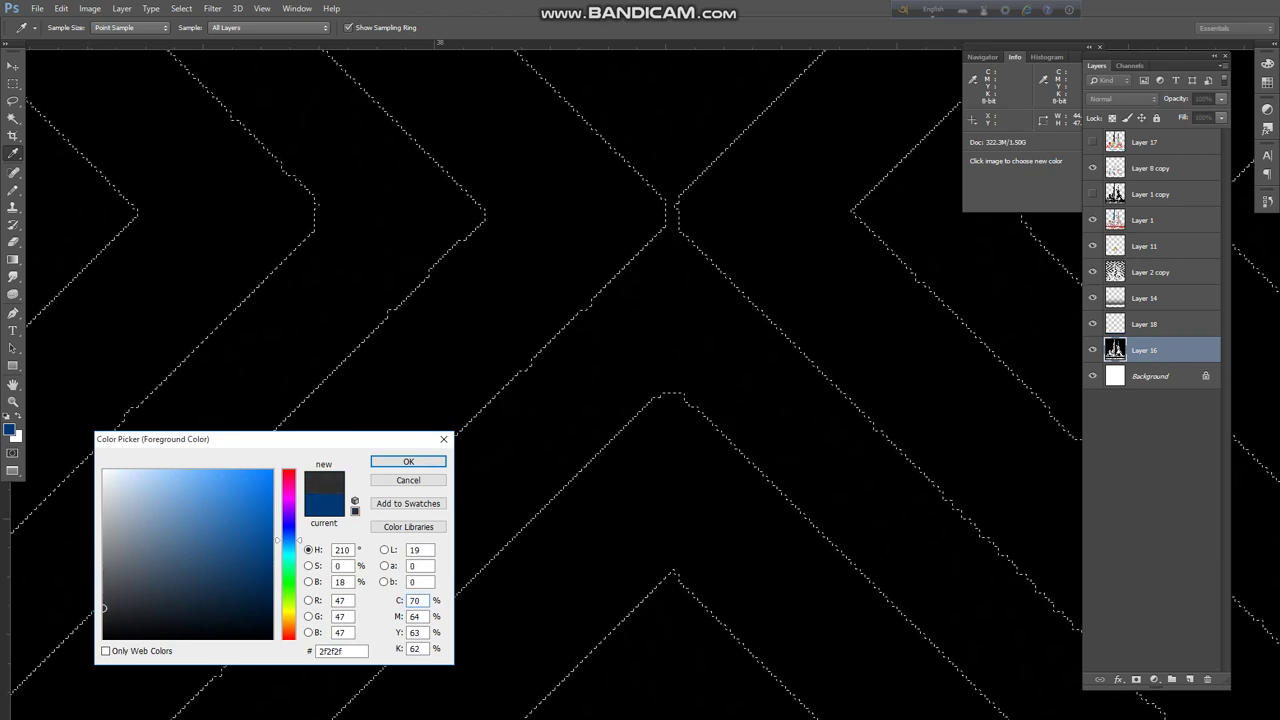
key("Return")
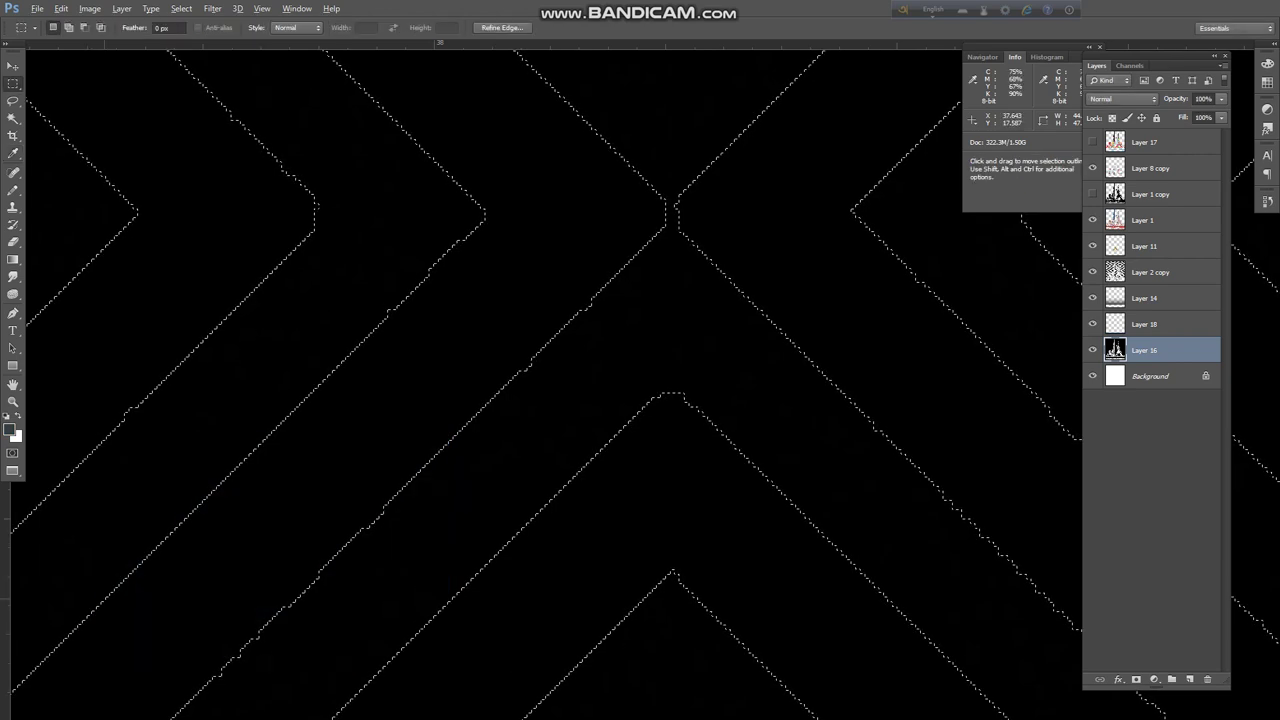
key("alt+BackSpace")
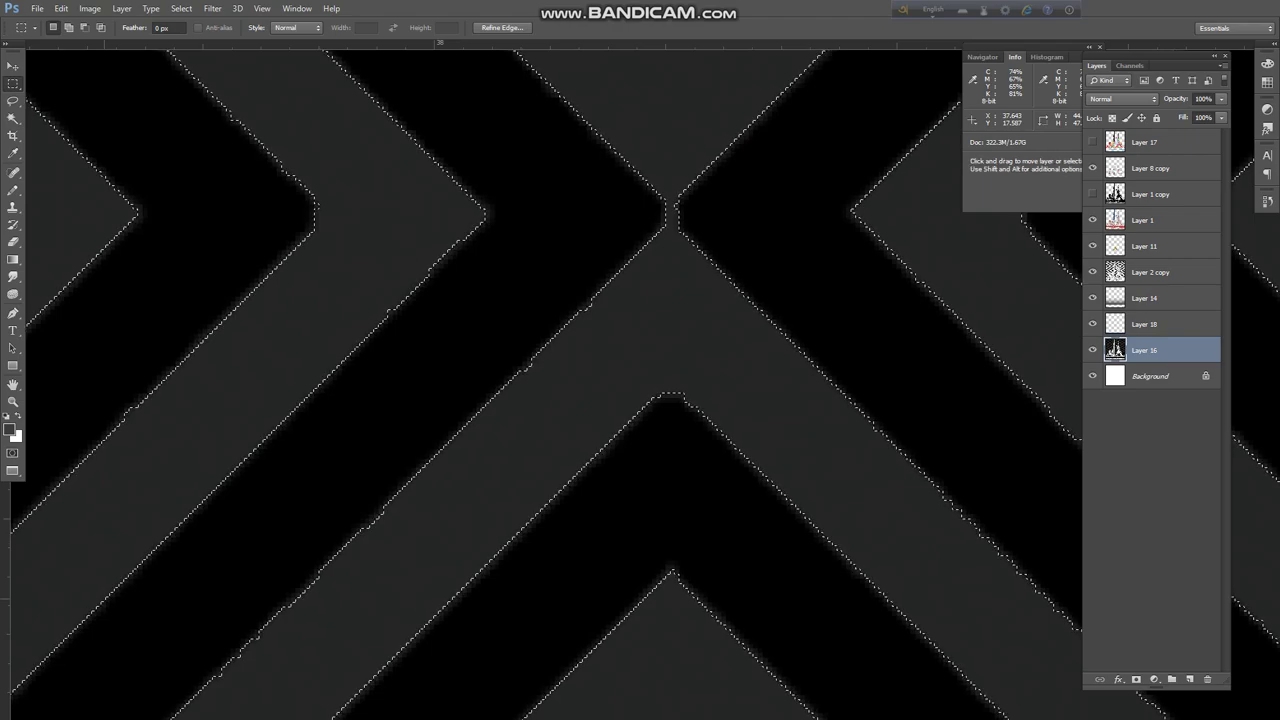
key("ctrl+d")
key("ctrl+minus")
key("ctrl+minus")
key("ctrl+minus")
key("ctrl+minus")
key("ctrl+minus")
key("ctrl+minus")
key("ctrl+minus")
key("ctrl+minus")
key("ctrl+minus")
key("ctrl+minus")
key("ctrl+minus")
key("ctrl+minus")
key("ctrl+minus")
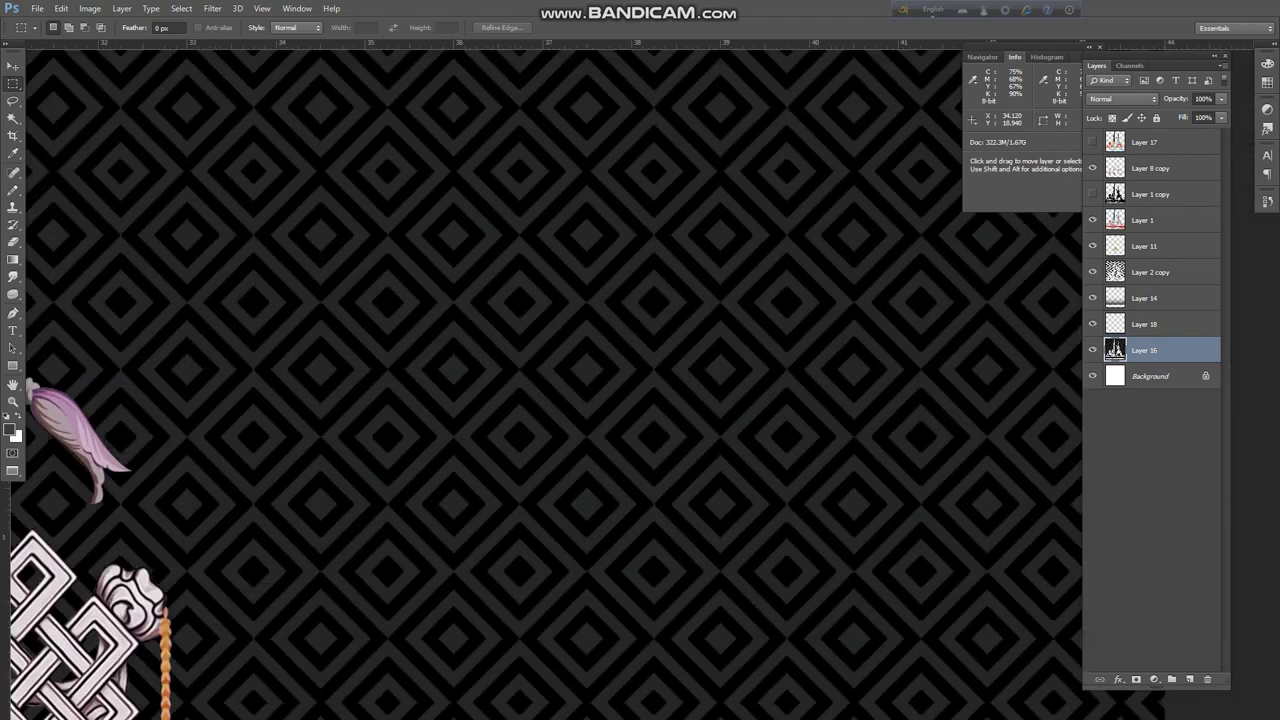
key("ctrl+minus")
key("ctrl+minus")
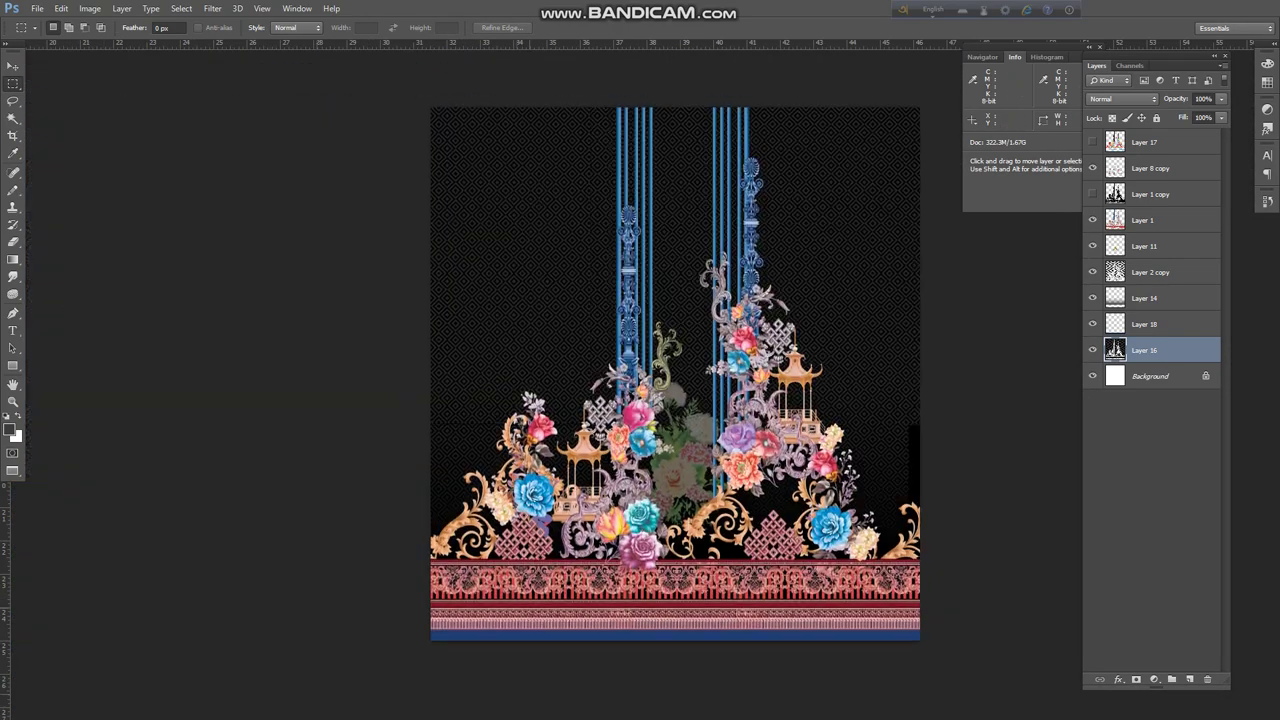
Restore the diamond pattern selection, refill it on Layer 16 with a darker near-black grey, and deselect.
left_click(843, 355, "ctrl")
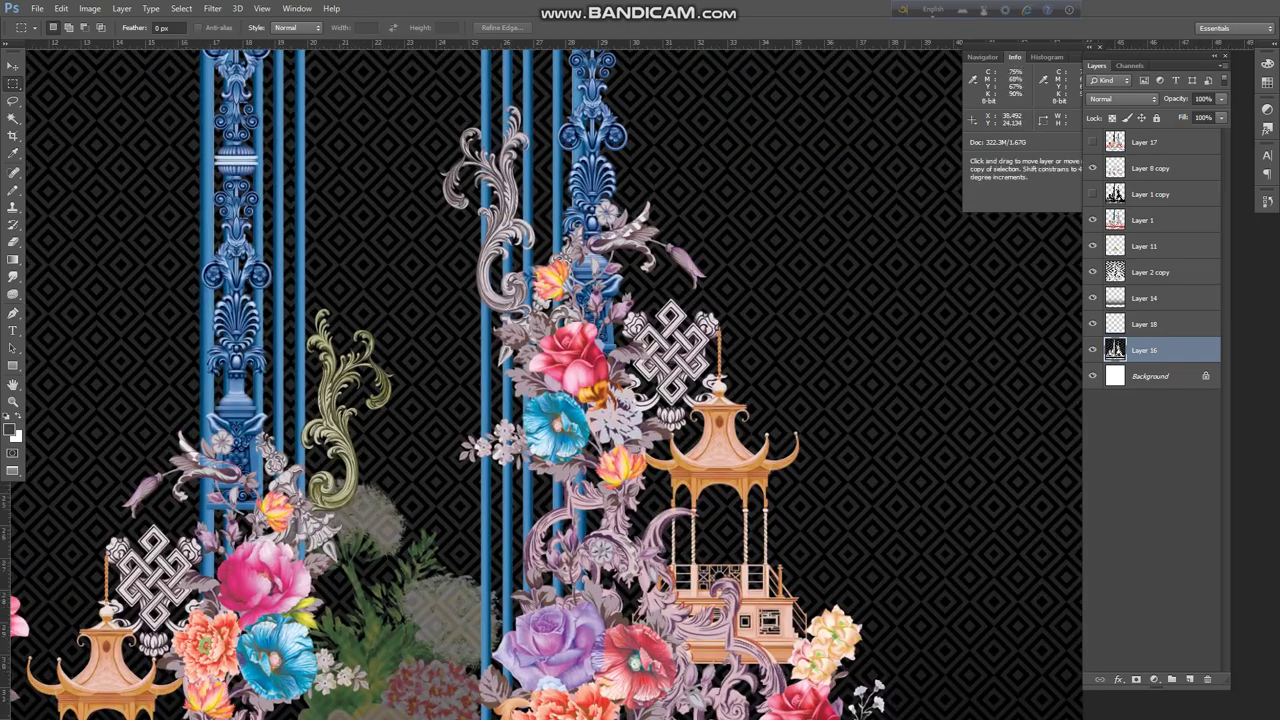
key("ctrl+z")
left_click(843, 345, "ctrl")
key("i")
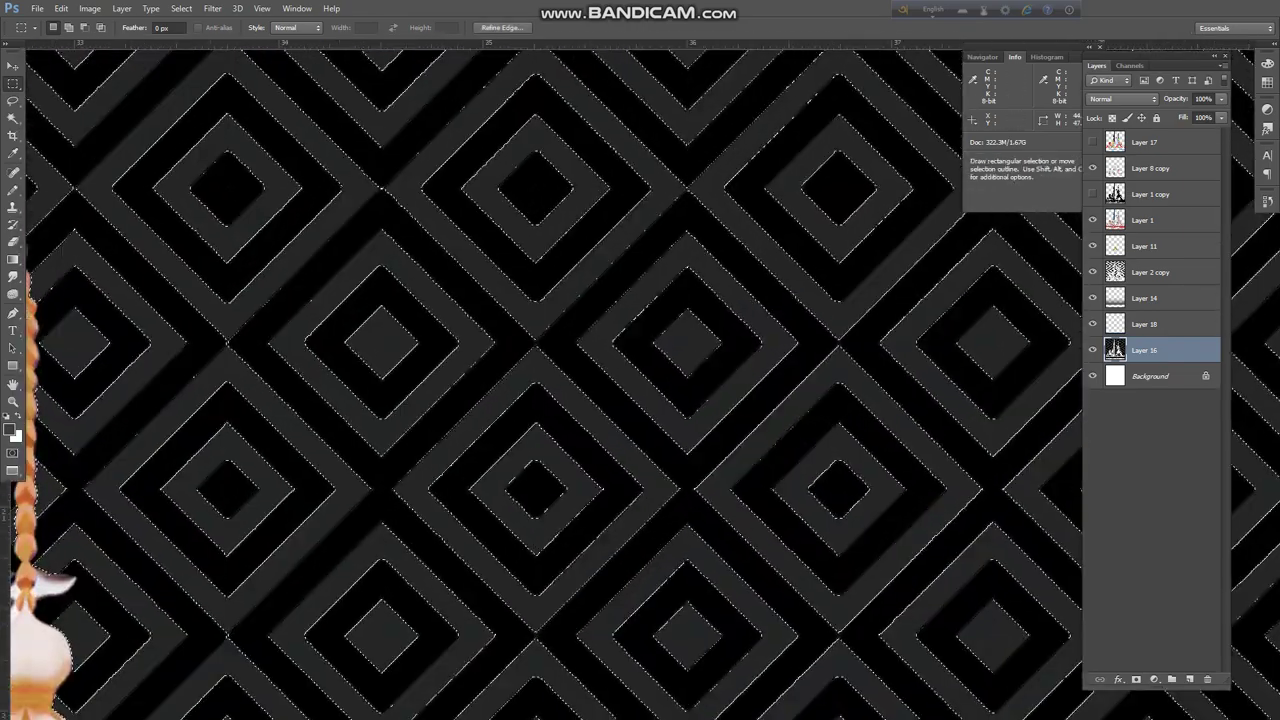
left_click(10, 429)
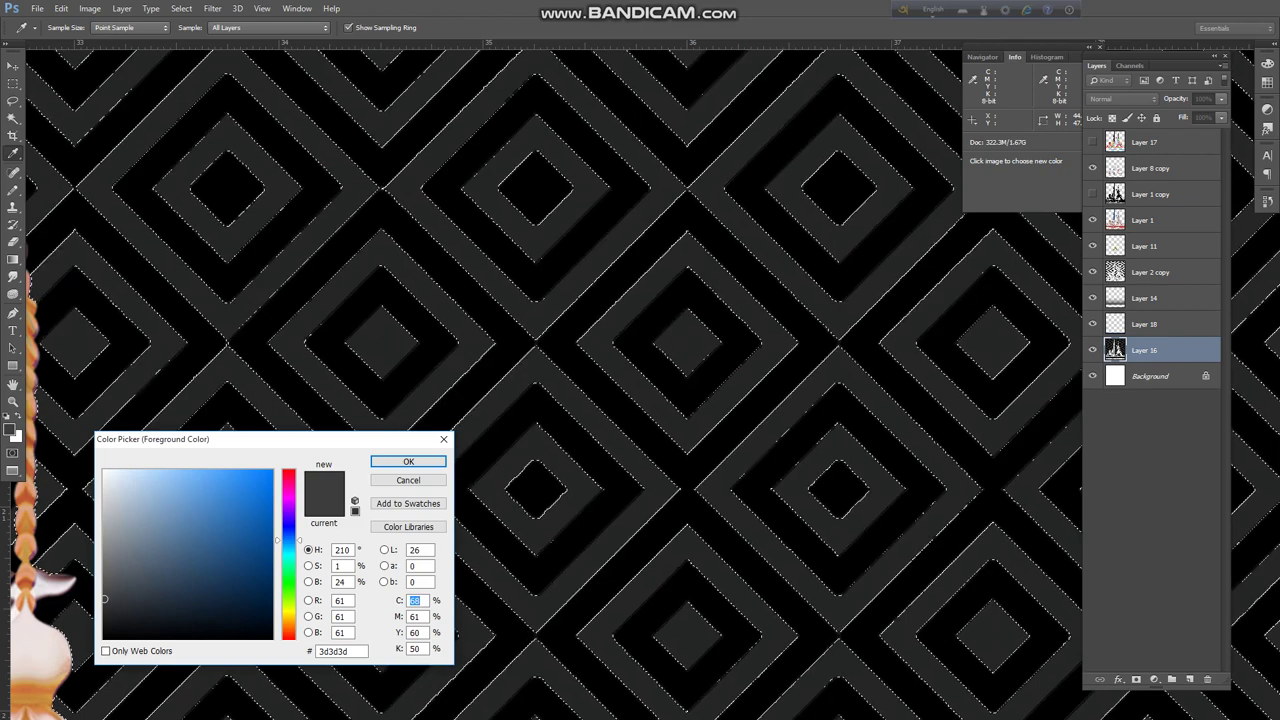
left_click_drag(104, 611, 101, 621)
key("Return")
key("m")
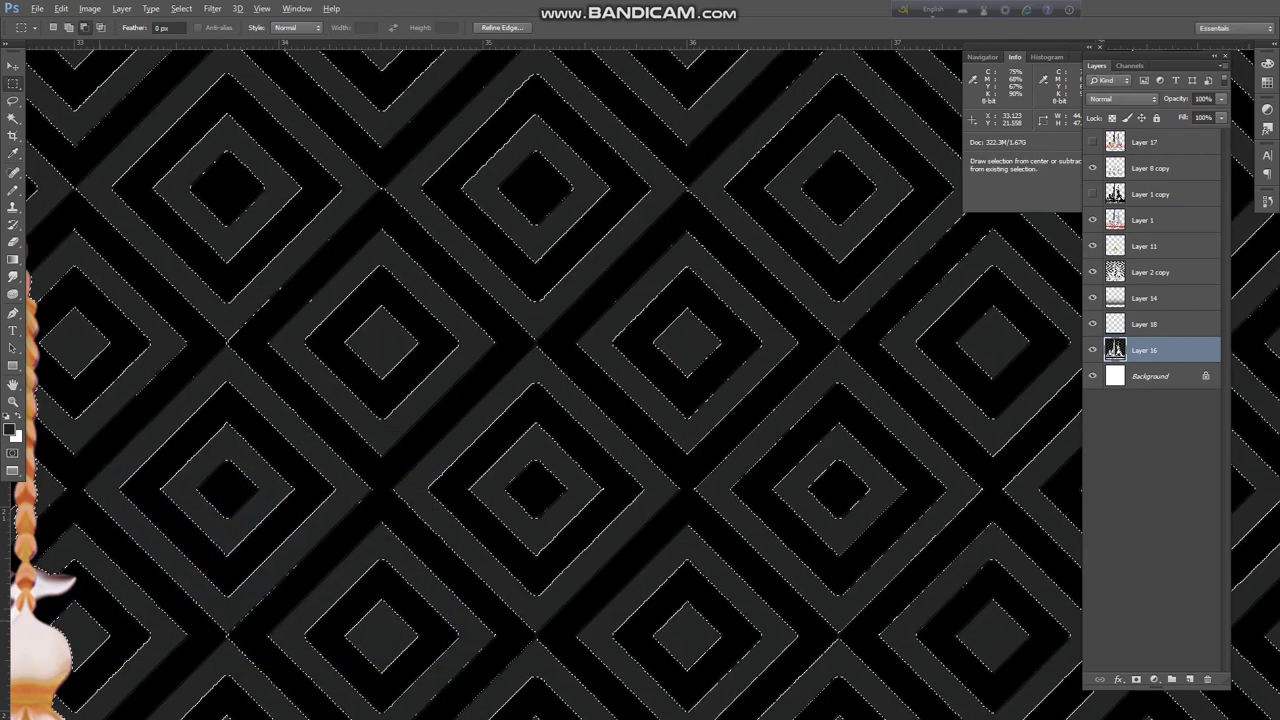
key("alt+BackSpace")
key("ctrl+d")
key("ctrl+minus")
key("ctrl+minus")
key("ctrl+minus")
key("ctrl+minus")
key("ctrl+minus")
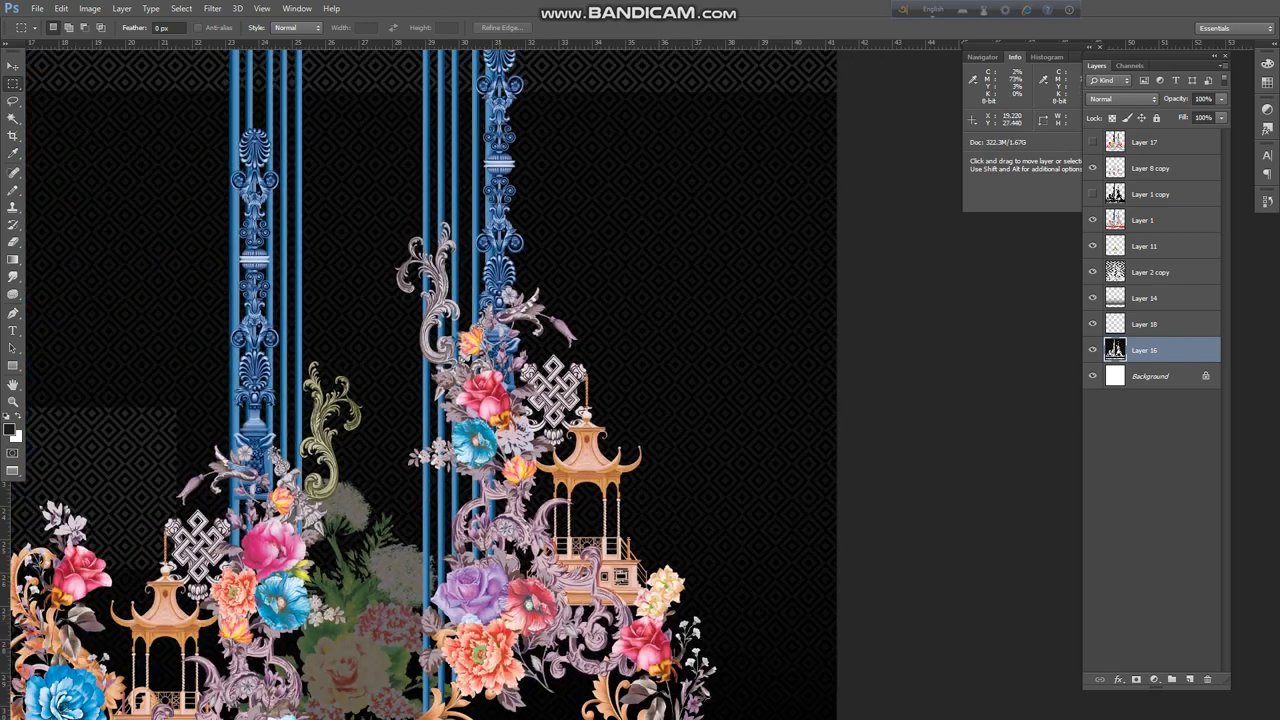
key("ctrl+minus")
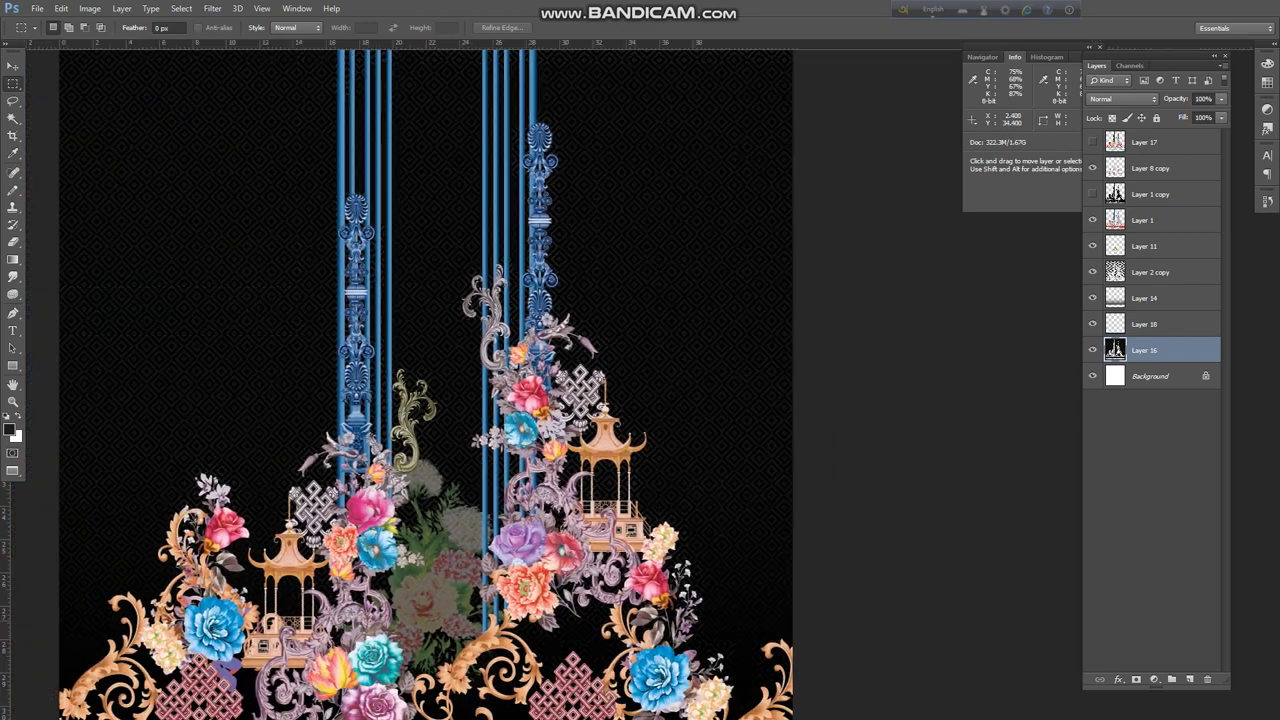
key("ctrl+minus")
left_click_drag(462, 468, 522, 370)
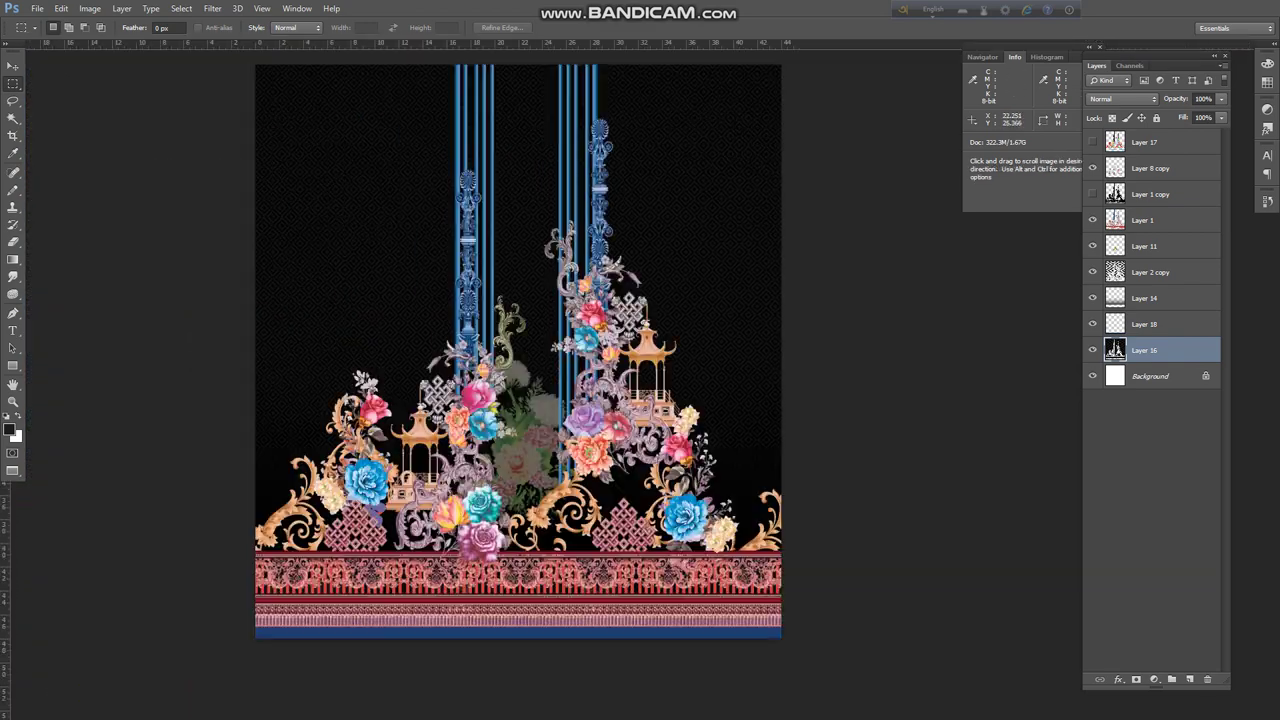
scroll(519, 475, "up", 4)
scroll(519, 475, "down", 1)
Save the design as a layered TIFF named "Fornt 1" in the Final folder with LZW image compression.
key("ctrl+shift+s")
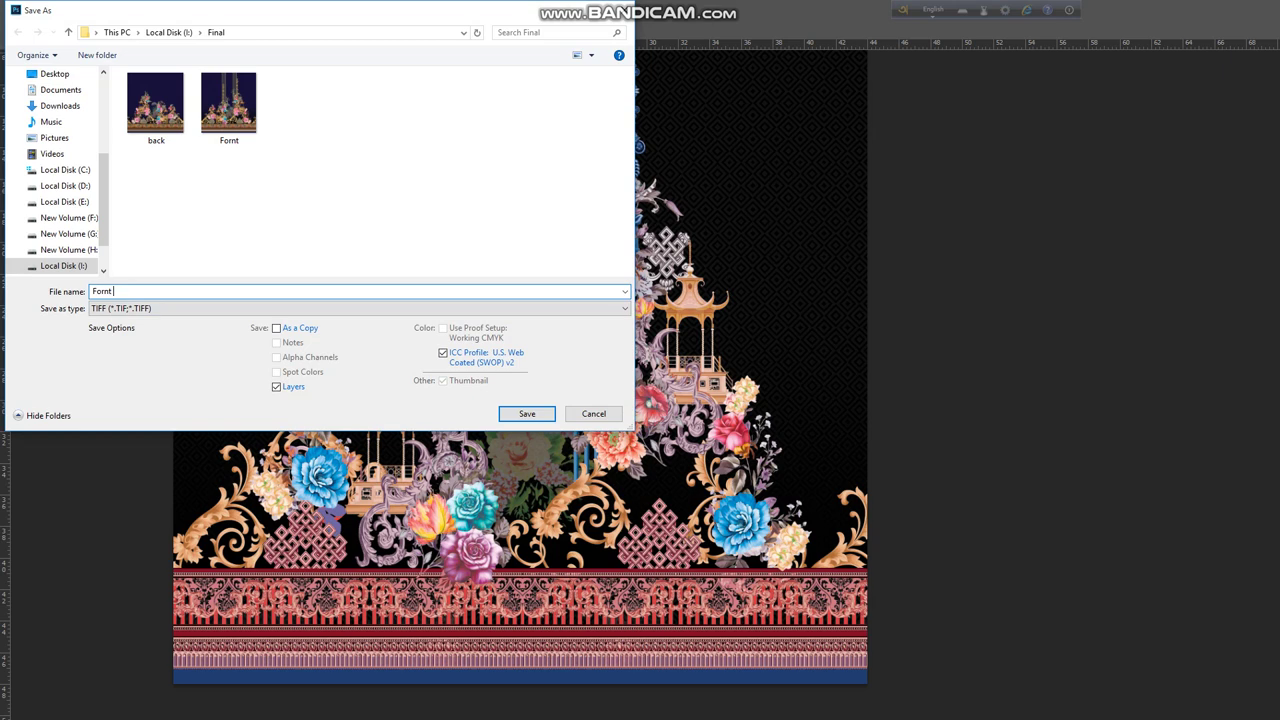
type("1")
key("Return")
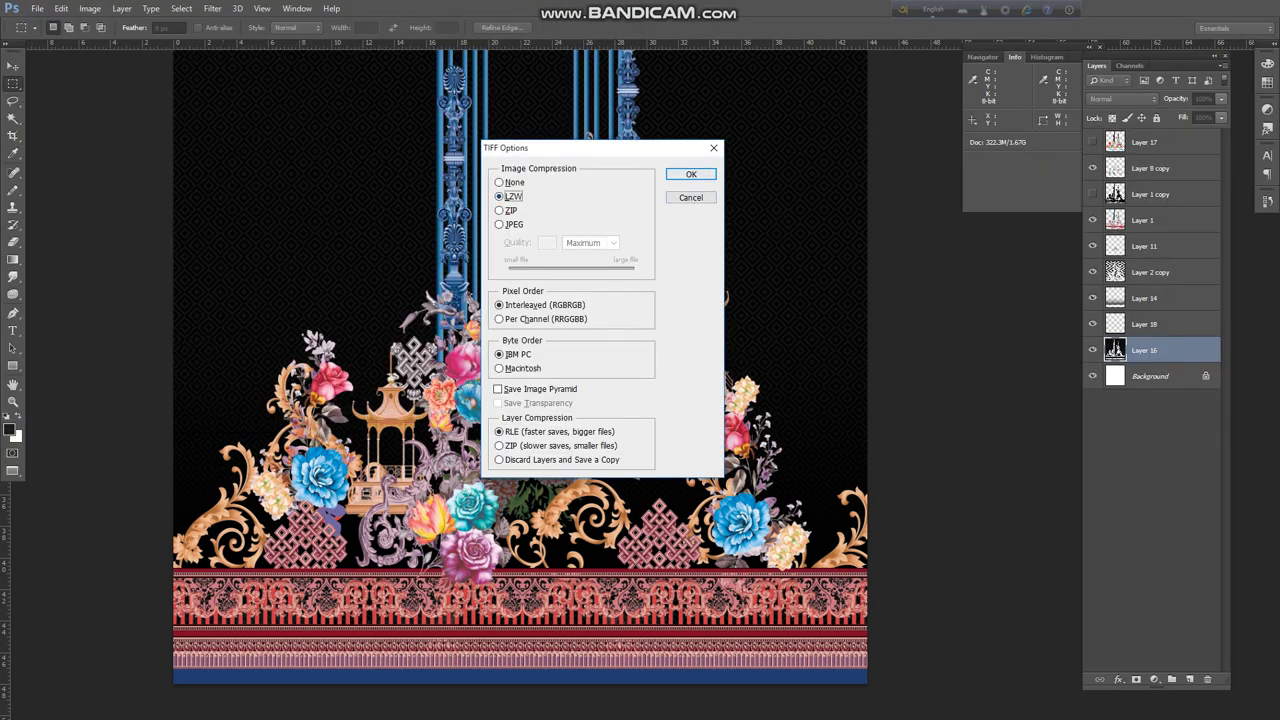
key("Return")
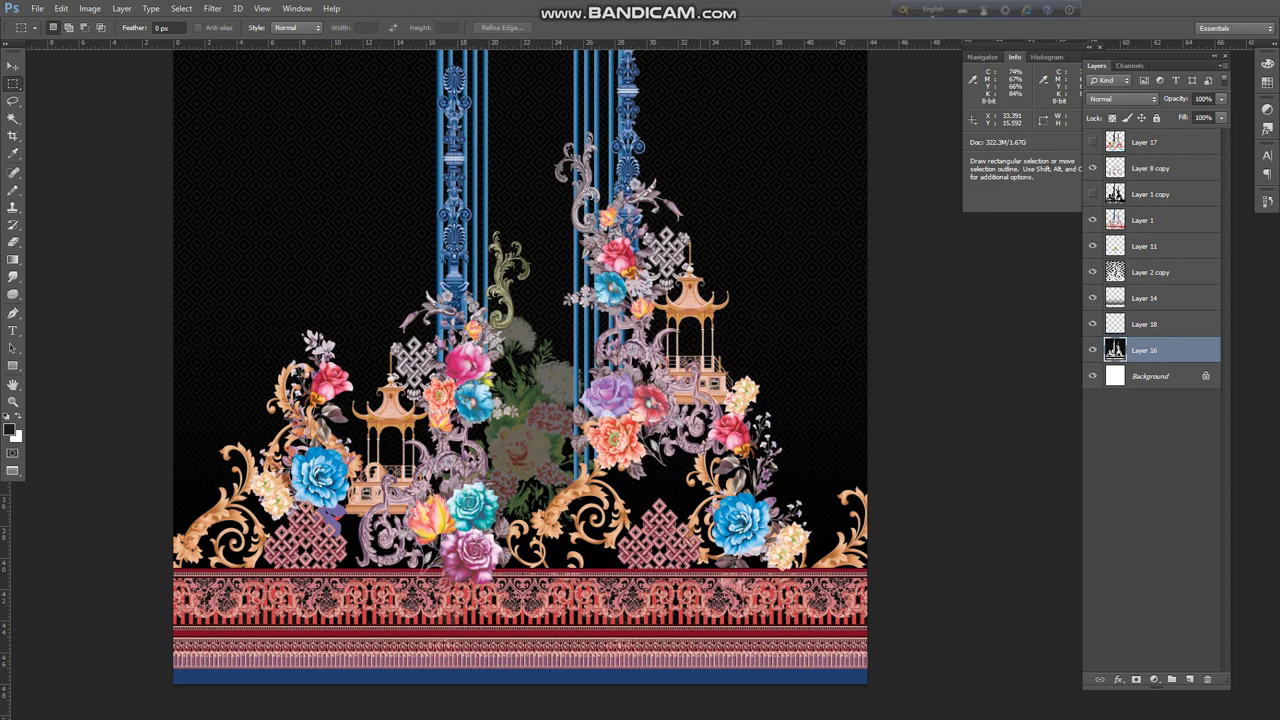
key("f")
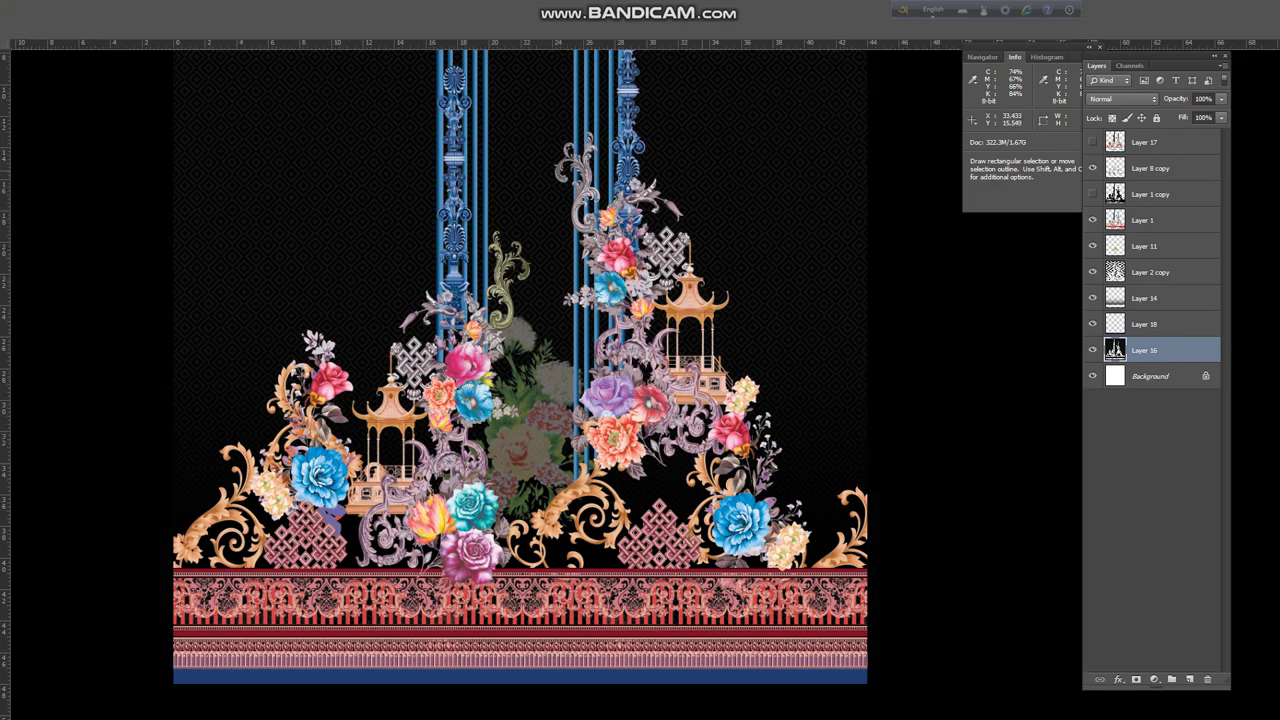
key("f")
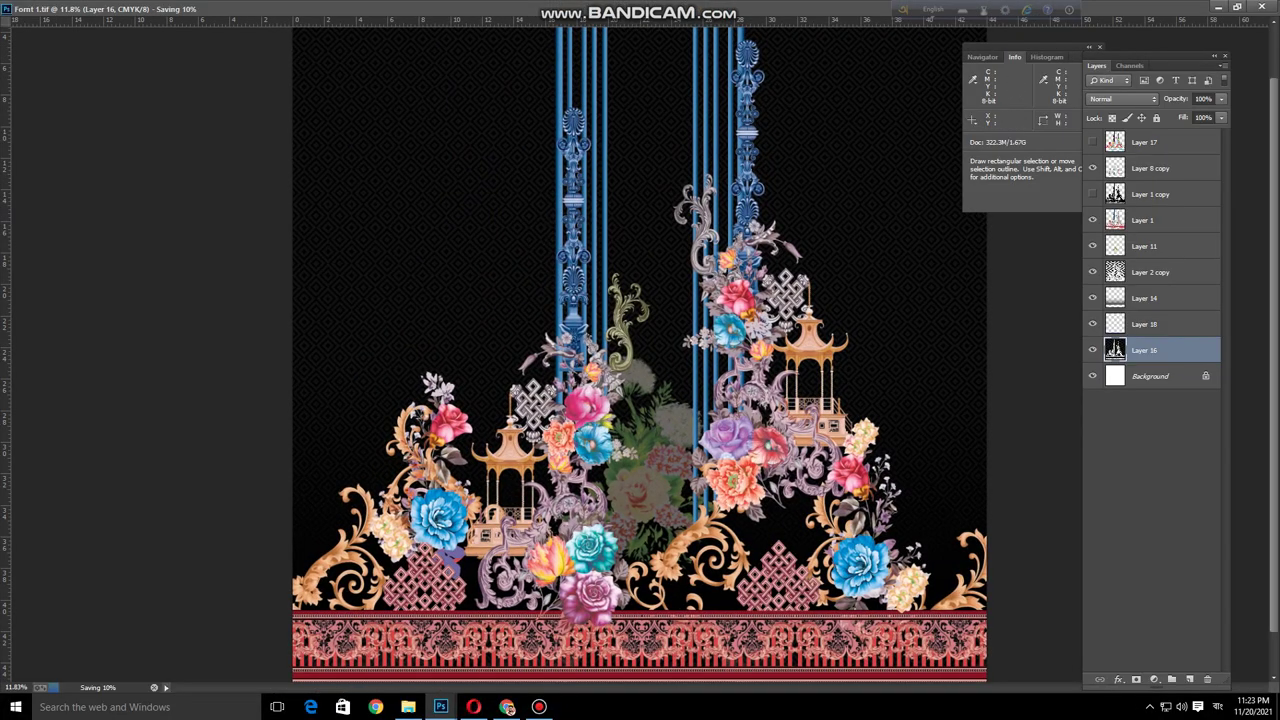
key("f")
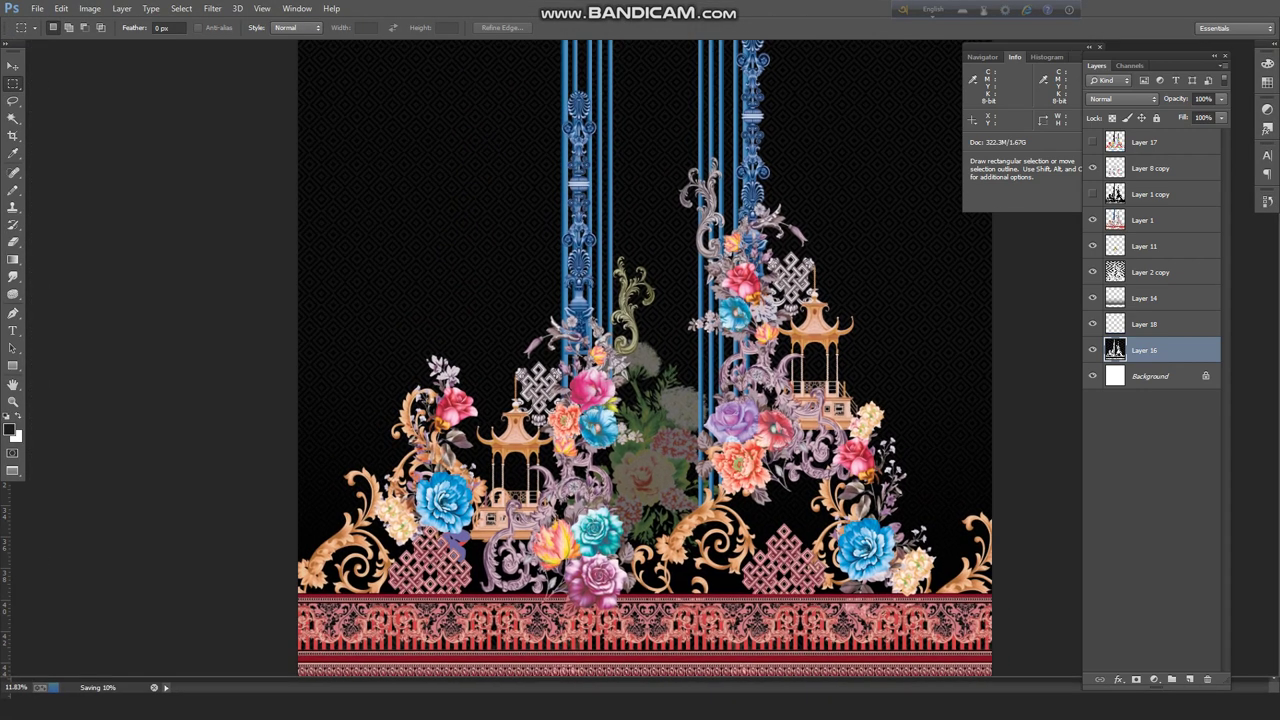
Try to open the original Fornt design from the Final folder.
left_click(37, 9)
left_click(56, 35)
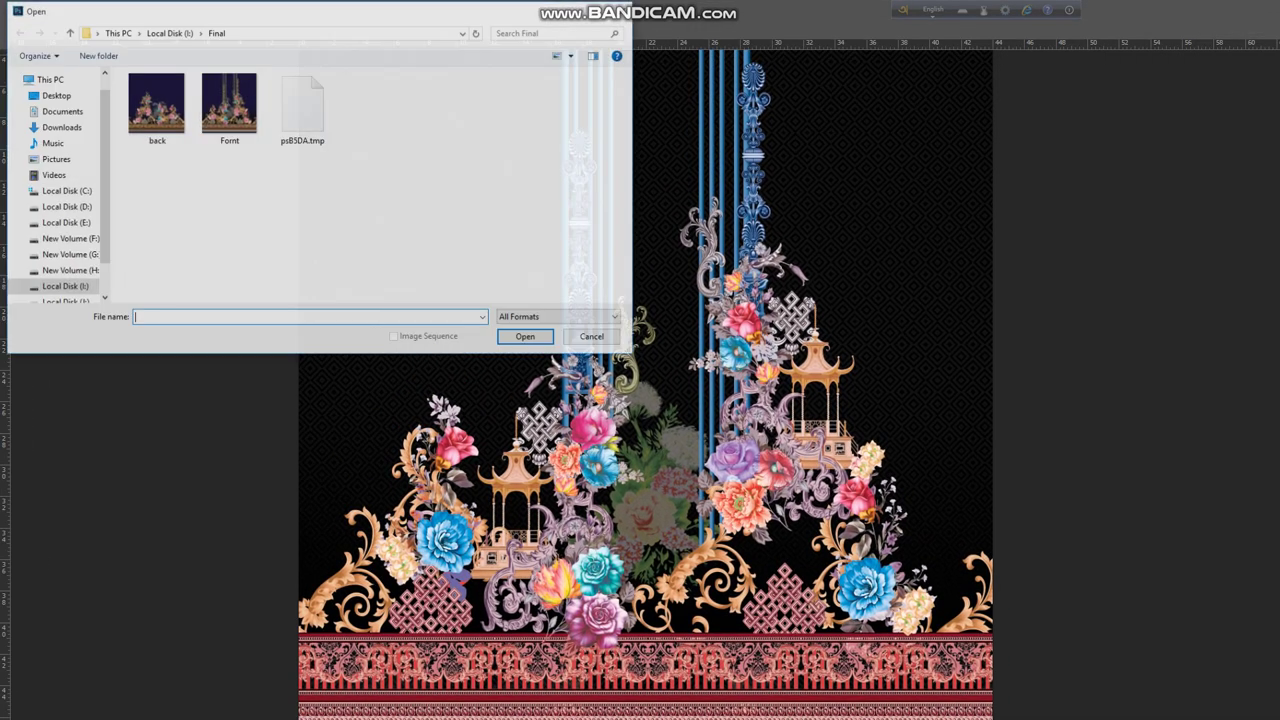
left_click(229, 105)
left_click(526, 337)
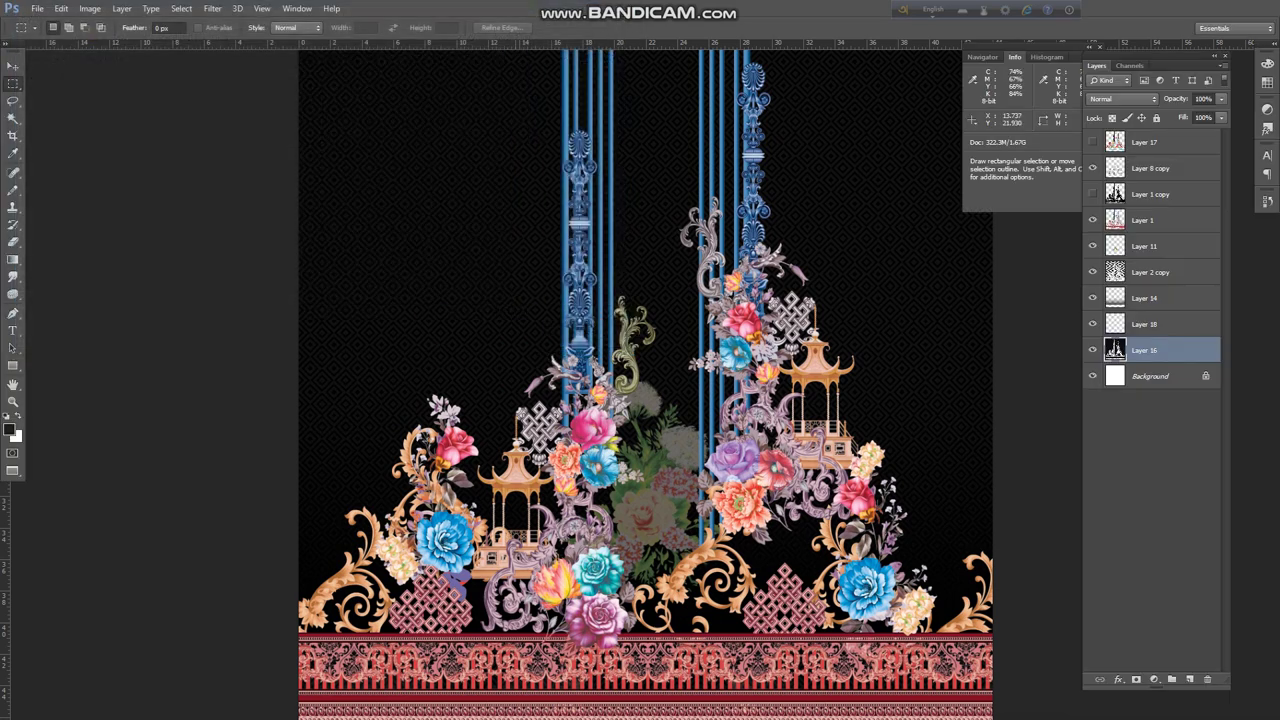
Change the screen mode to show the document's file name and saving progress.
key("super")
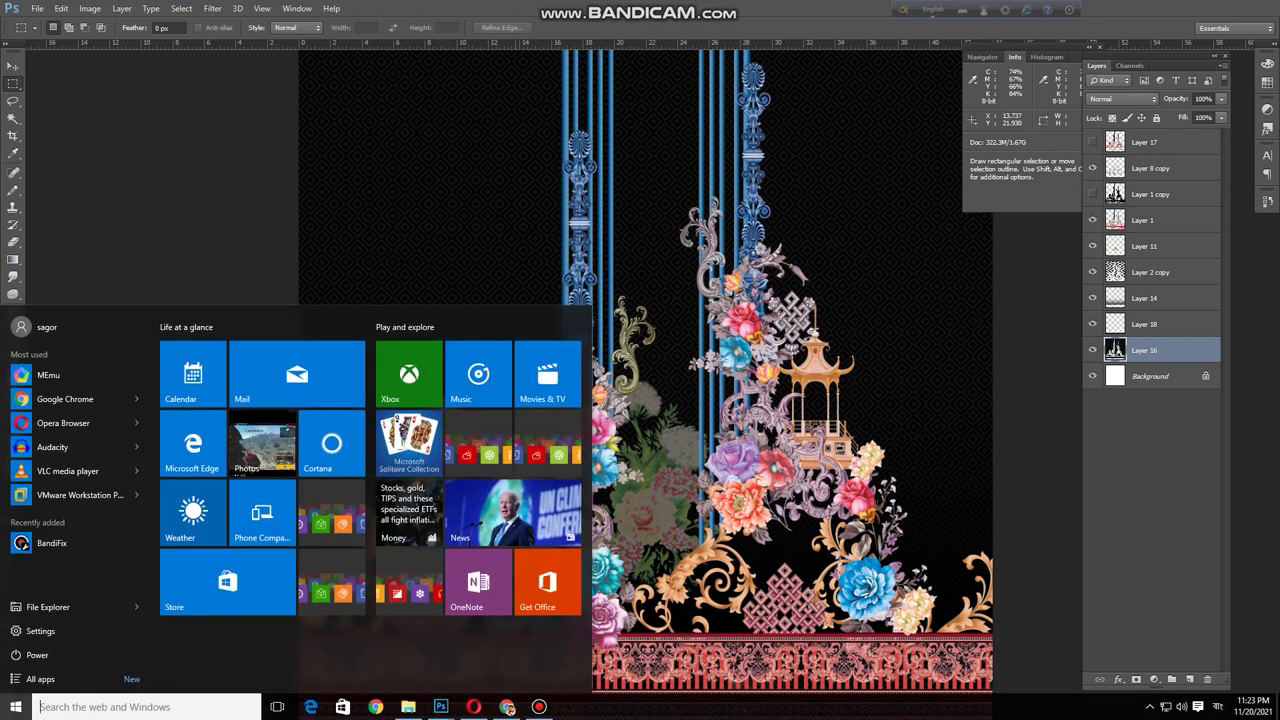
key("super")
key("f")
key("f")
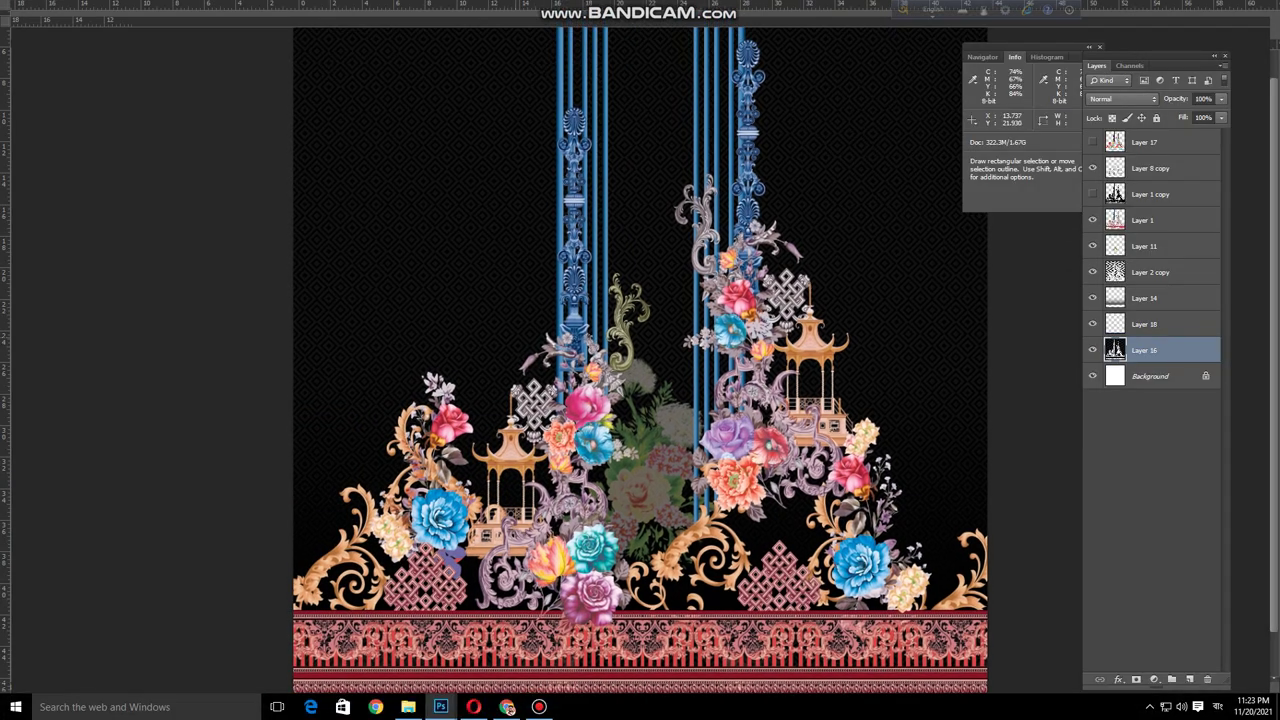
key("ctrl+s")
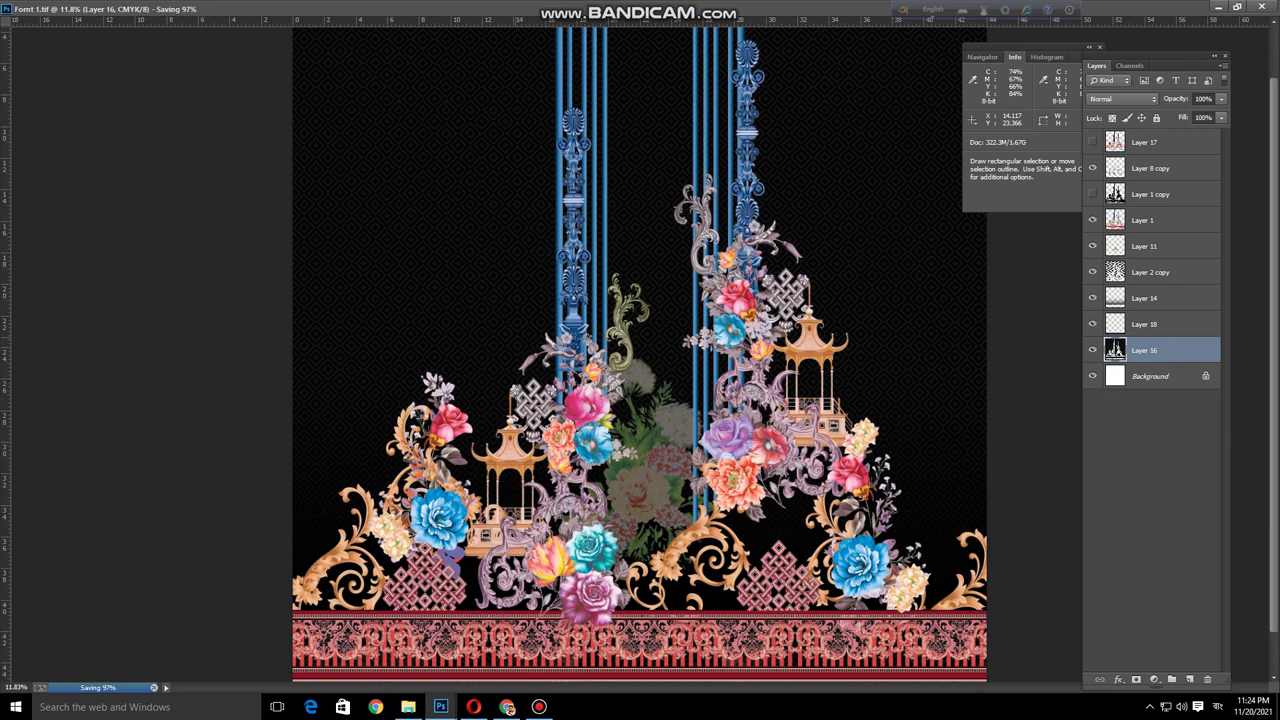
Show Layer 17, select its pale green flower shapes with the Magic Wand, and hide the layer again.
key("z")
left_click_drag(595, 449, 697, 602)
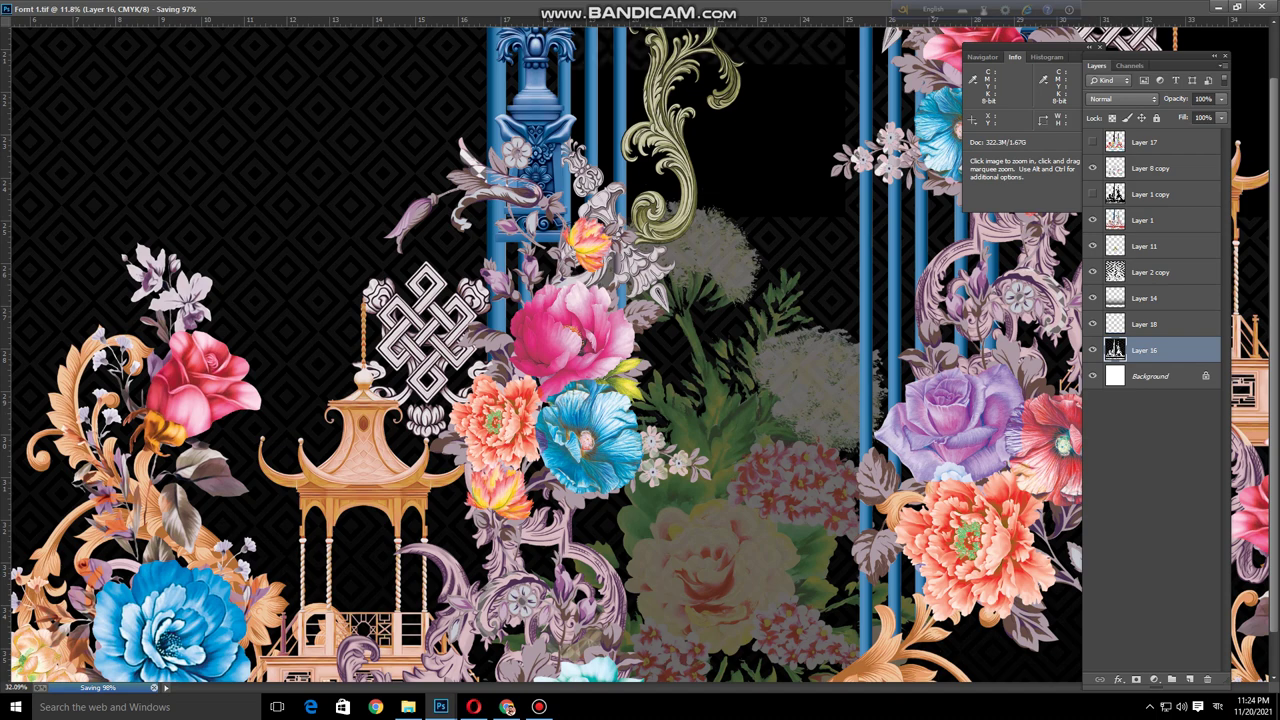
key("m")
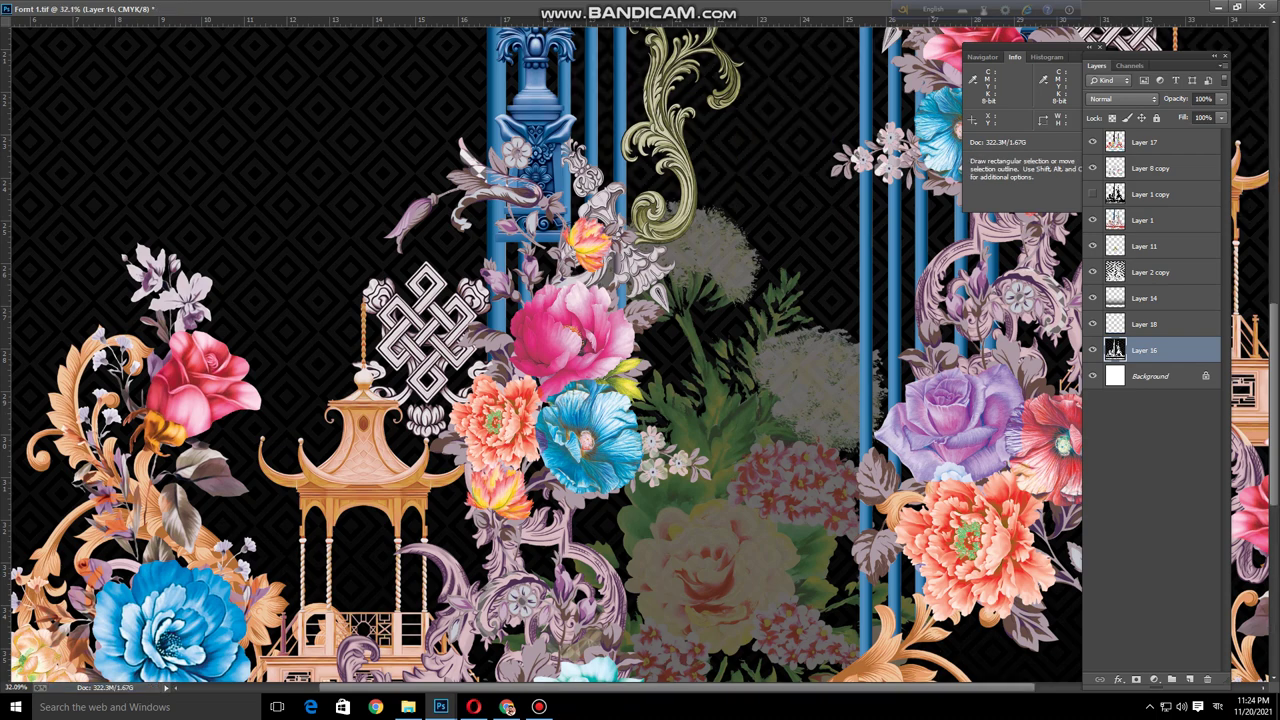
left_click(1145, 142)
key("w")
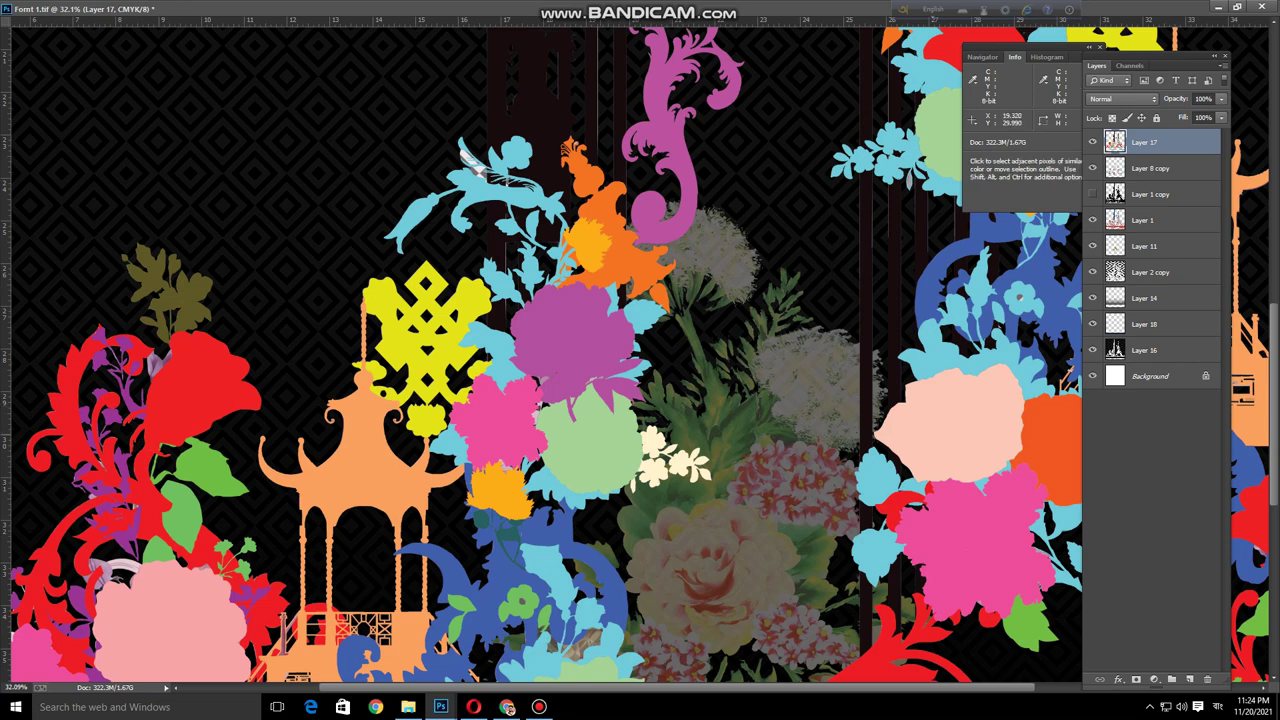
left_click(462, 147)
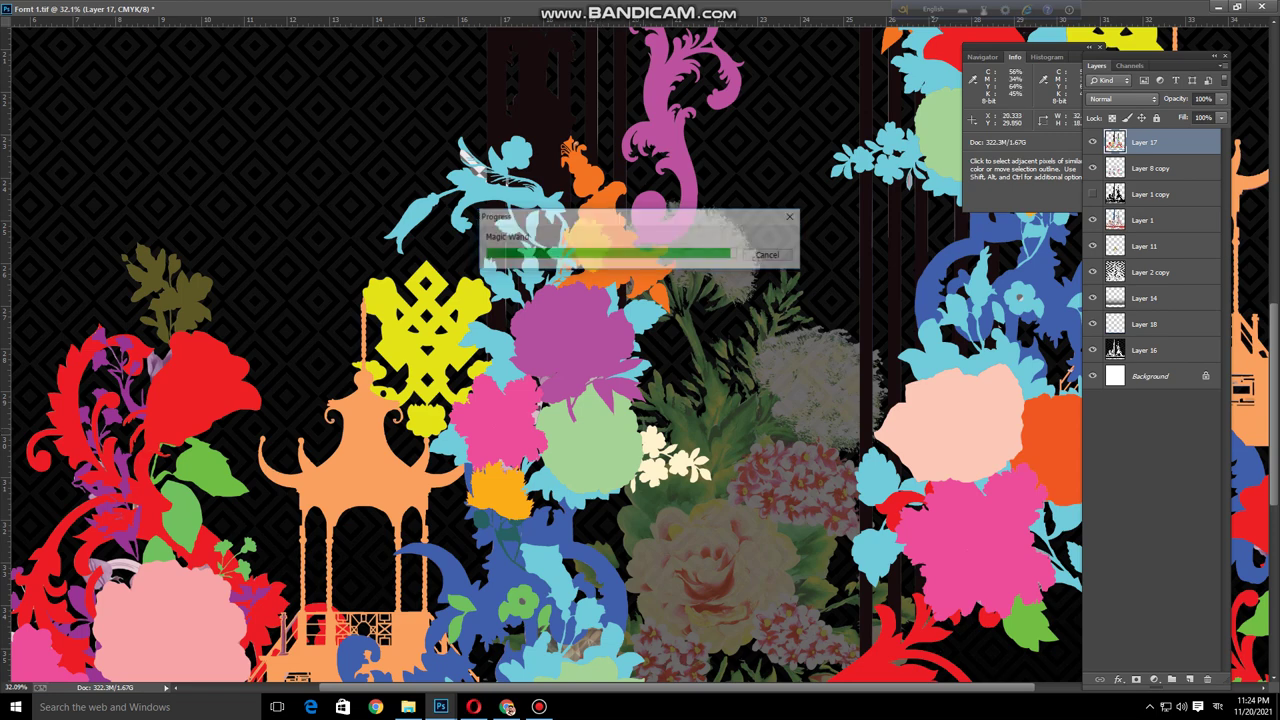
left_click(1092, 142)
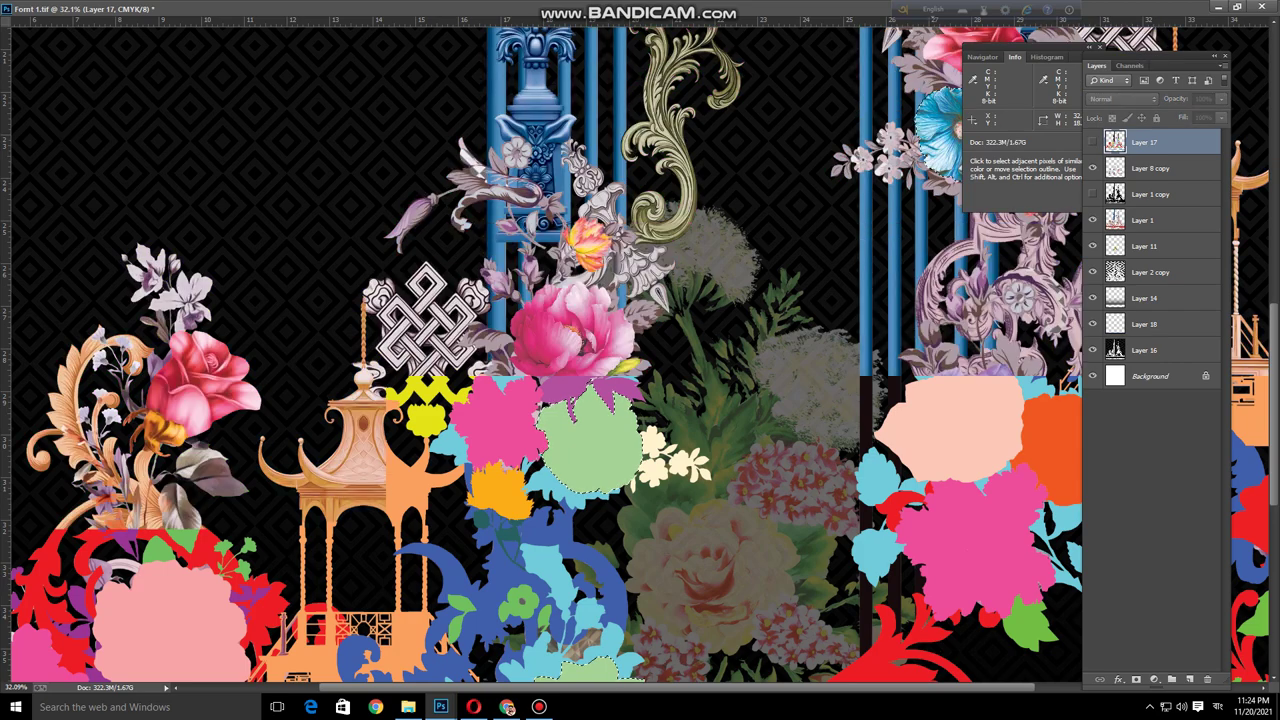
Recolor the selected blue and teal flowers on Layer 8 copy to yellow and gold with a Hue/Saturation hue shift.
key("ctrl+space")
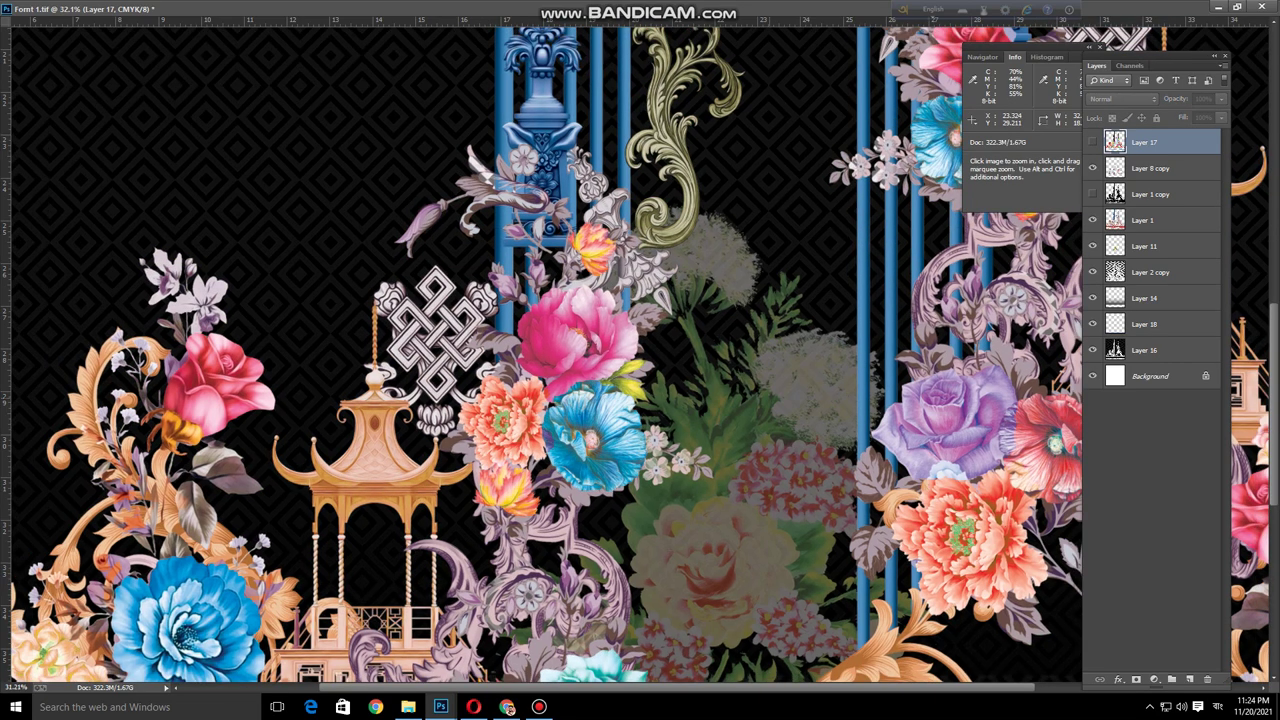
key("ctrl+0")
left_click_drag(598, 435, 650, 408)
key("v")
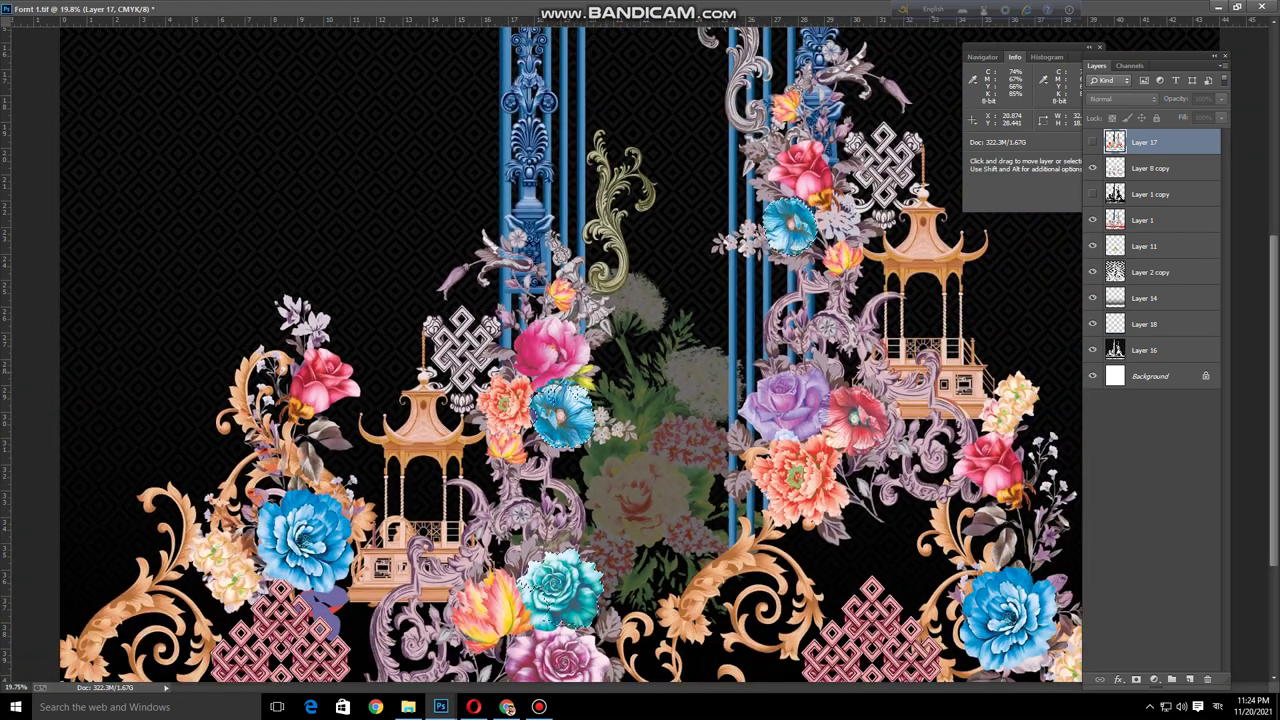
right_click(578, 408)
left_click(590, 418)
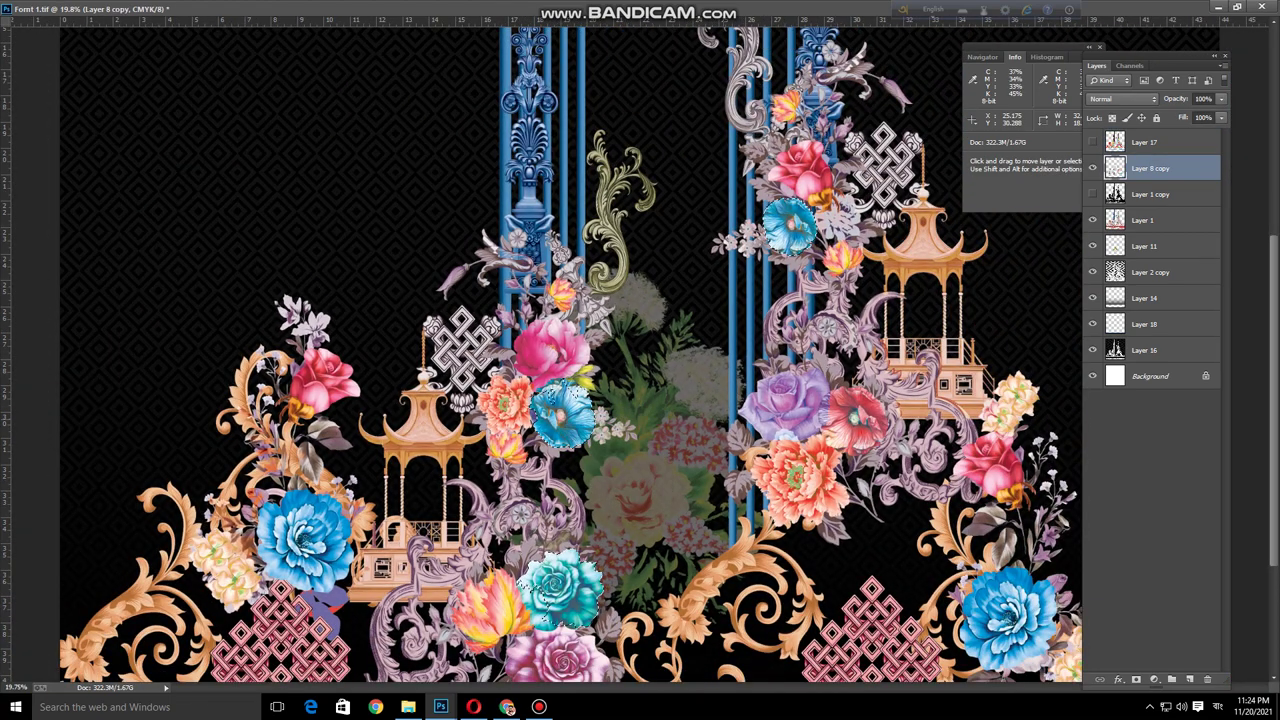
key("ctrl+u")
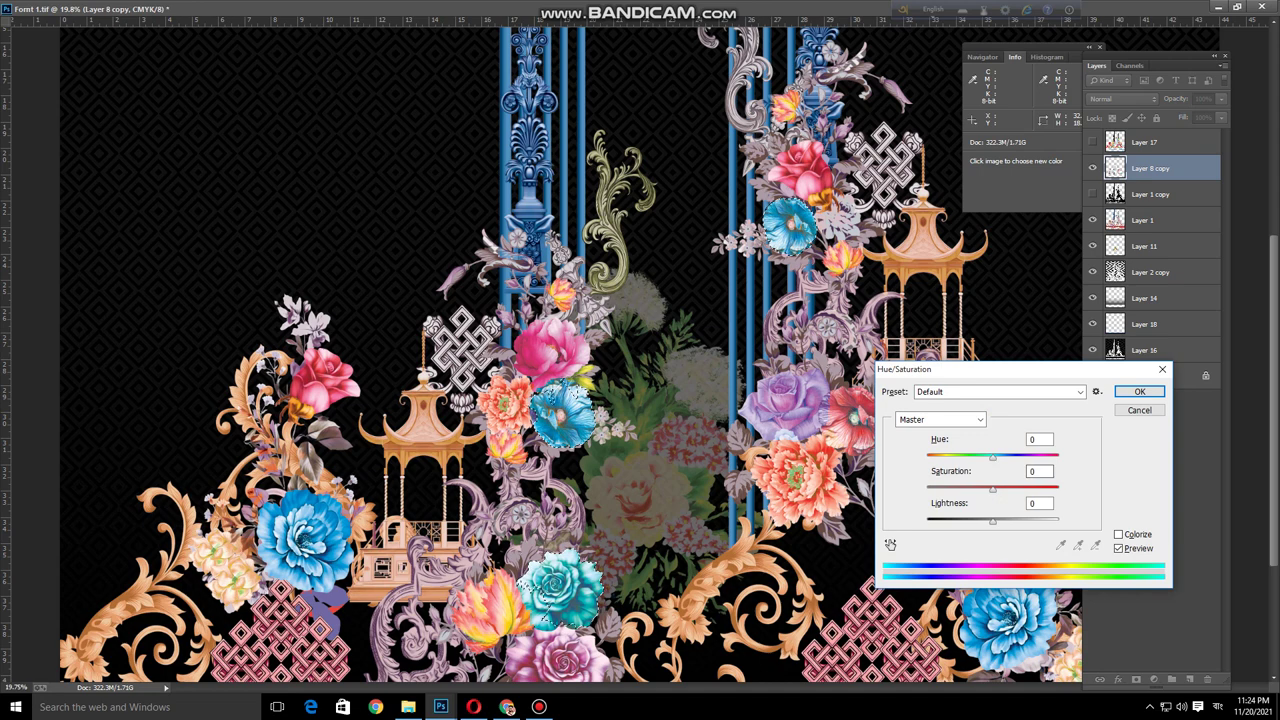
left_click_drag(993, 457, 1041, 457)
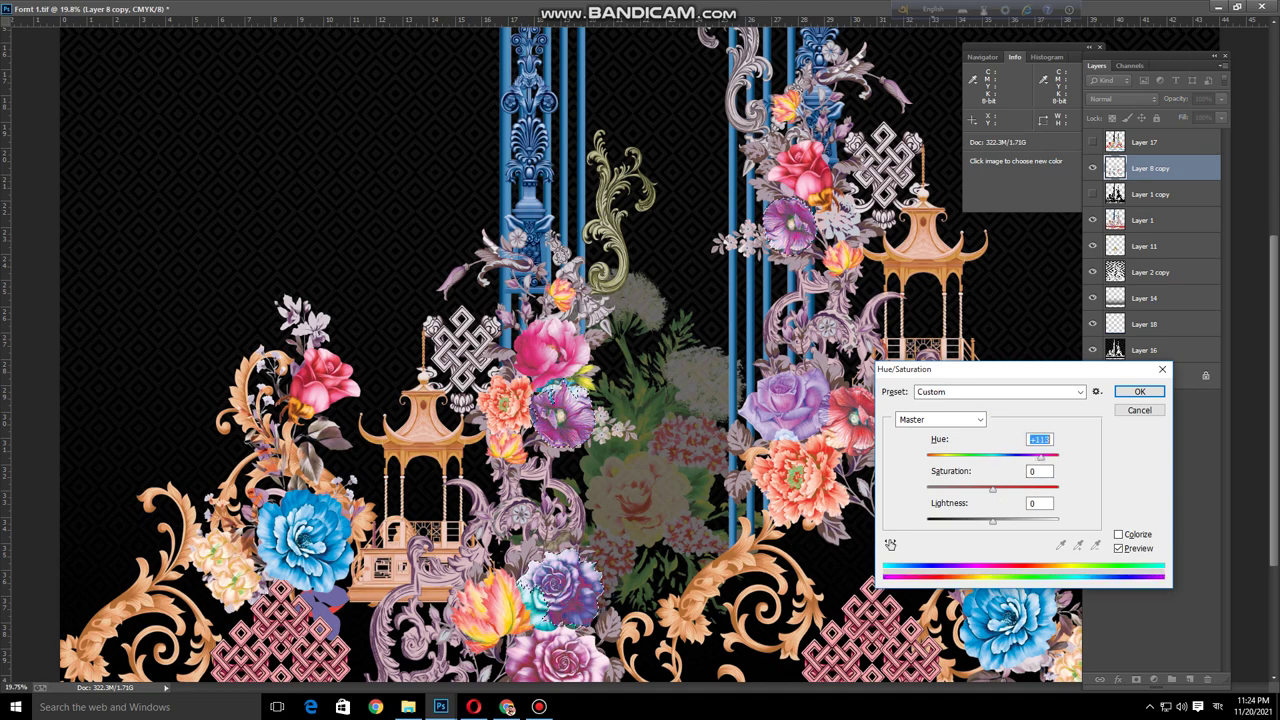
key("shift+Up")
key("shift+Up")
key("shift+Up")
key("shift+Up")
key("shift+Up")
key("shift+Up")
key("shift+Up")
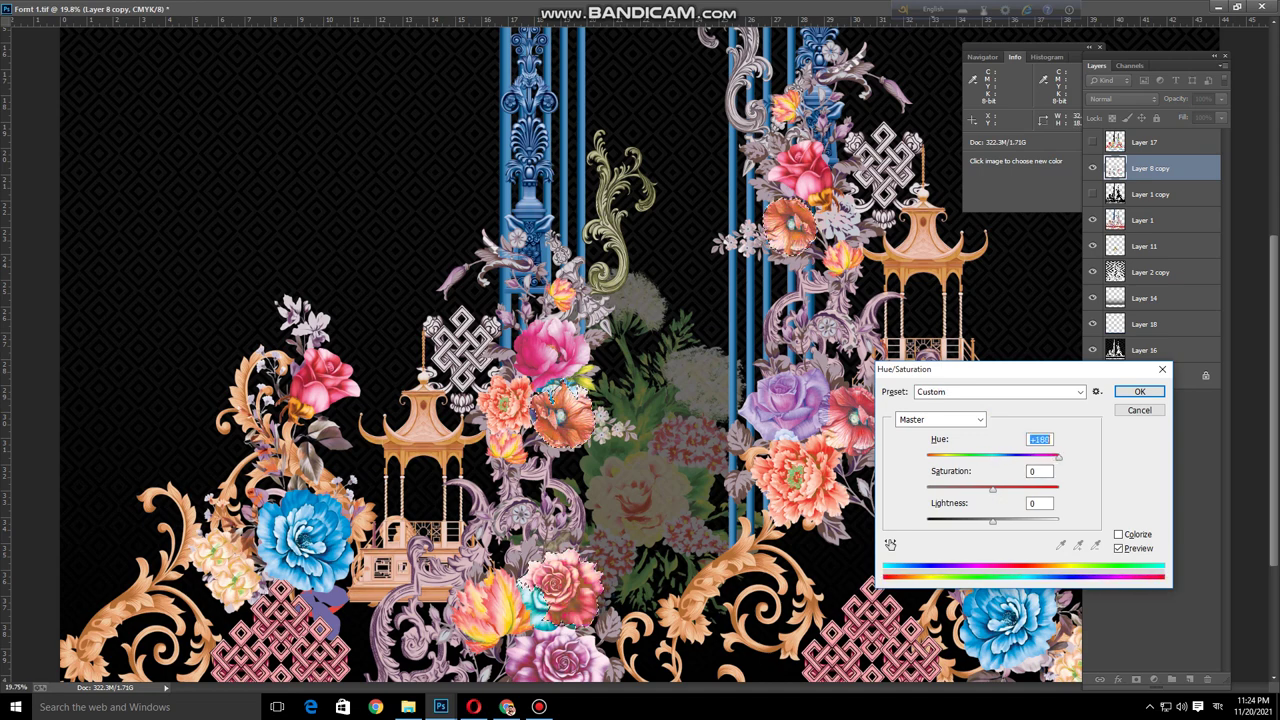
left_click_drag(1059, 457, 939, 457)
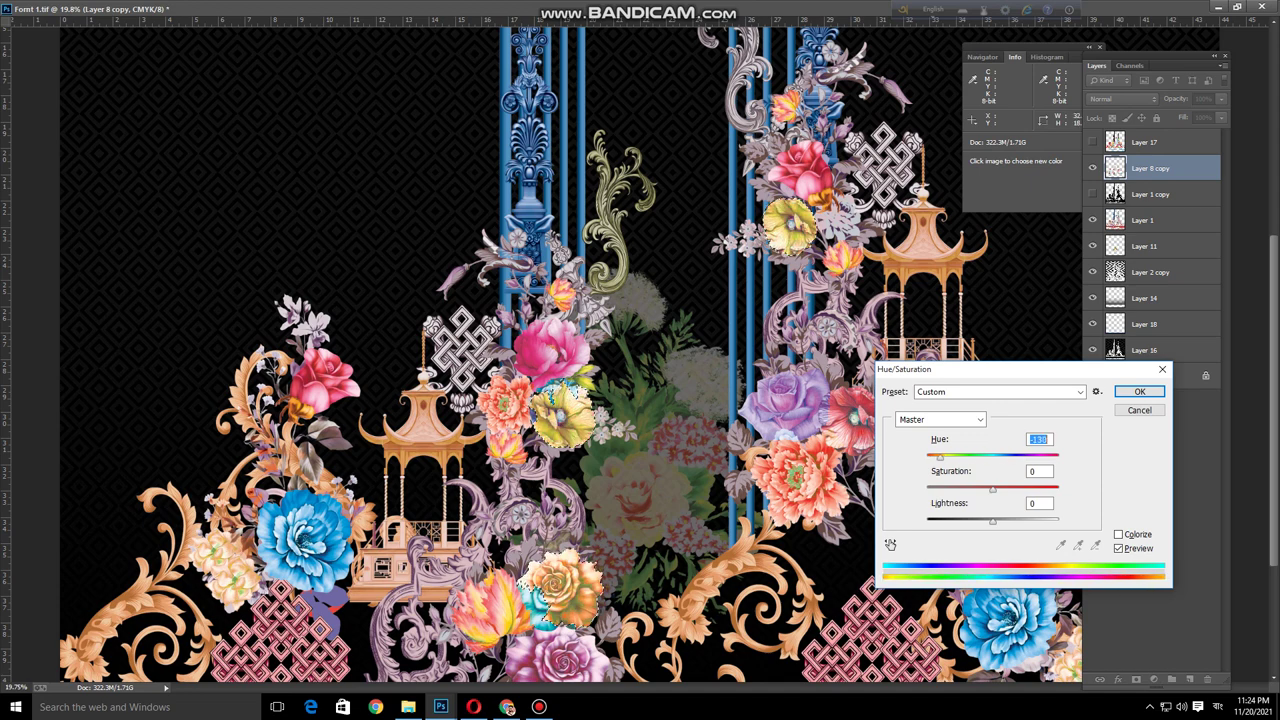
key("Return")
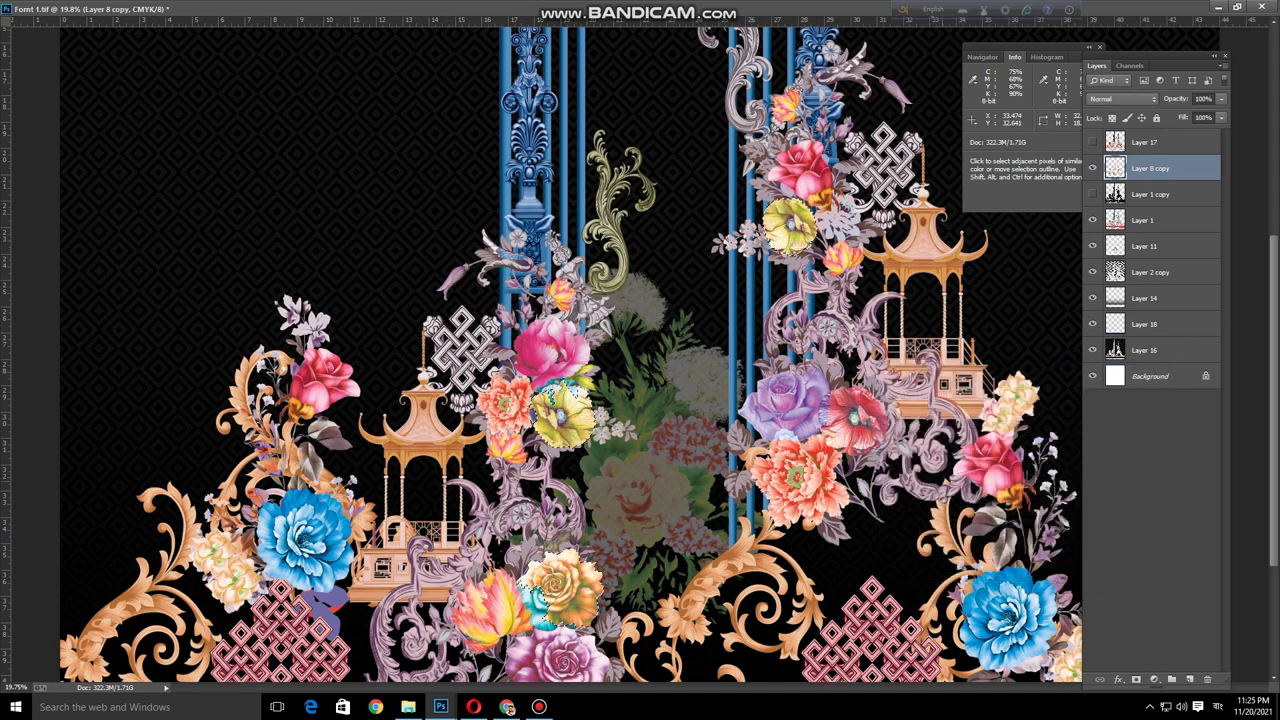
Open the original Fornt design from the Final folder for comparison with the recolored version.
key("w")
key("ctrl+minus")
key("ctrl+minus")
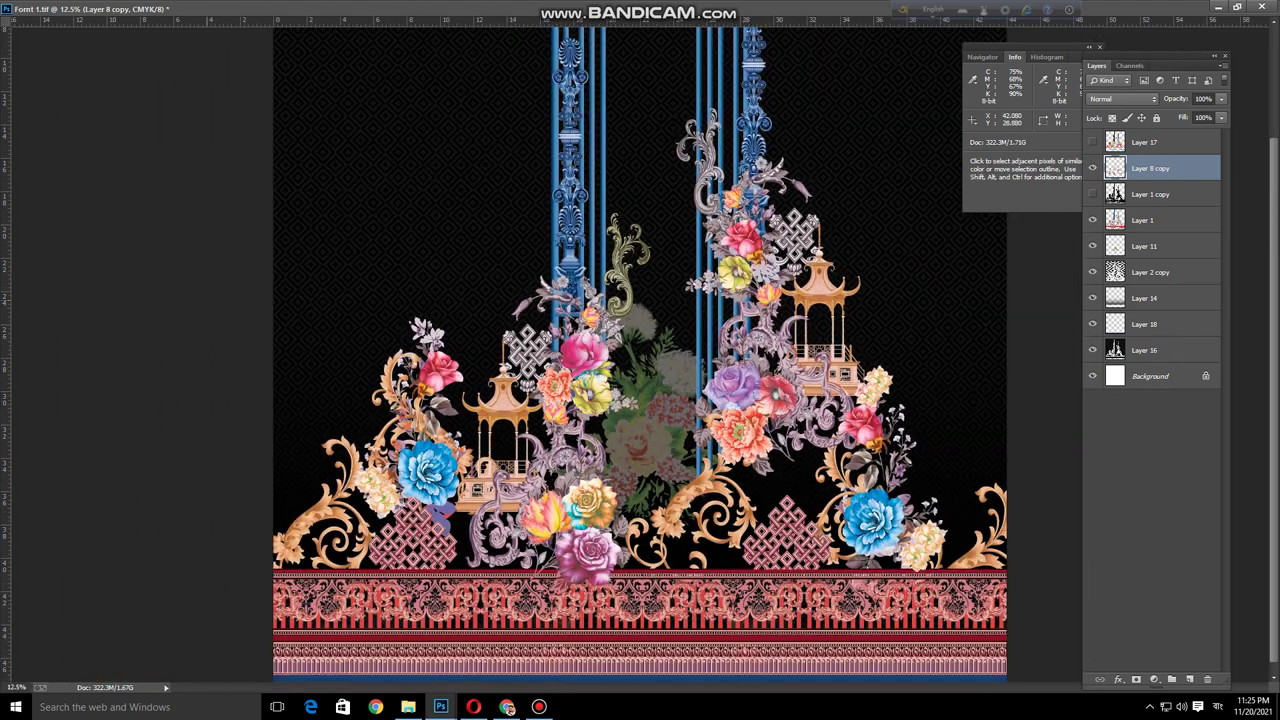
key("f")
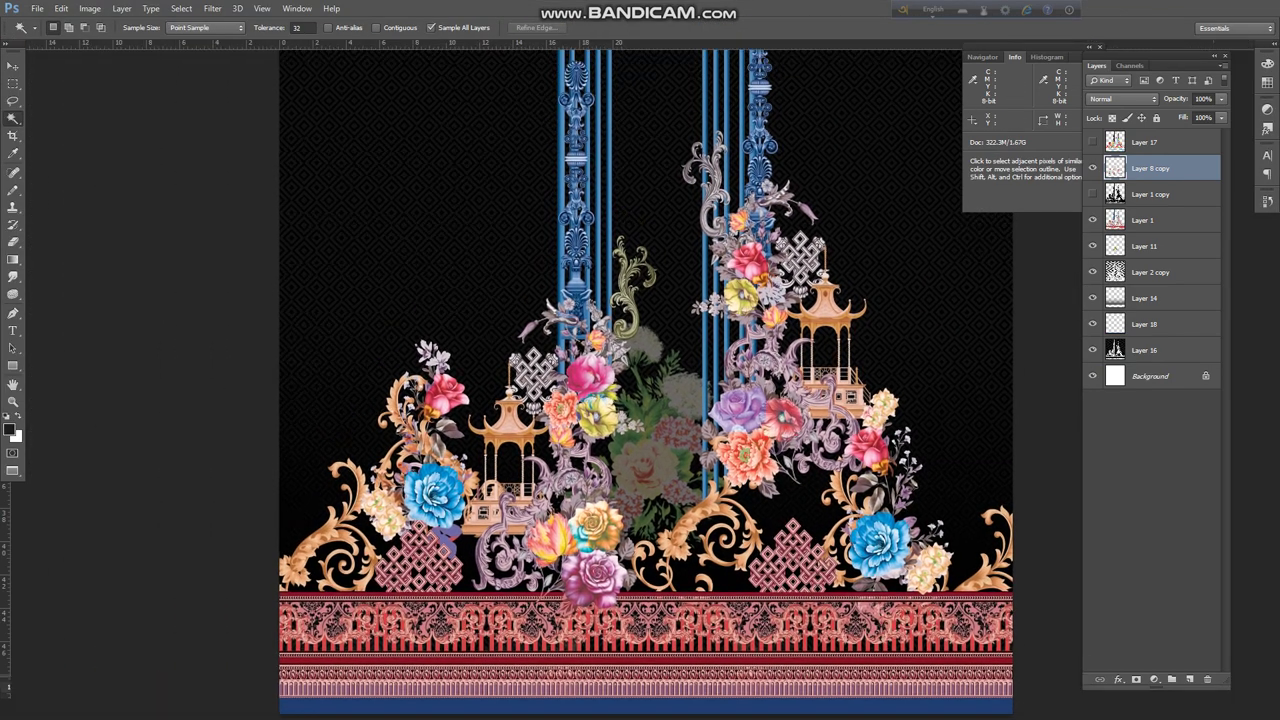
left_click(37, 8)
key("o")
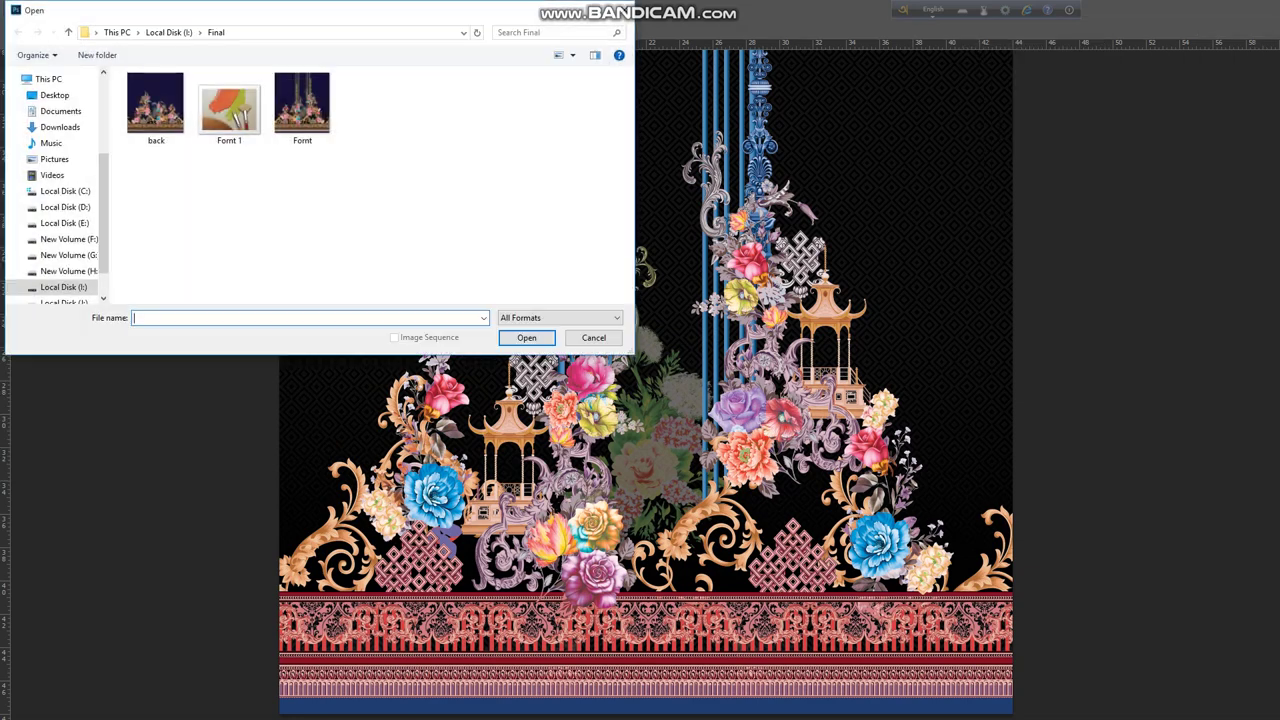
left_click(302, 108)
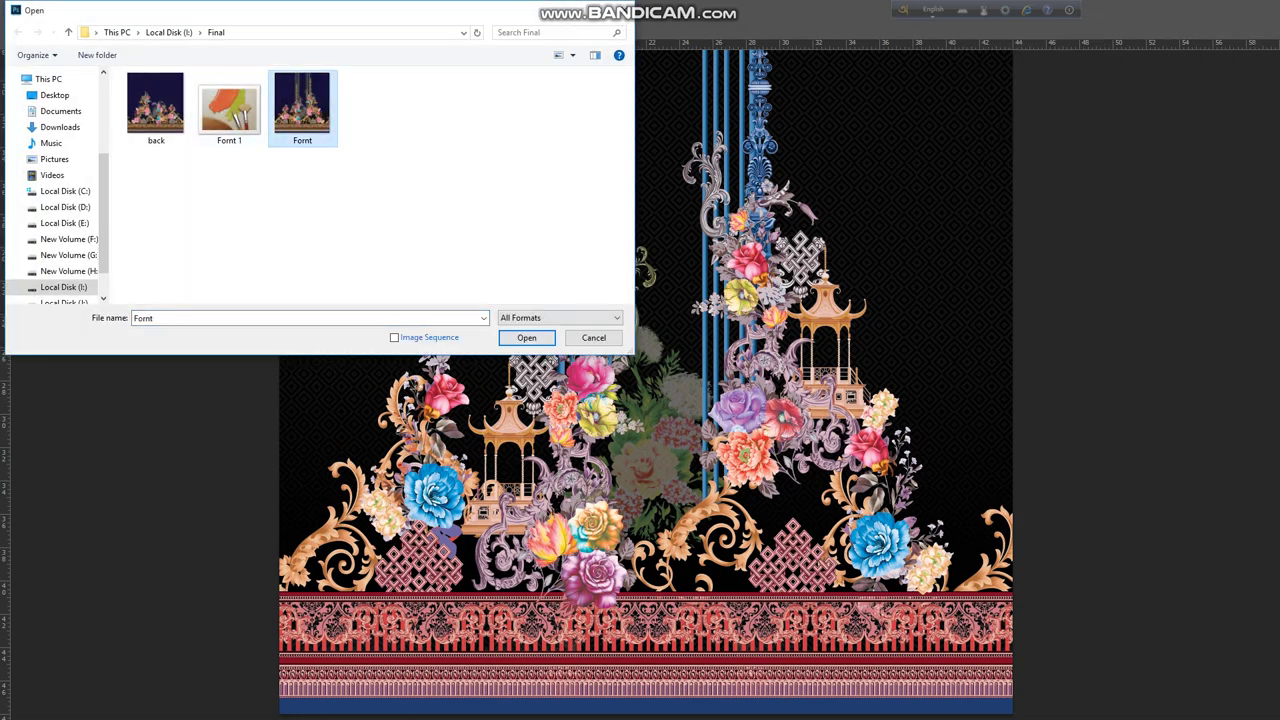
left_click(526, 337)
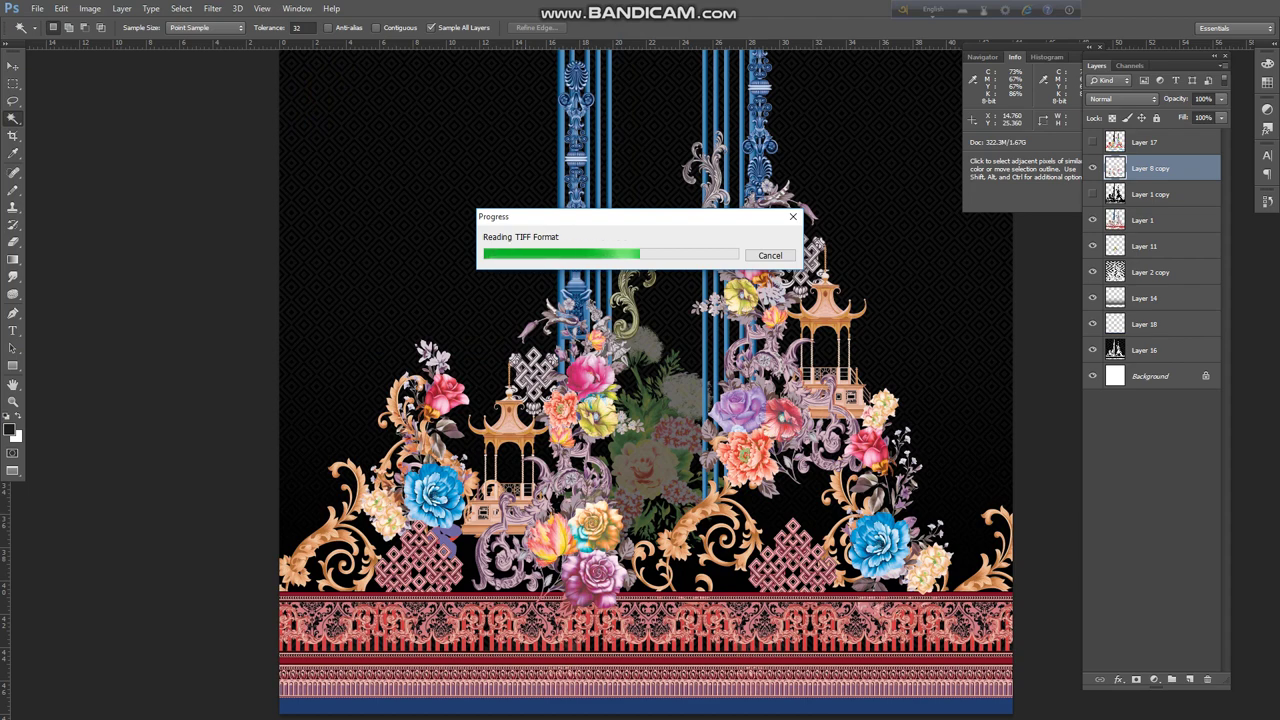
key("super")
left_click(539, 707)
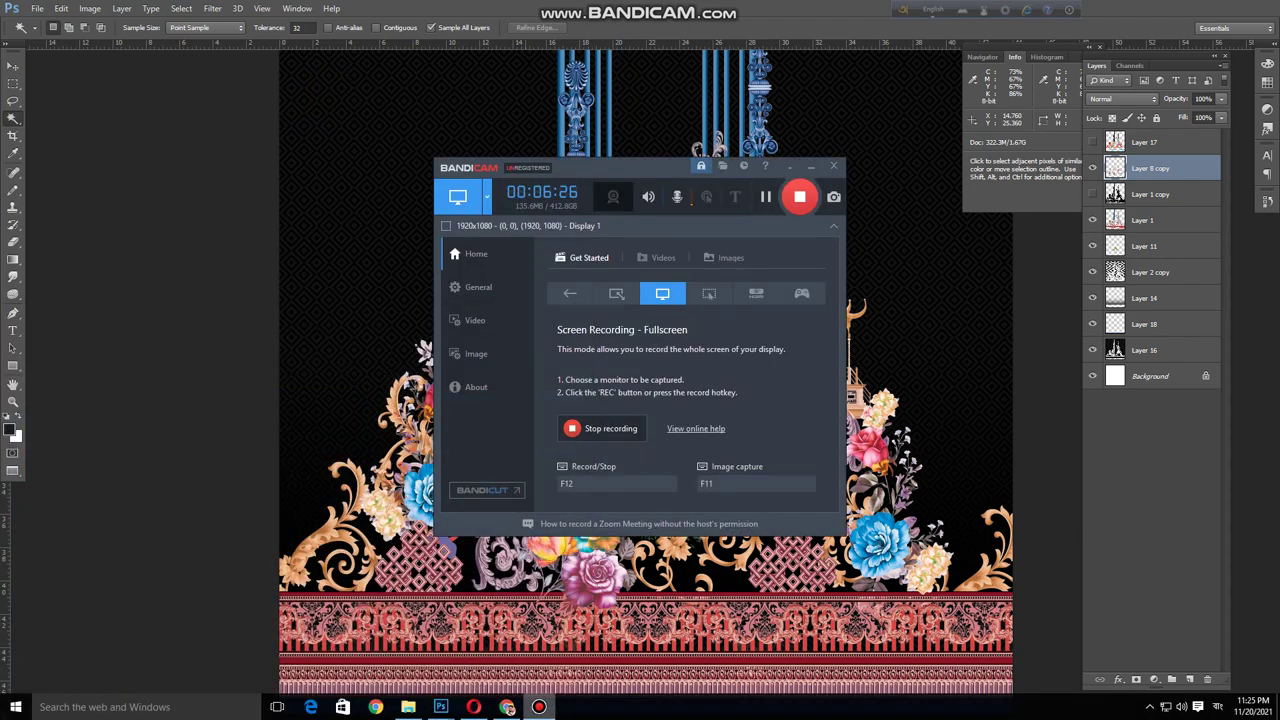
left_click(539, 707)
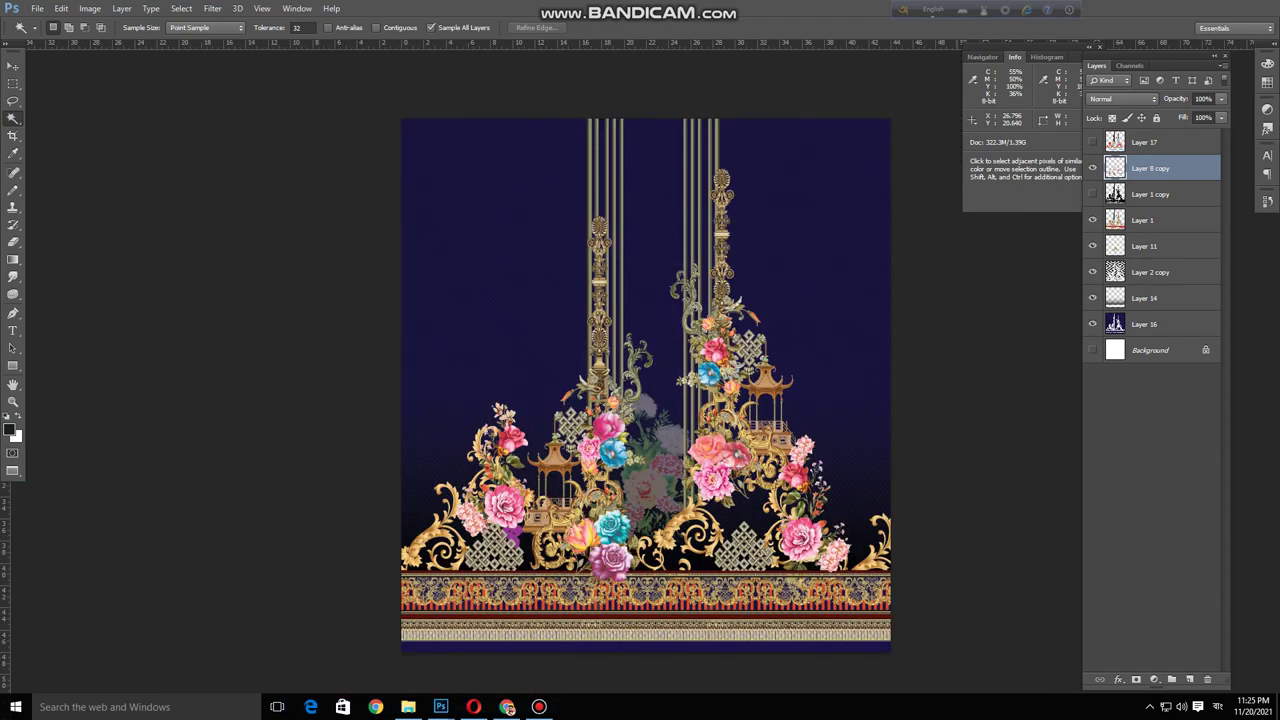
Arrange the Fornt and Fornt 1 documents side by side in floating windows, with the whole recolored design in view.
key("f")
key("f")
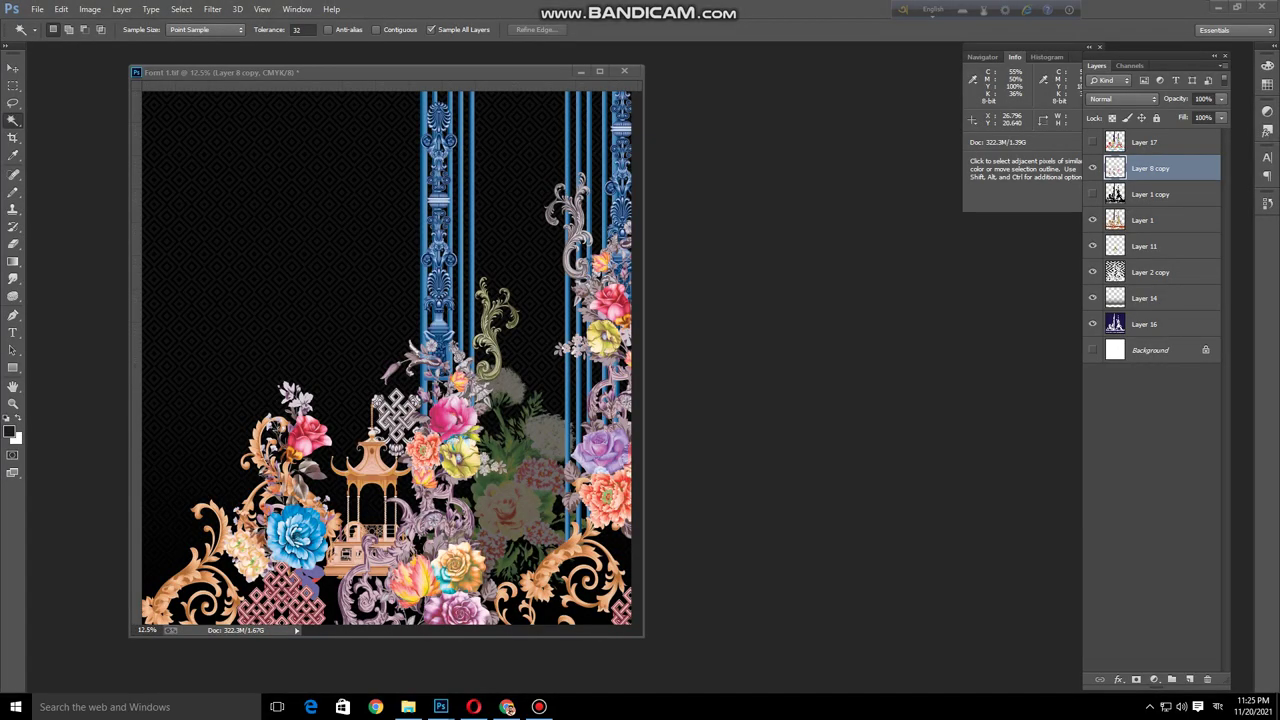
left_click_drag(560, 71, 882, 60)
key("ctrl+Tab")
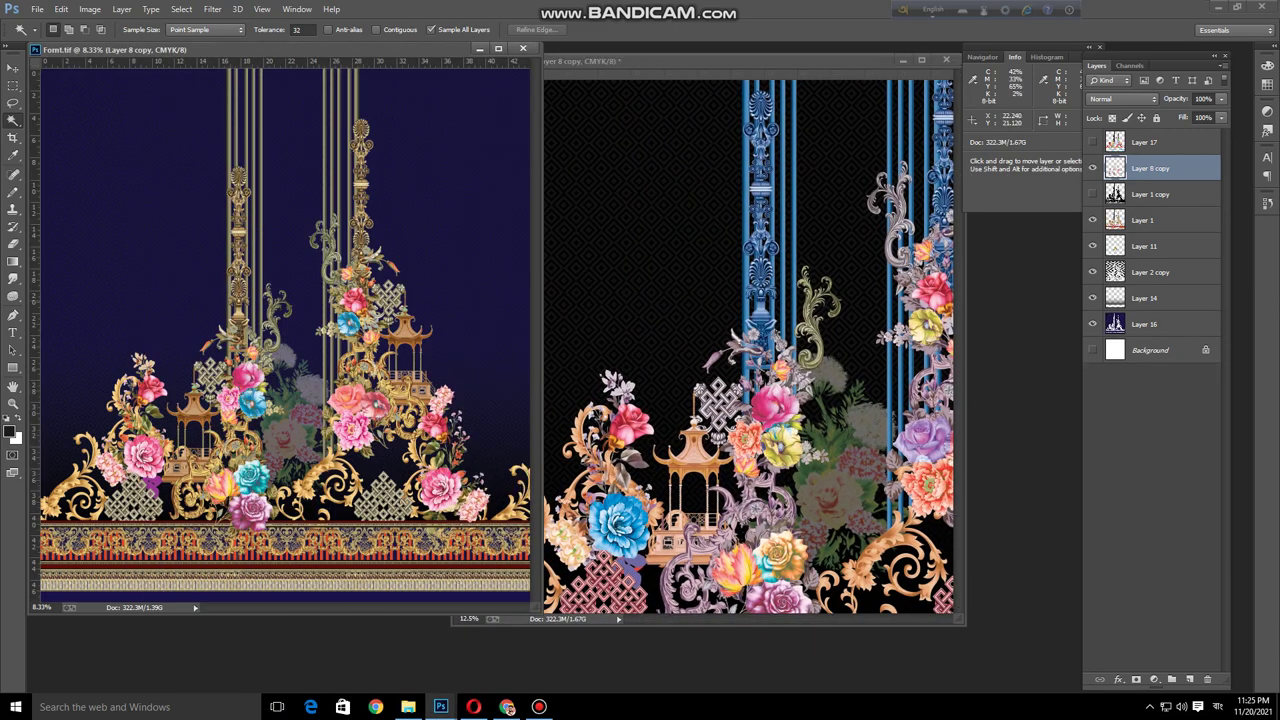
key("ctrl+Tab")
left_click_drag(692, 326, 630, 326)
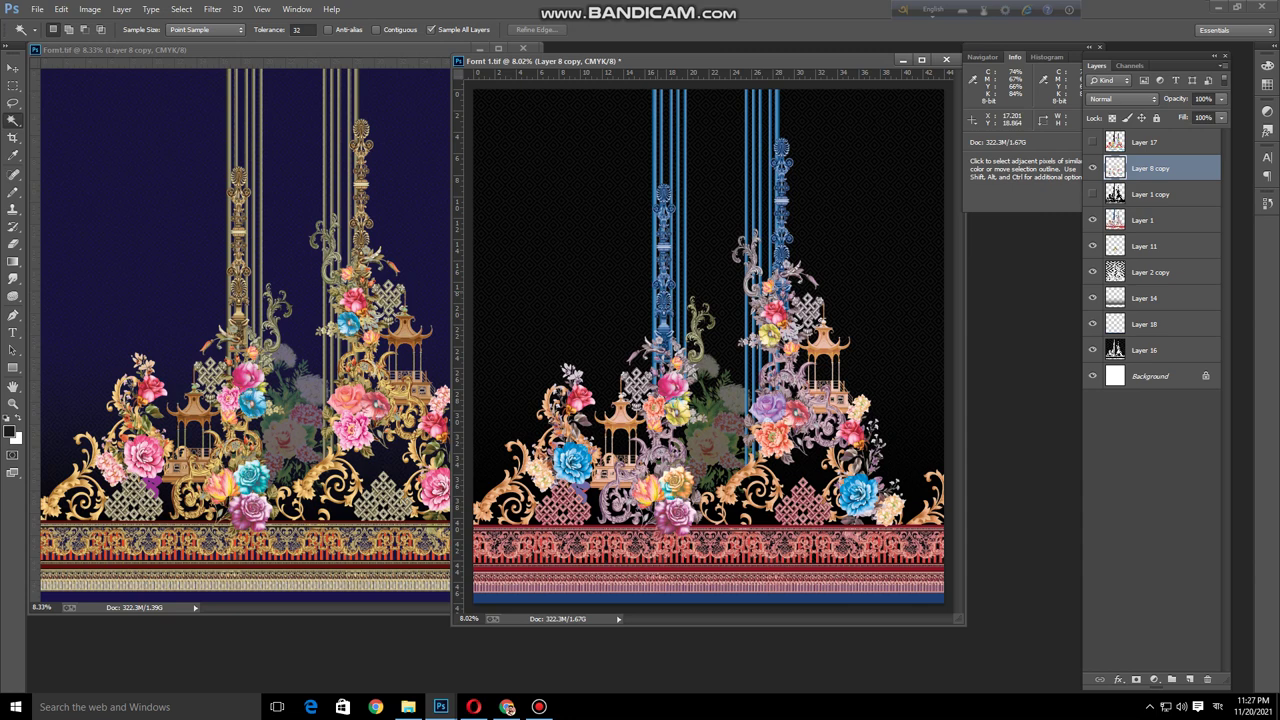
Examine the recolored flowers and borders of Fornt 1 up close and as a whole beside the original design.
key("ctrl+space")
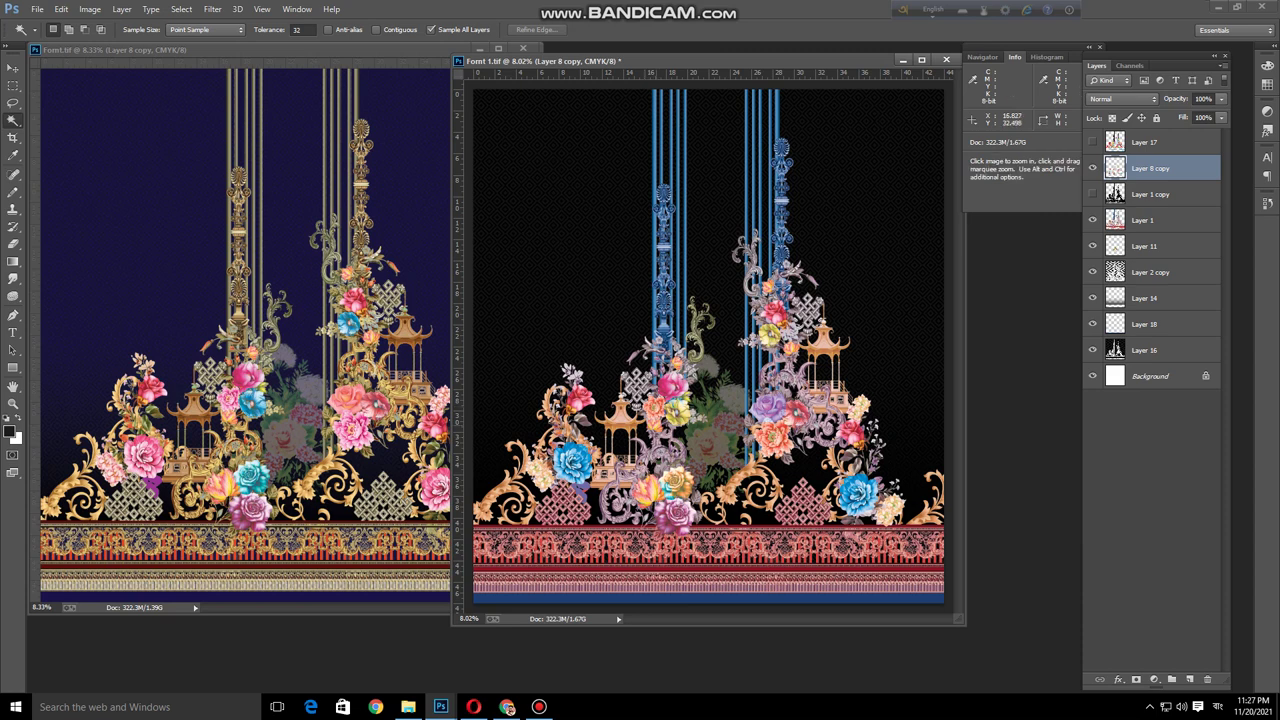
left_click(679, 455, "ctrl")
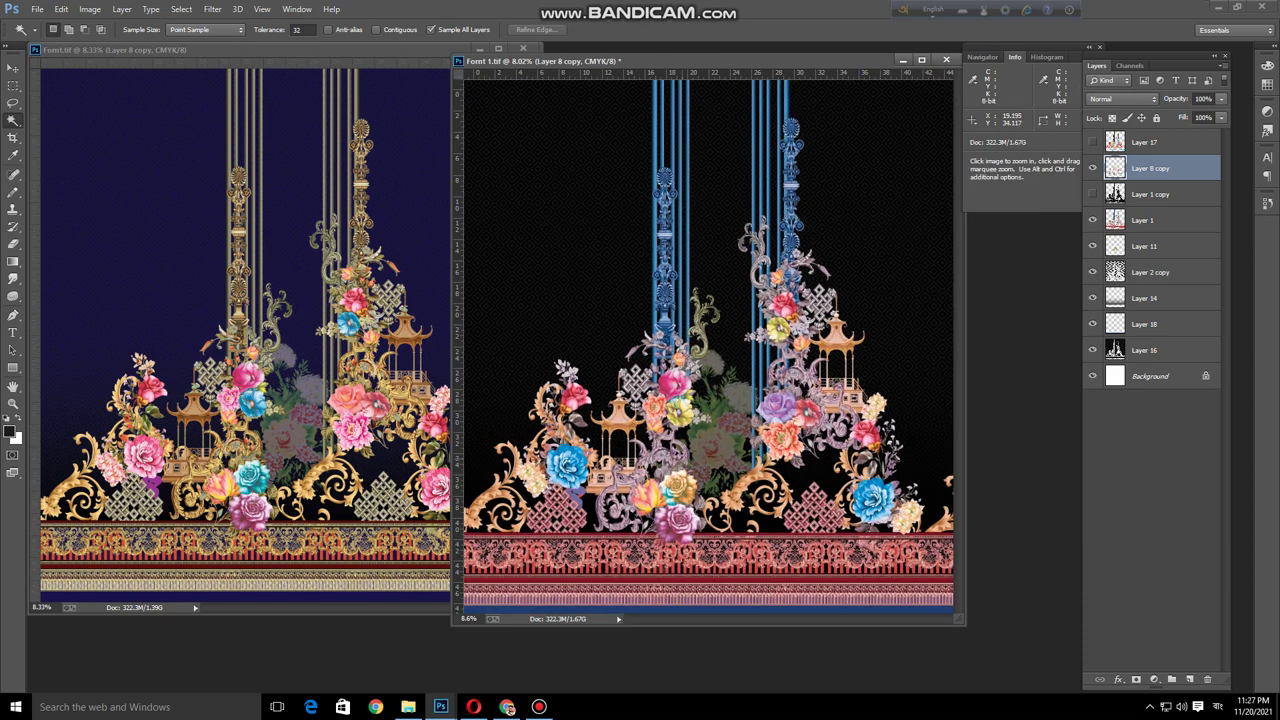
left_click_drag(661, 426, 841, 602)
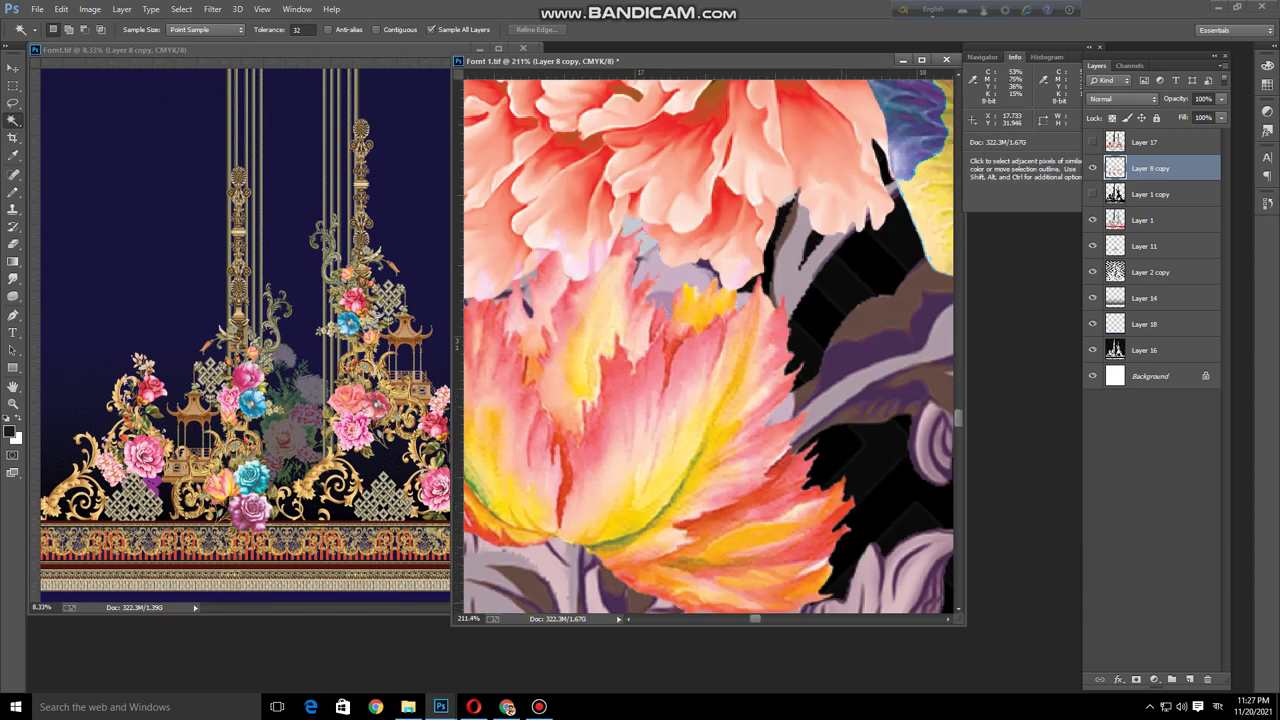
key("ctrl+space")
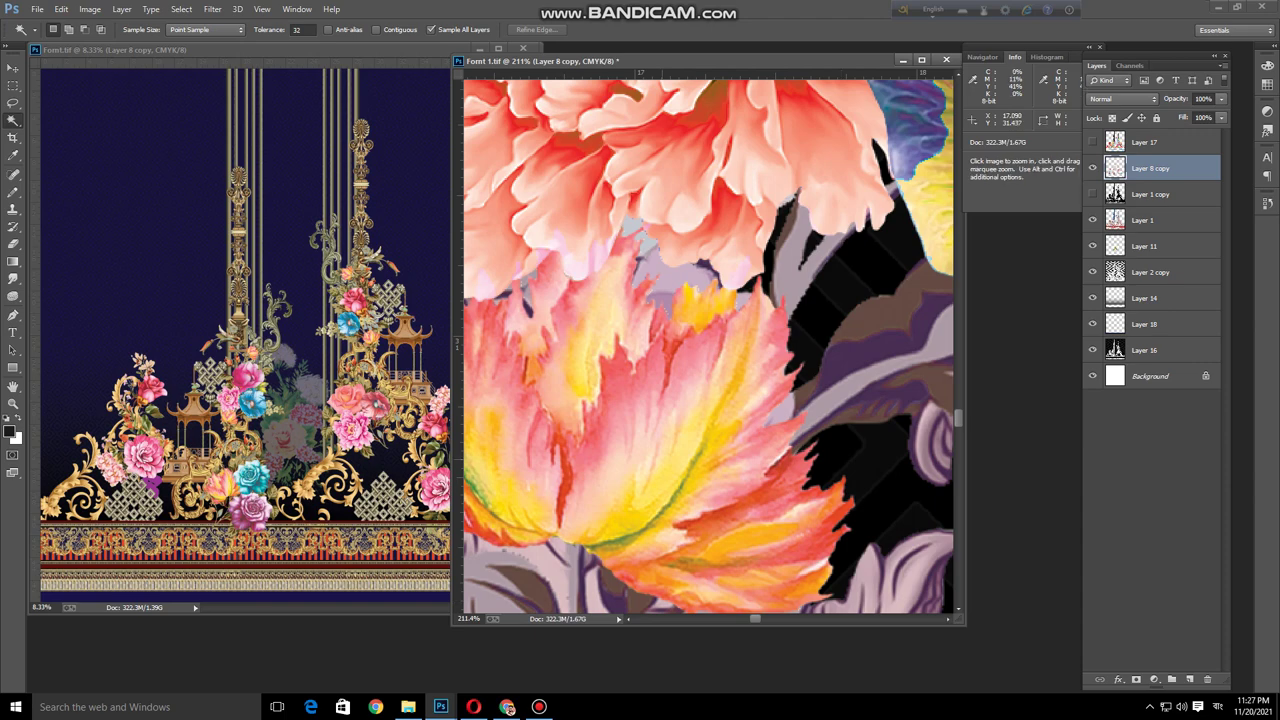
left_click_drag(668, 459, 565, 354)
key("ctrl+z")
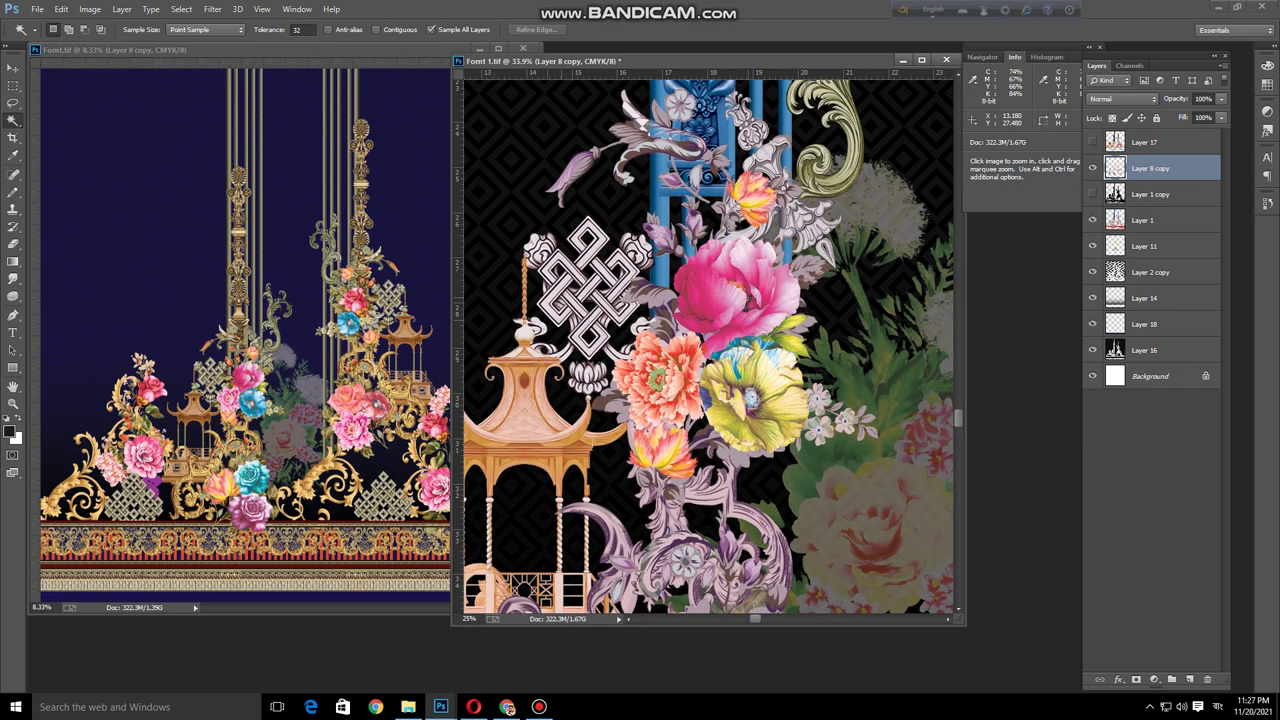
key("ctrl+minus")
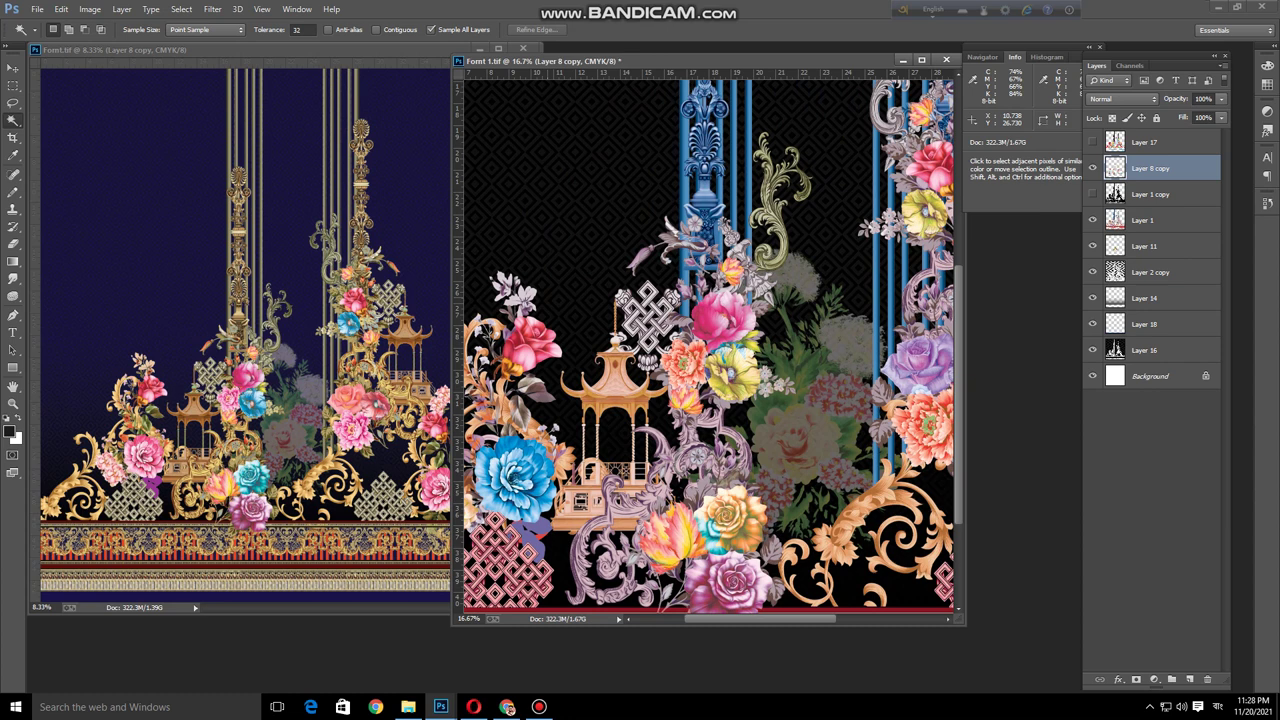
key("ctrl+space")
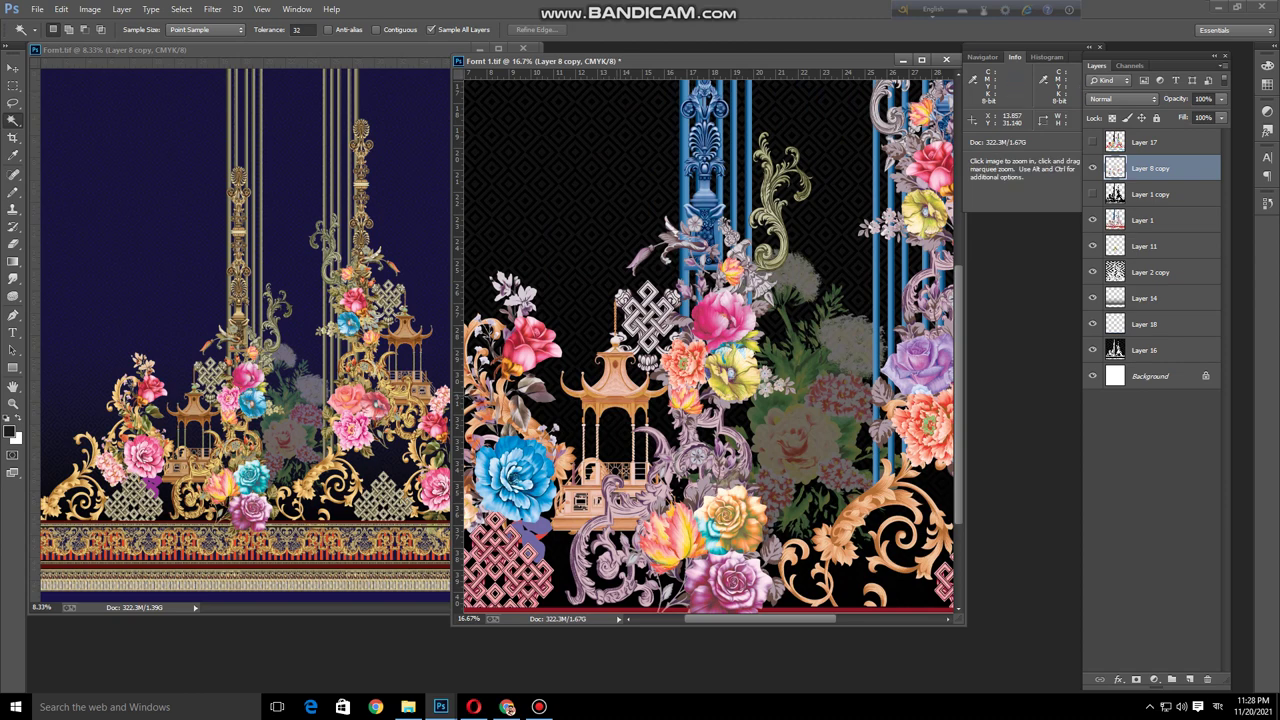
left_click_drag(614, 456, 536, 456)
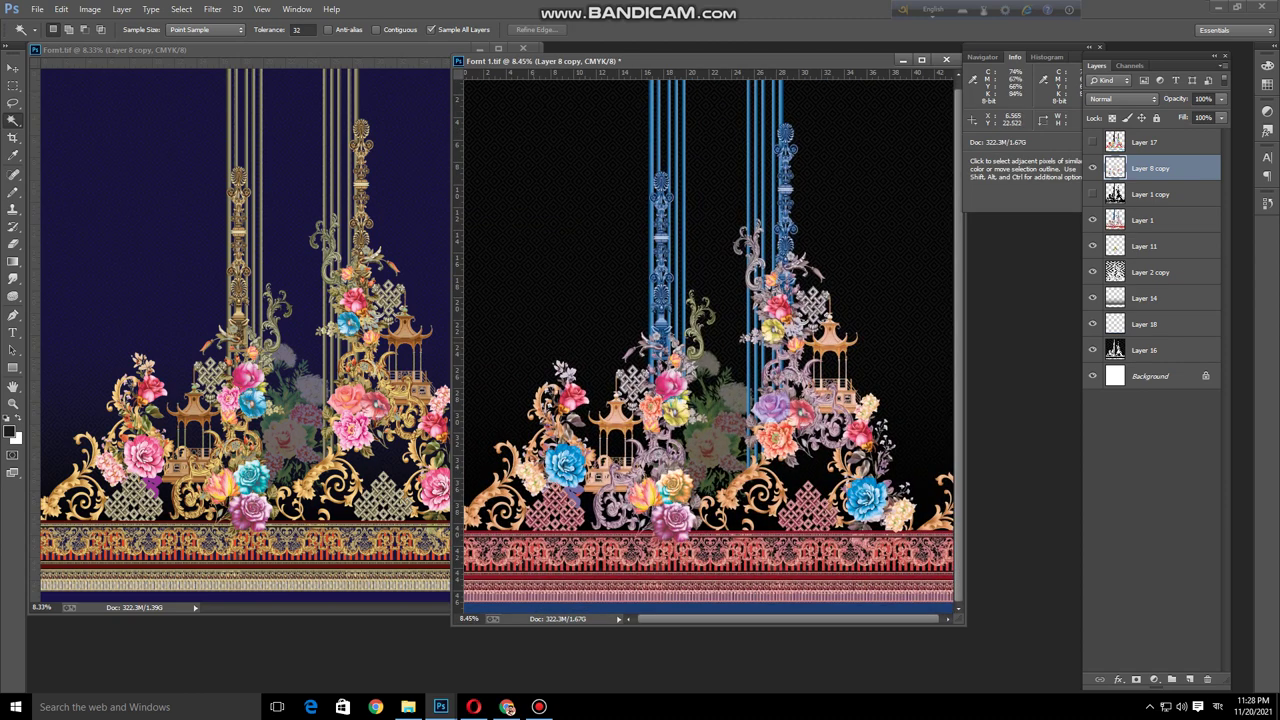
left_click(539, 706)
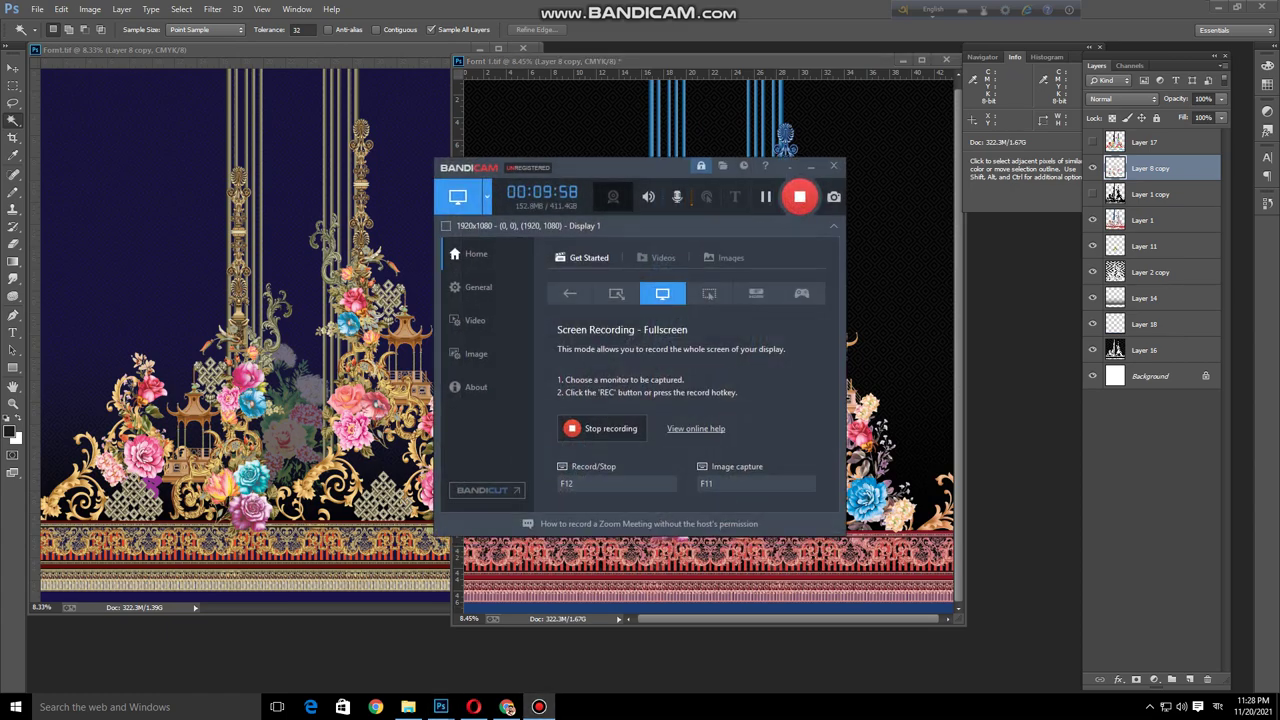